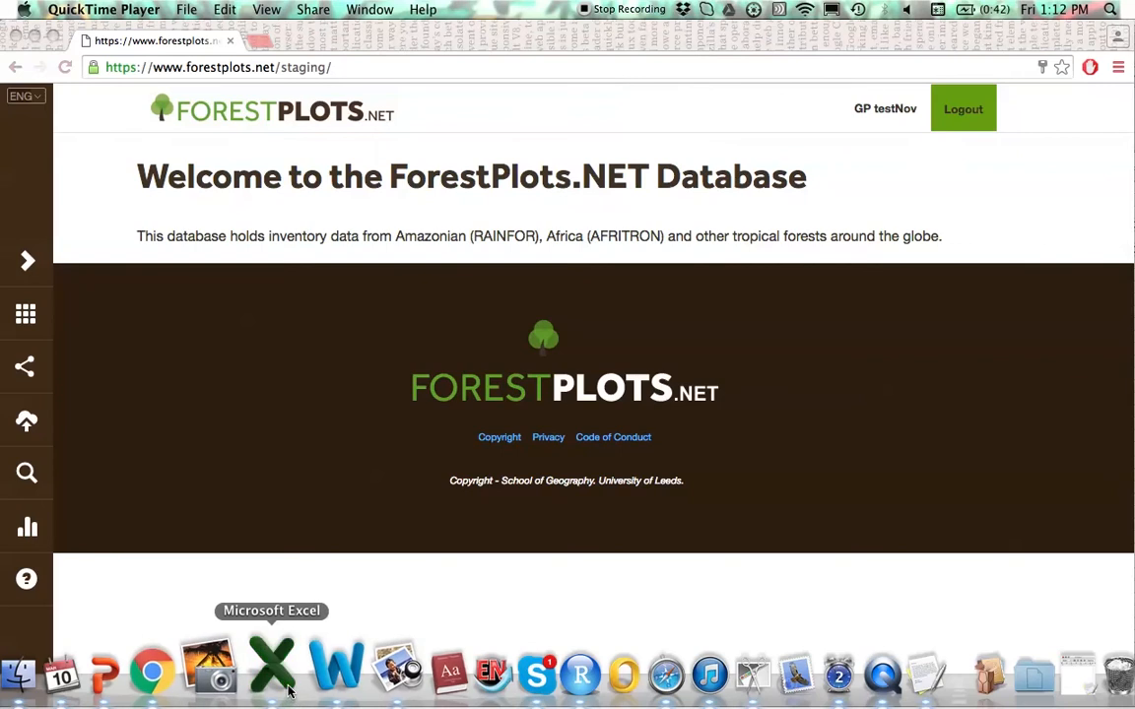
- Switch to Excel, count the trees by selecting the DBH1 values from J2 to J24, and note "trees:23" in TextEdit
left_click(285, 695)
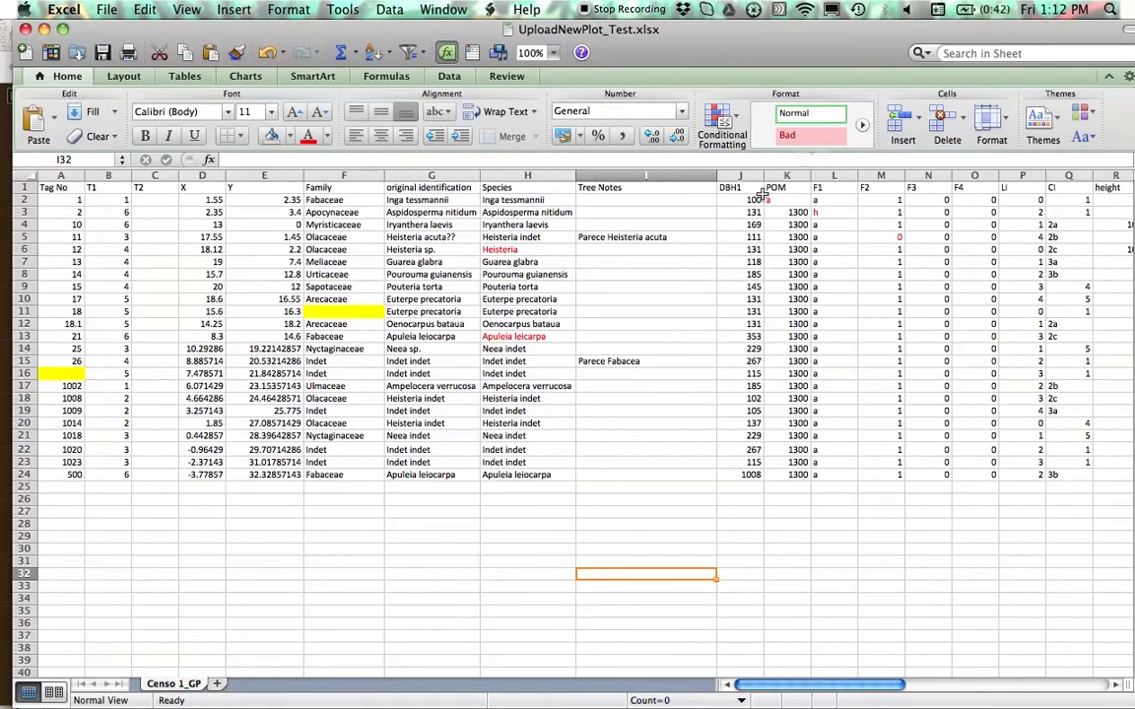
left_click_drag(754, 200, 754, 475)
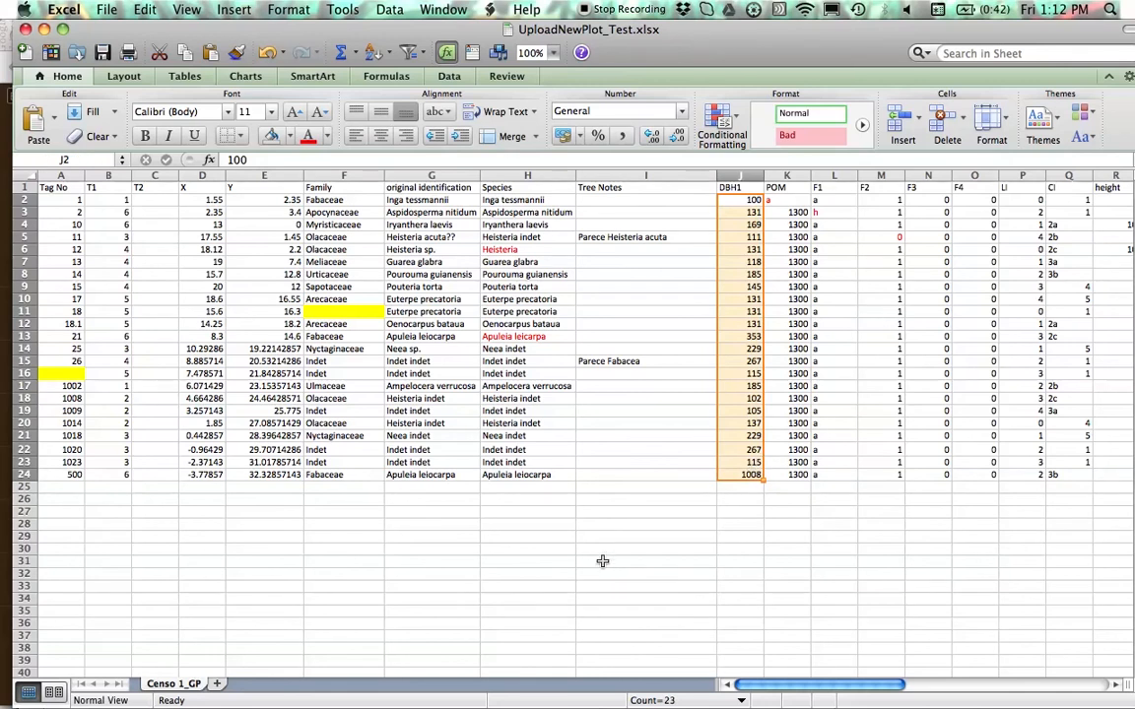
mouse_move(582, 695)
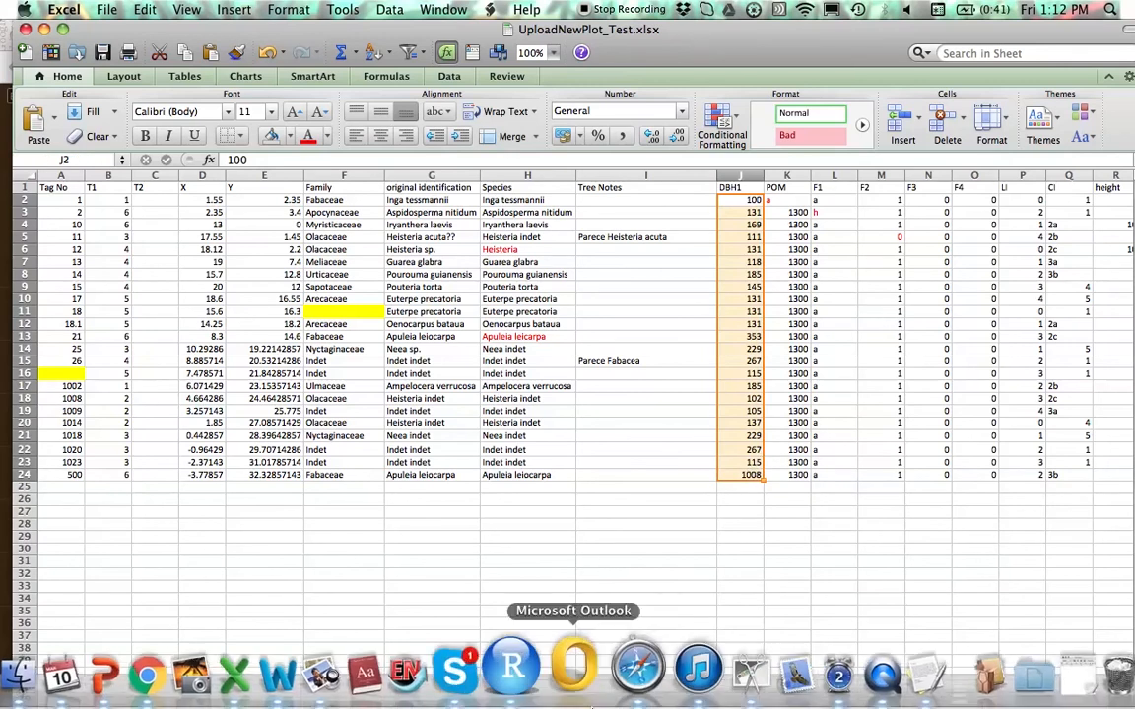
left_click(887, 678)
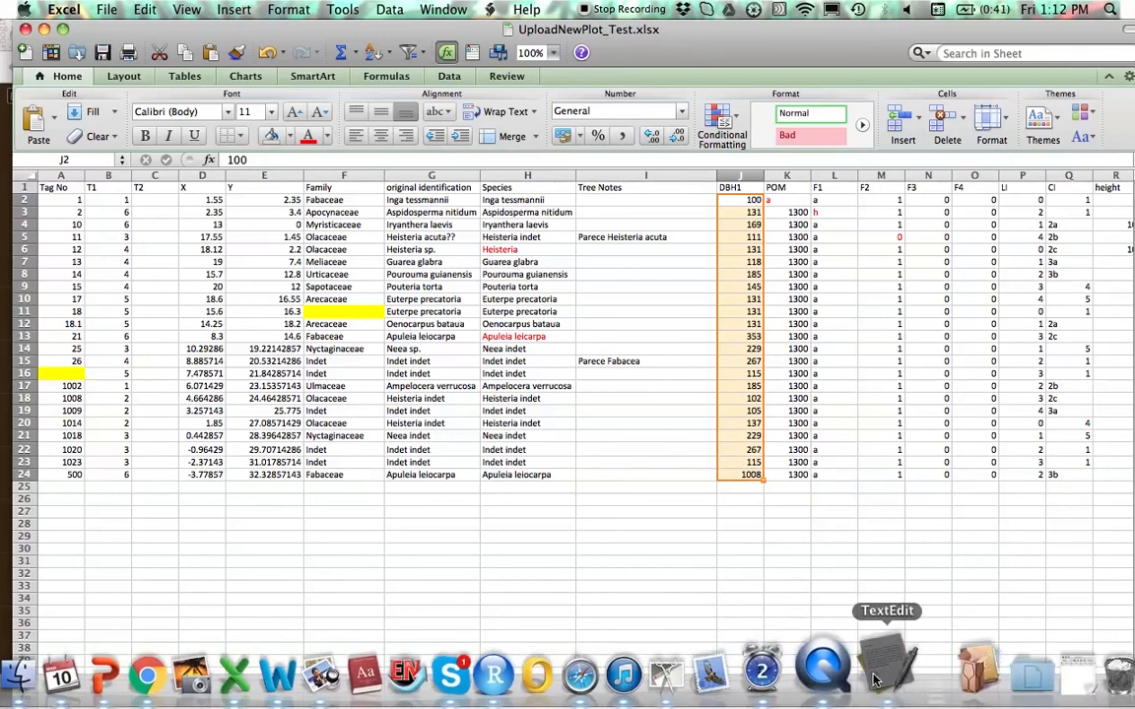
type("trees")
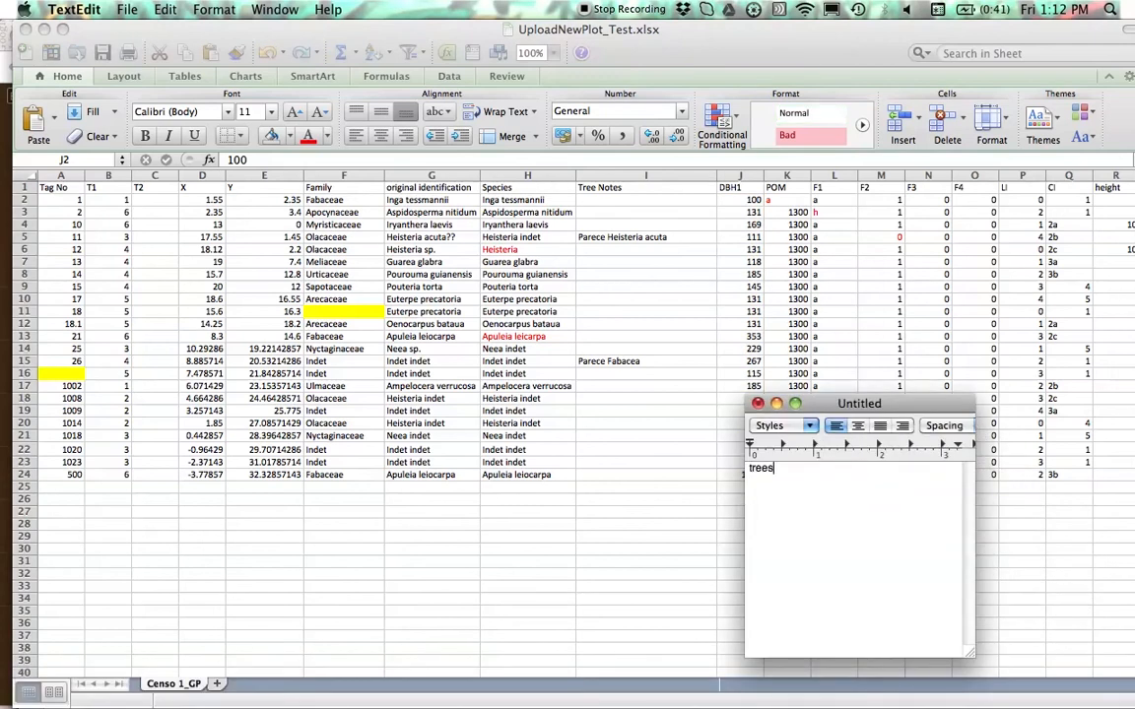
type(":23")
key("Return")
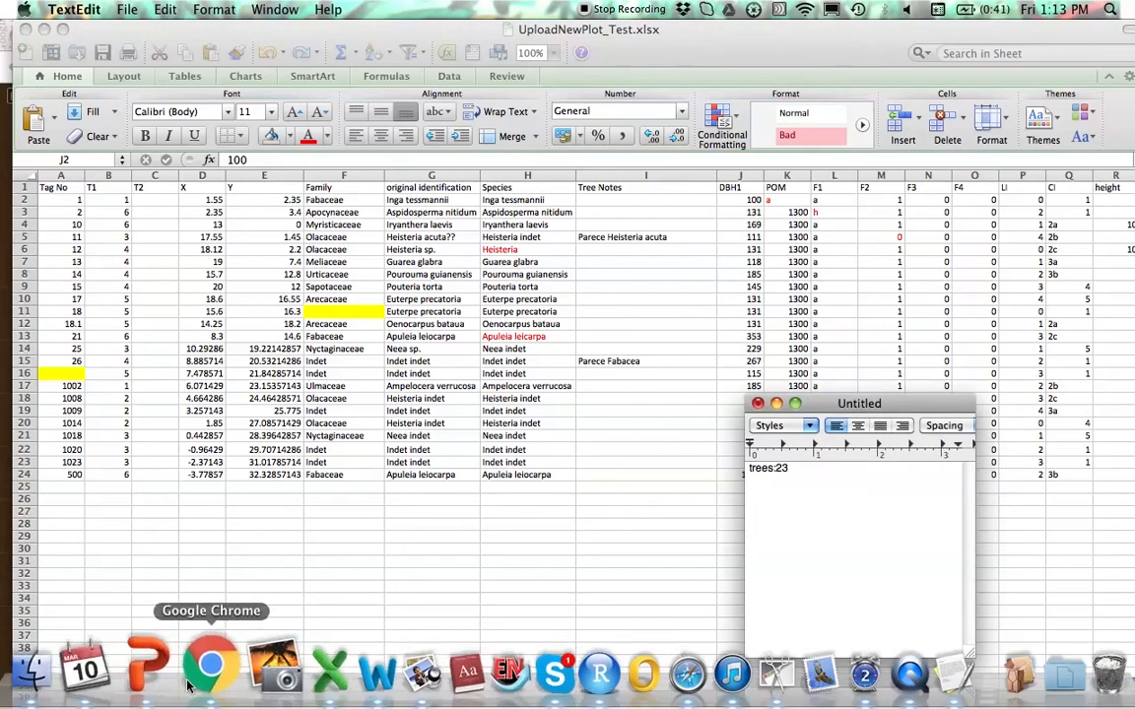
- Switch to Chrome and start a new plot import from the ForestPlots data import page
left_click(190, 686)
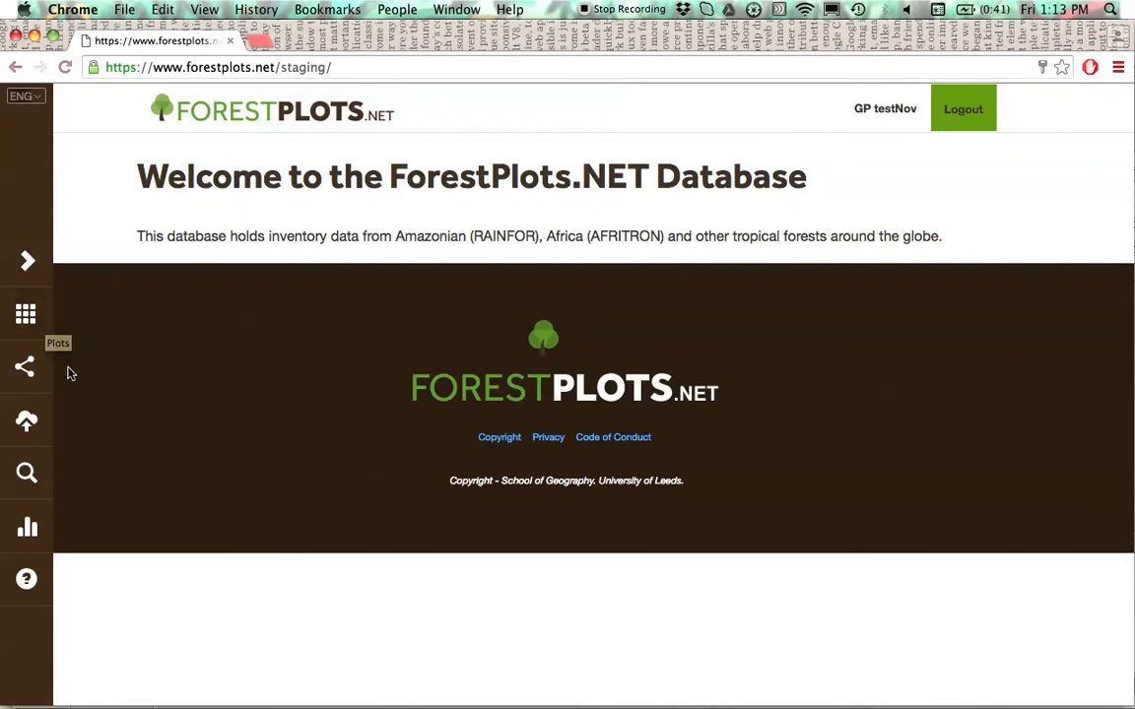
left_click(25, 424)
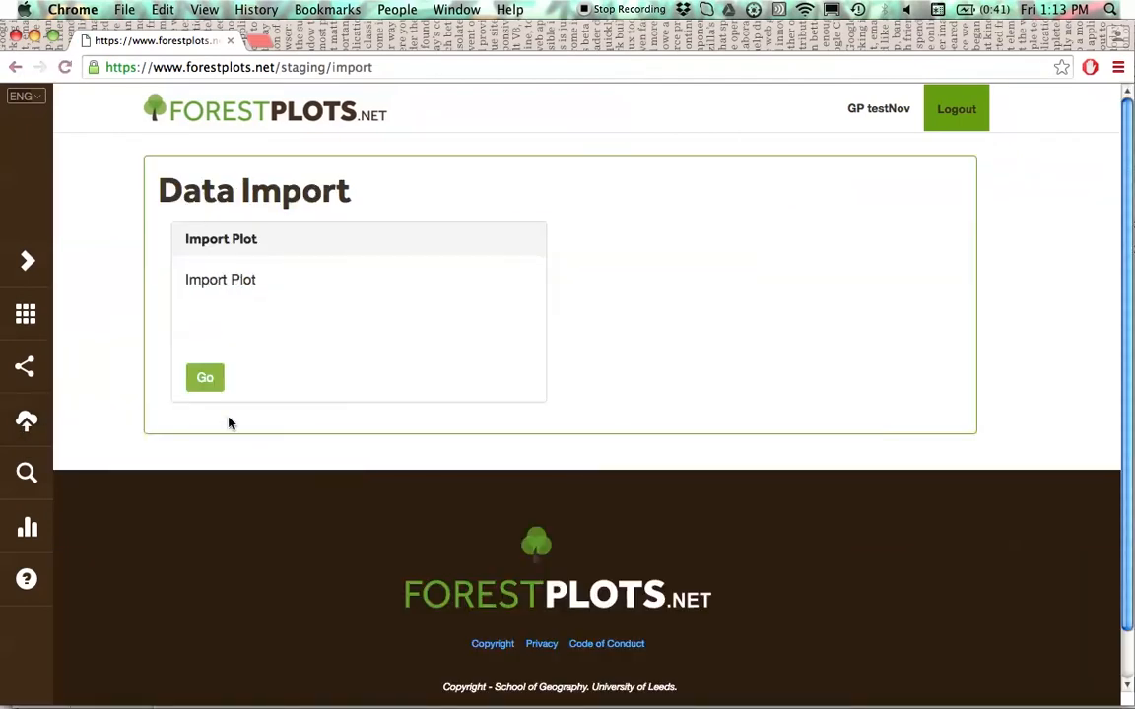
left_click(207, 380)
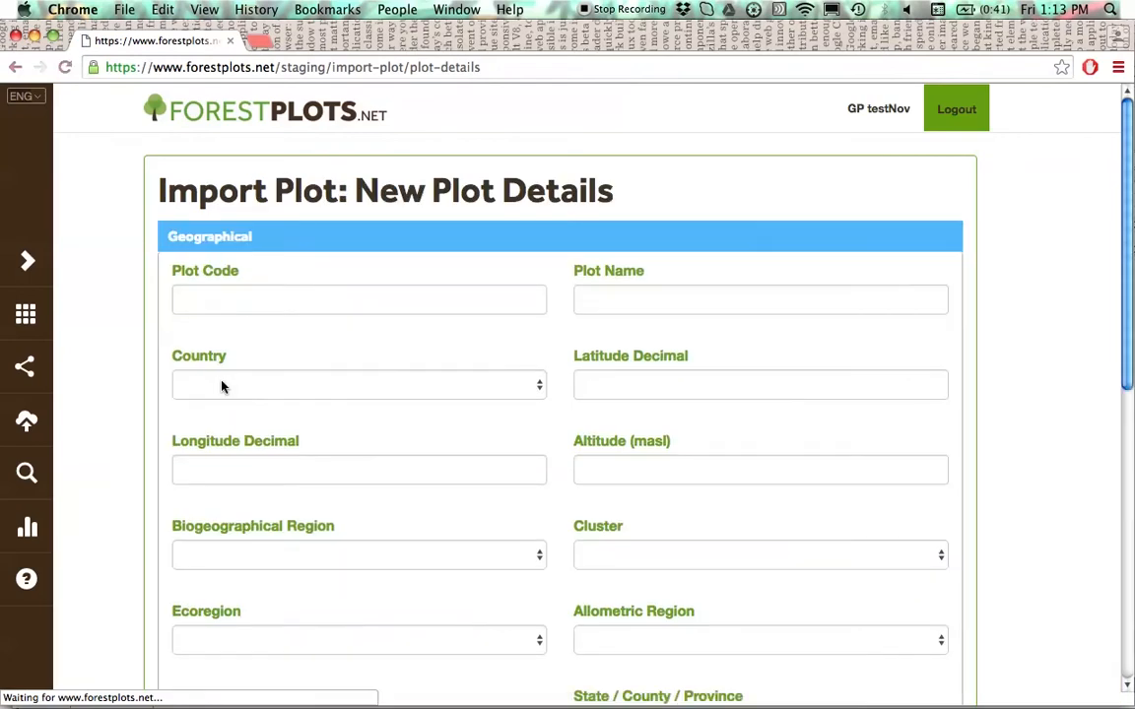
- Enter TGP-40 as the plot code and "Test plot import" as the plot name, and continue to the census details
left_click(241, 303)
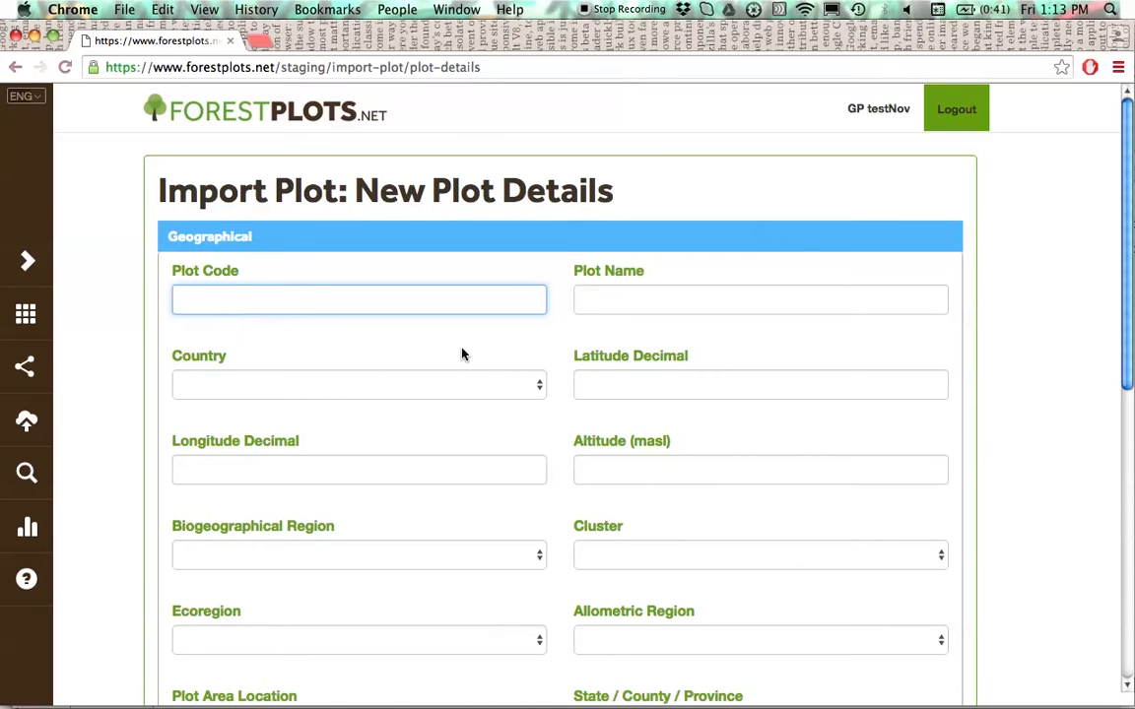
type("TGP-0")
key("BackSpace")
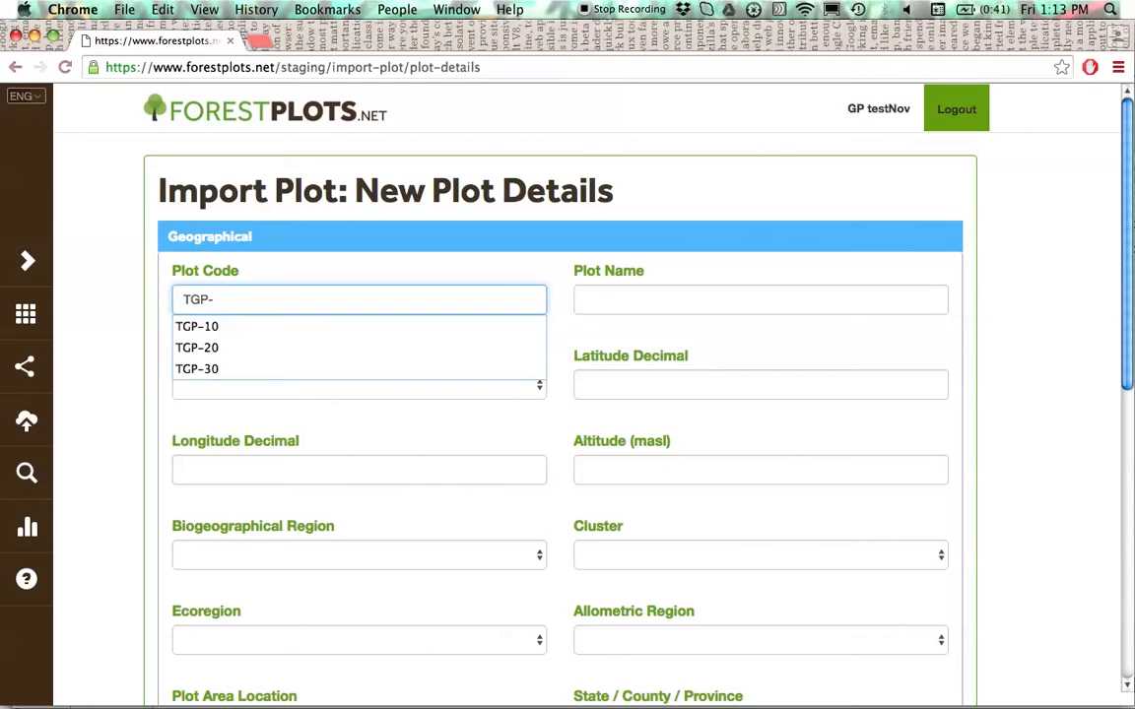
type("40")
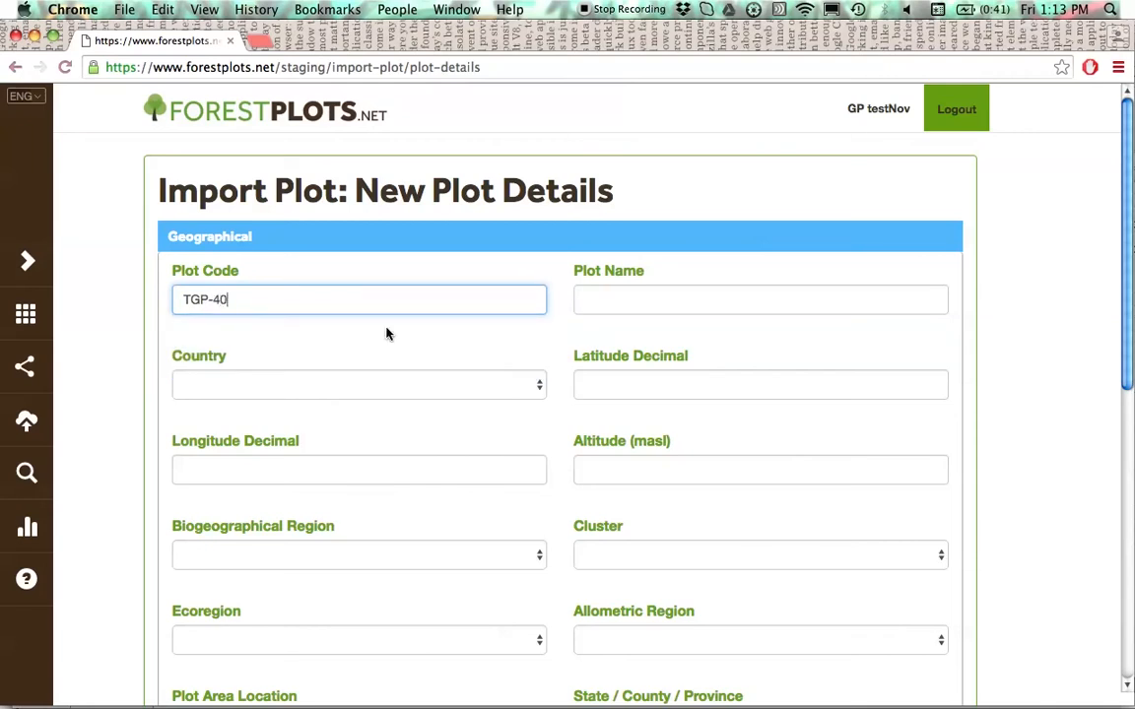
left_click(673, 298)
type("test plot i")
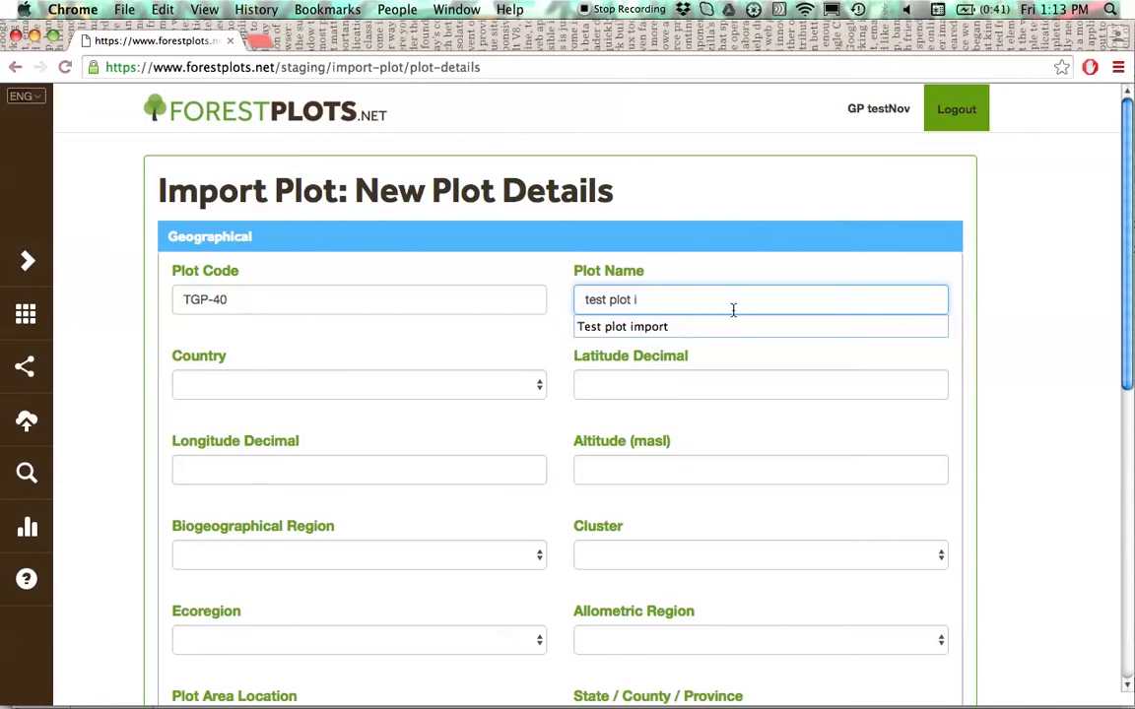
left_click(734, 325)
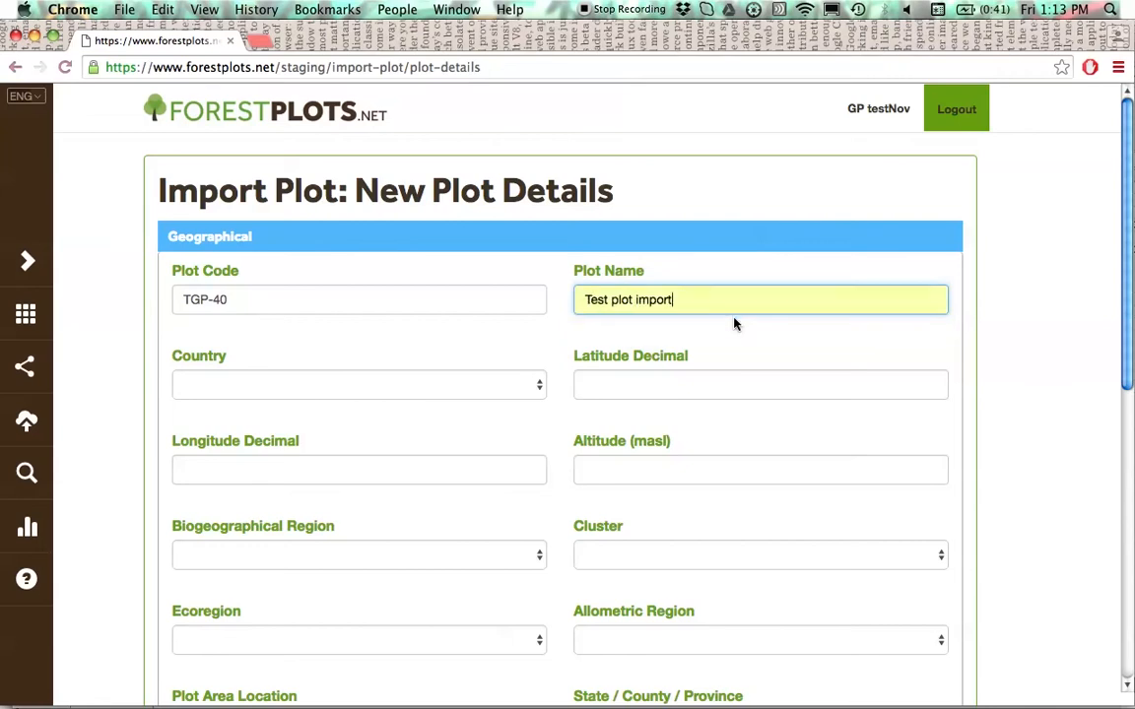
scroll(965, 322, "down", 4)
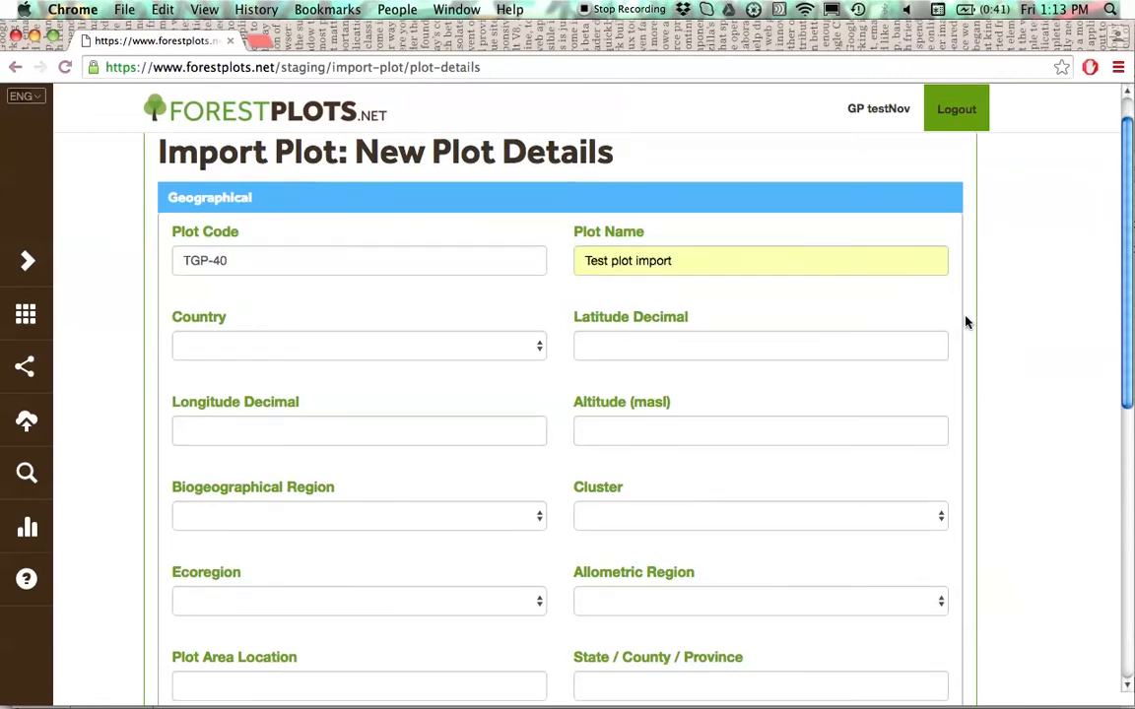
scroll(828, 394, "down", 4)
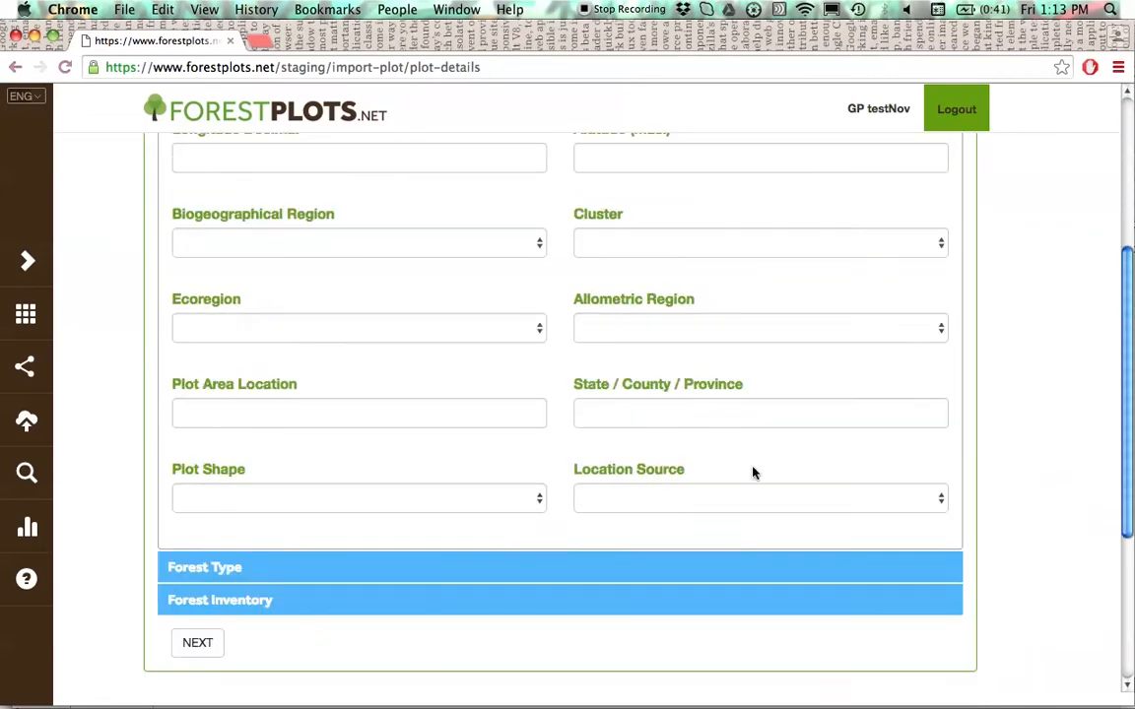
left_click(196, 644)
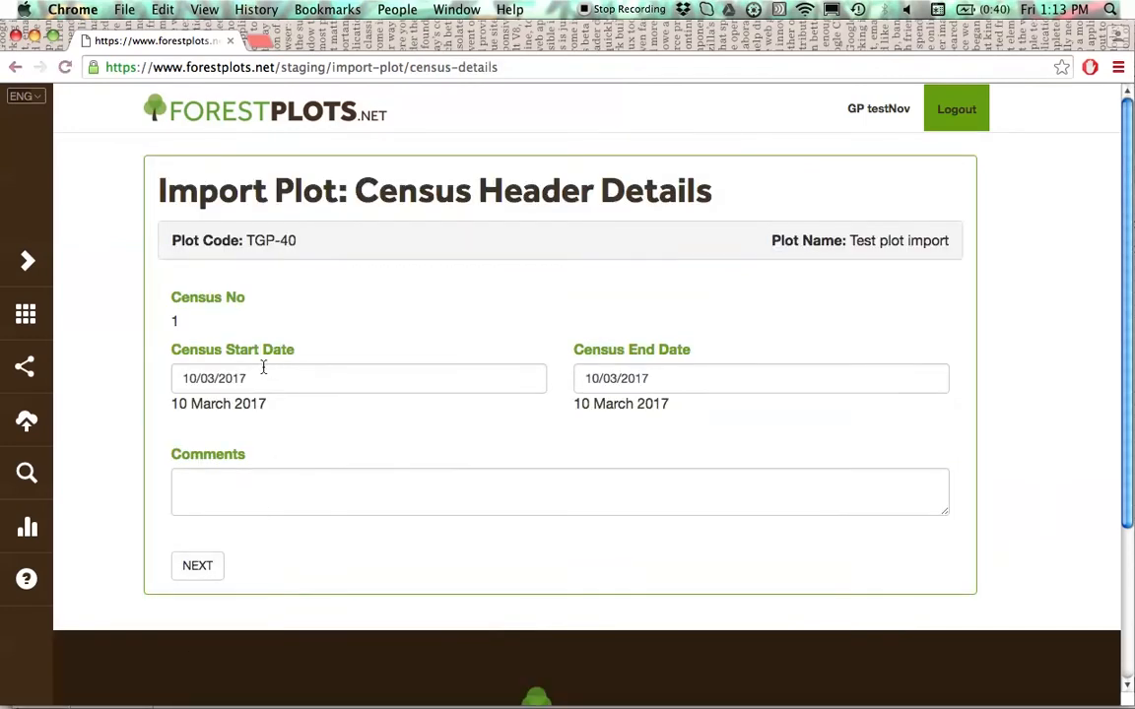
- Set both the census start date and end date to 01/01/2016 and continue to the data upload
left_click(174, 378)
left_click_drag(260, 380, 165, 380)
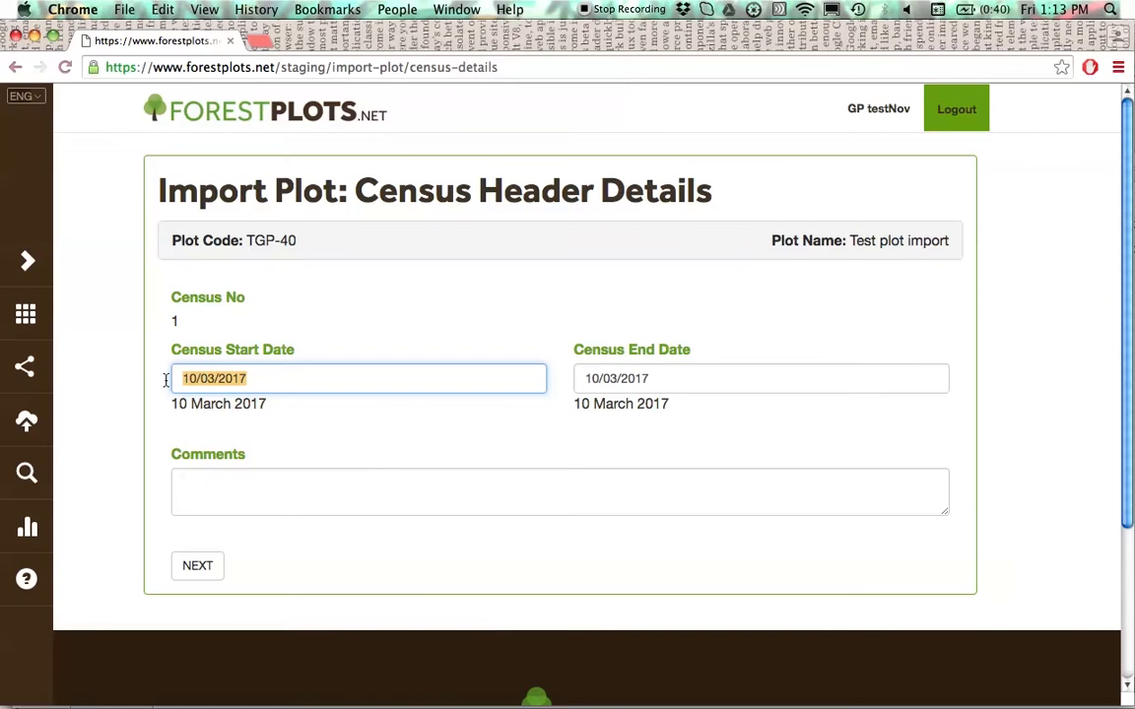
type("01/01/2016")
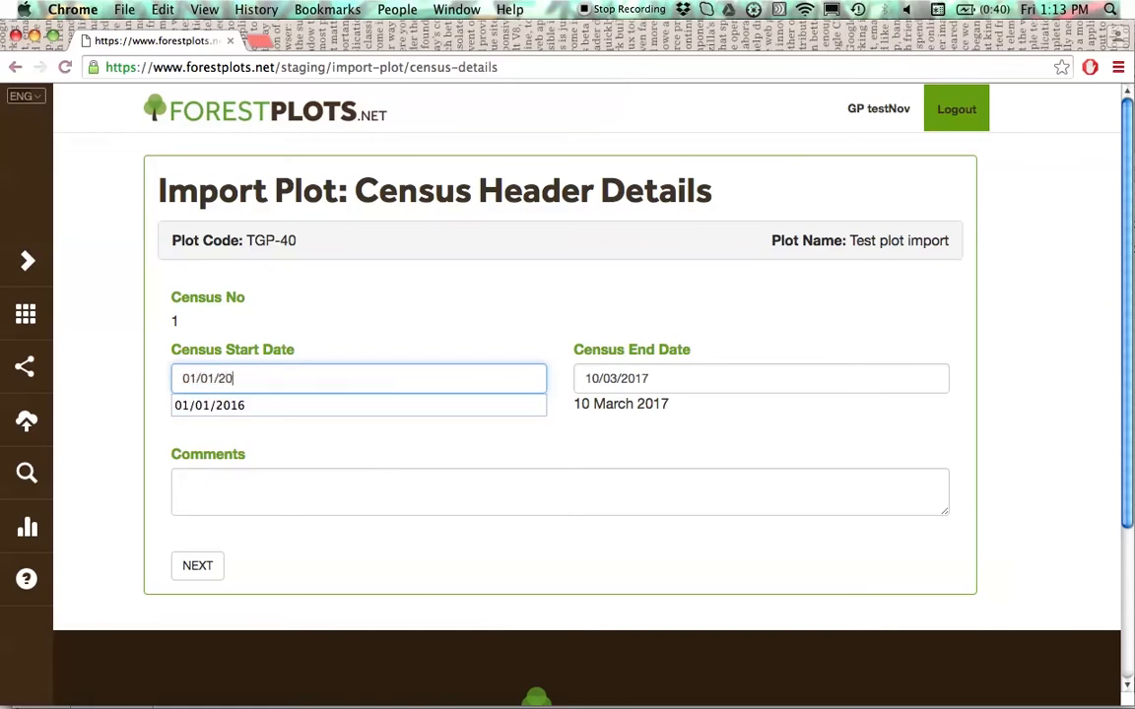
key("Tab")
type("01/0")
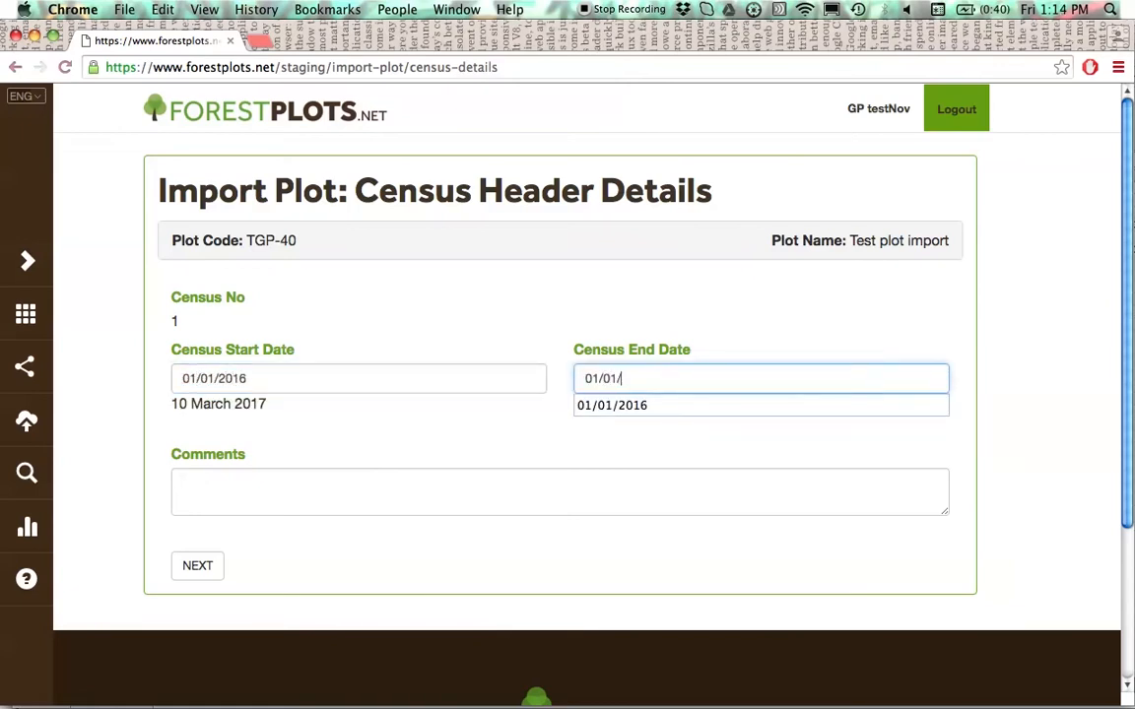
type("1/2016")
key("Tab")
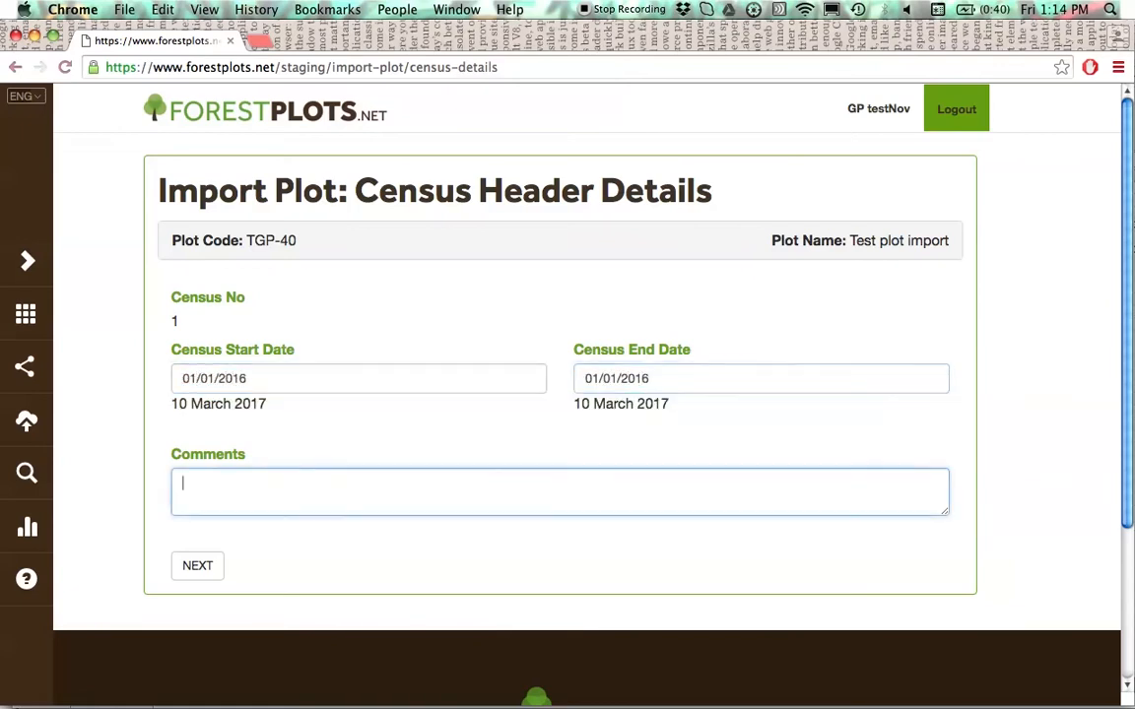
left_click(187, 581)
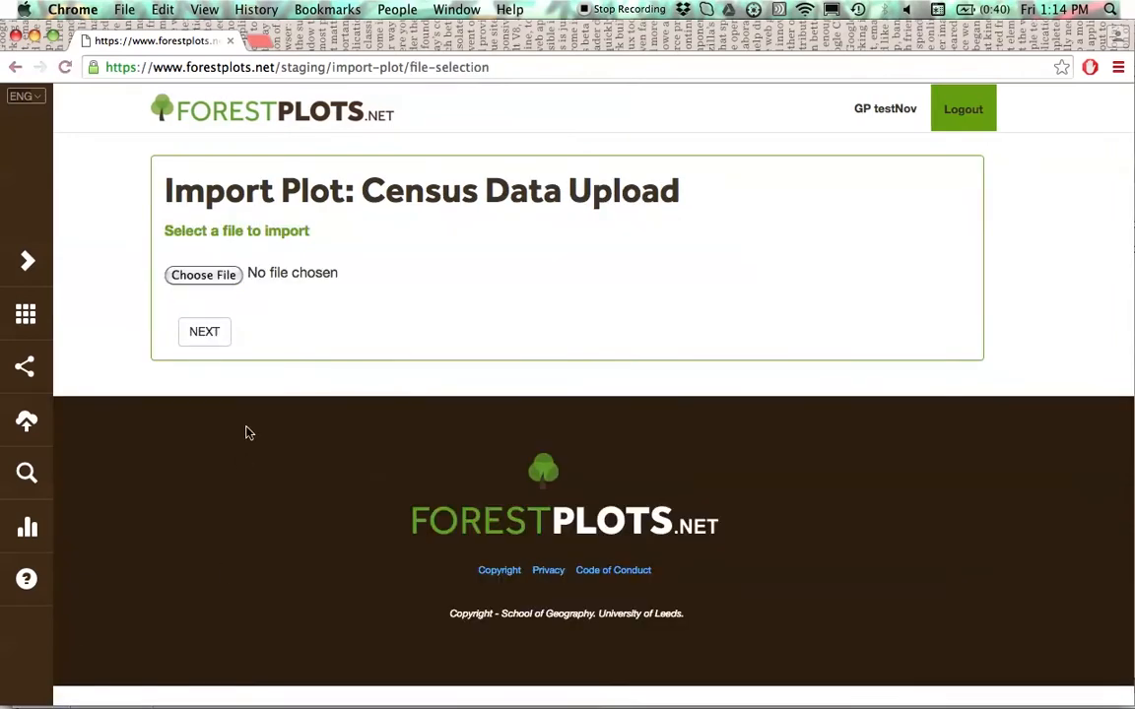
- Choose the UploadNewPlot_Test file from the Desktop as the census data and proceed to column identification
left_click(211, 281)
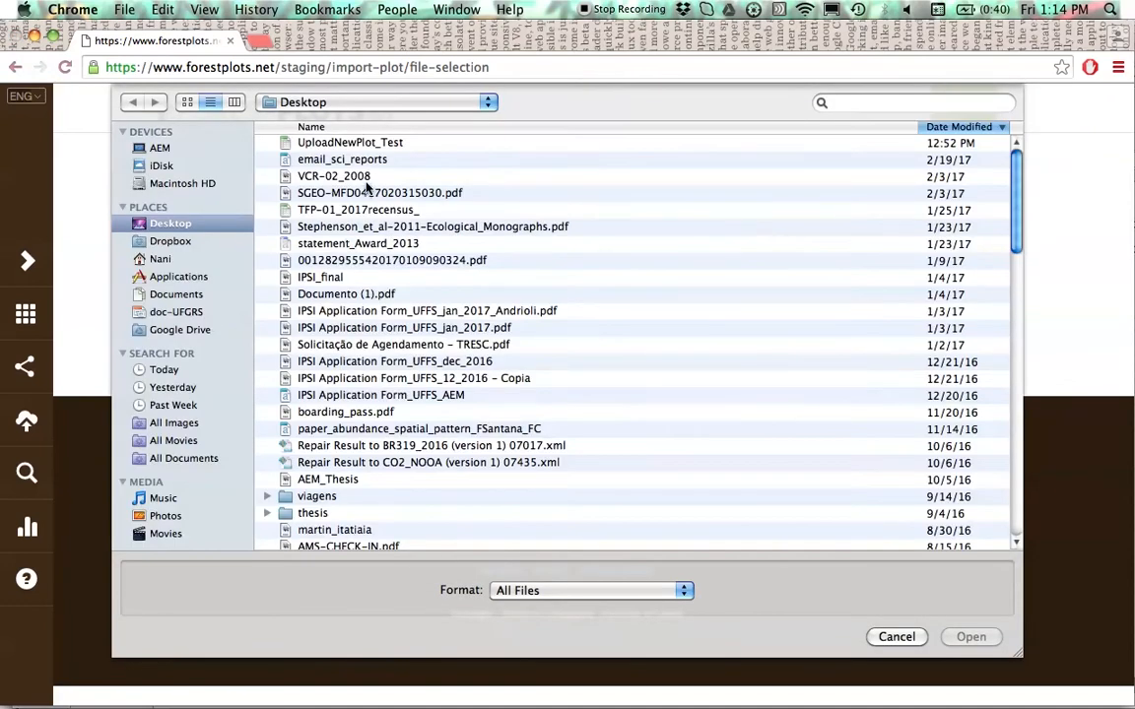
double_click(353, 142)
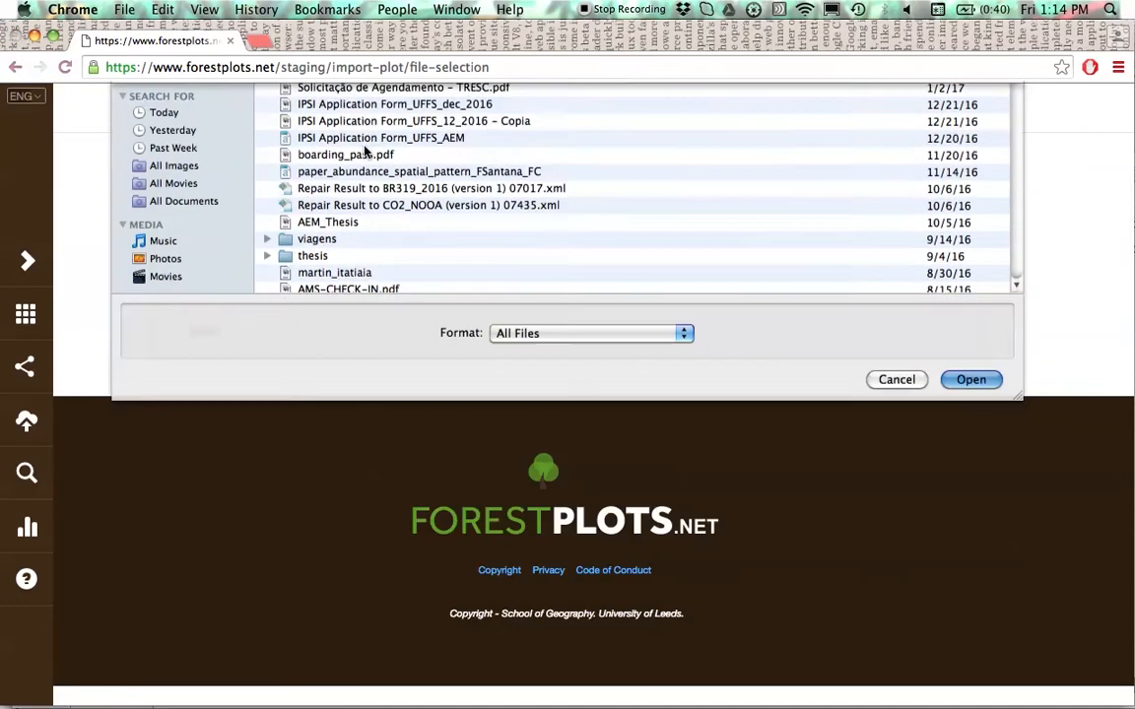
left_click(216, 343)
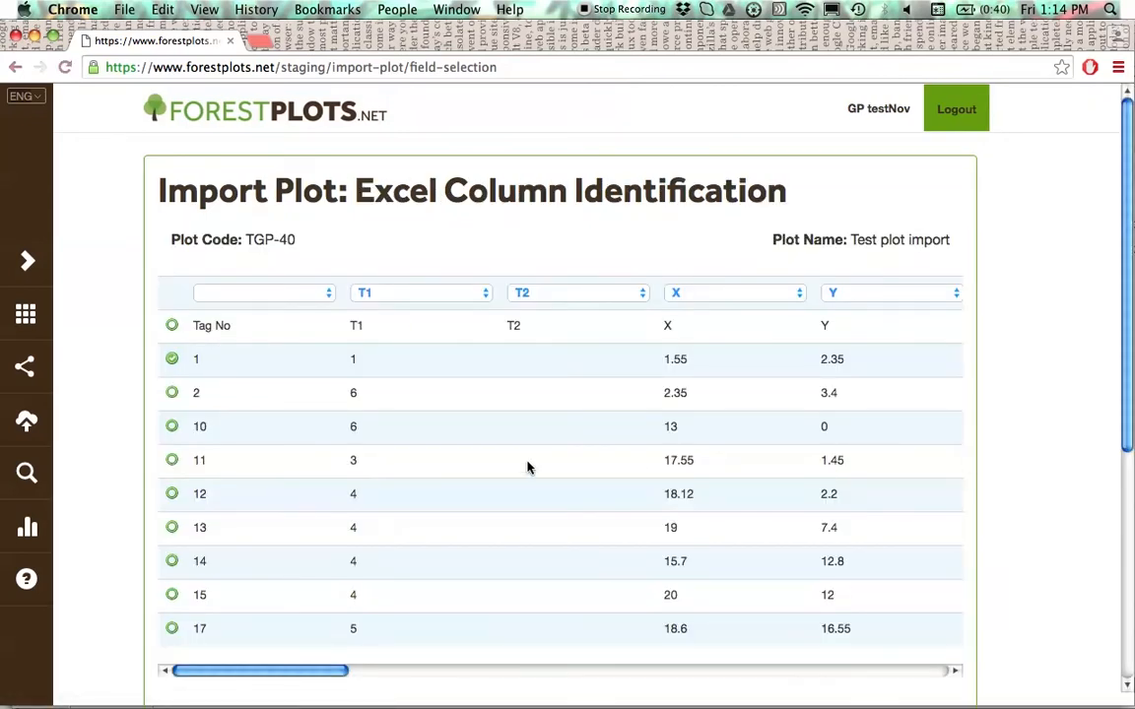
- Assign the Tag No column to New Tag No and the DBH1 column to D
left_click(172, 361)
left_click(273, 296)
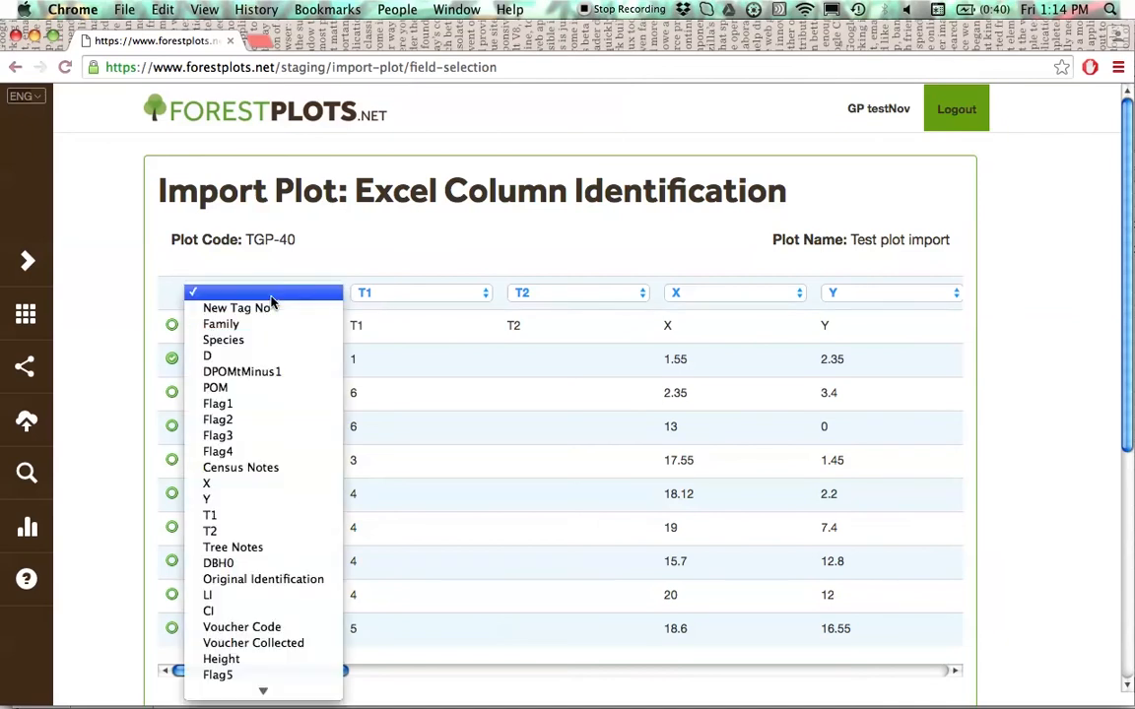
left_click(271, 310)
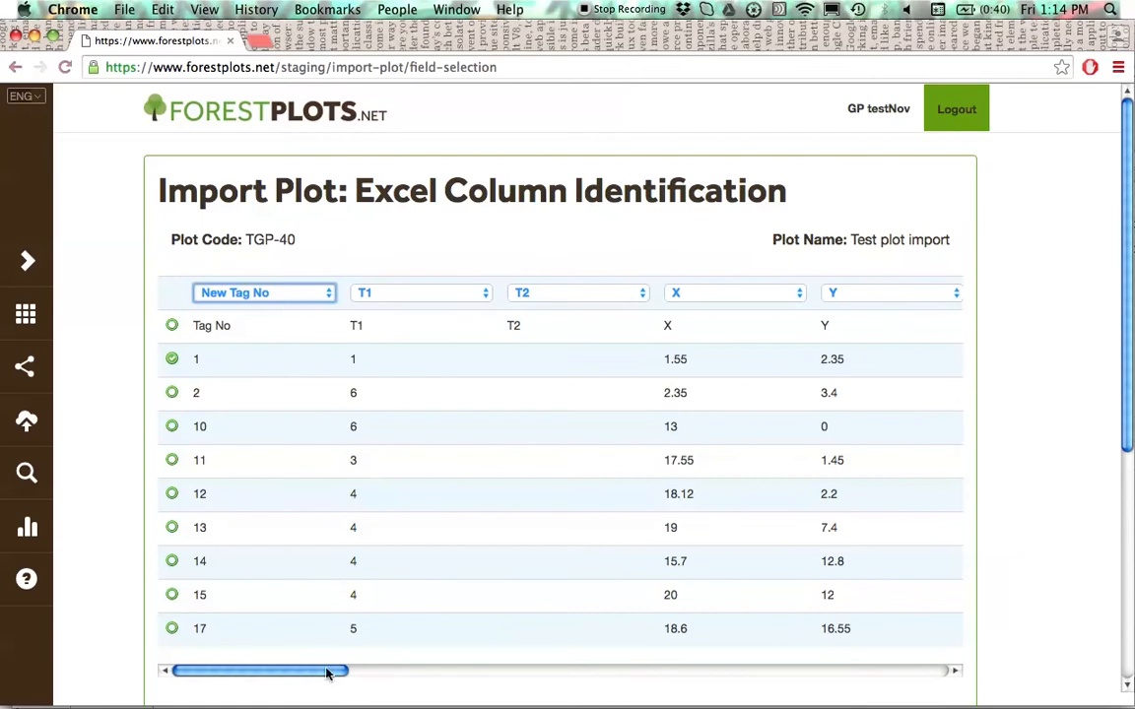
left_click_drag(328, 675, 571, 671)
left_click(544, 292)
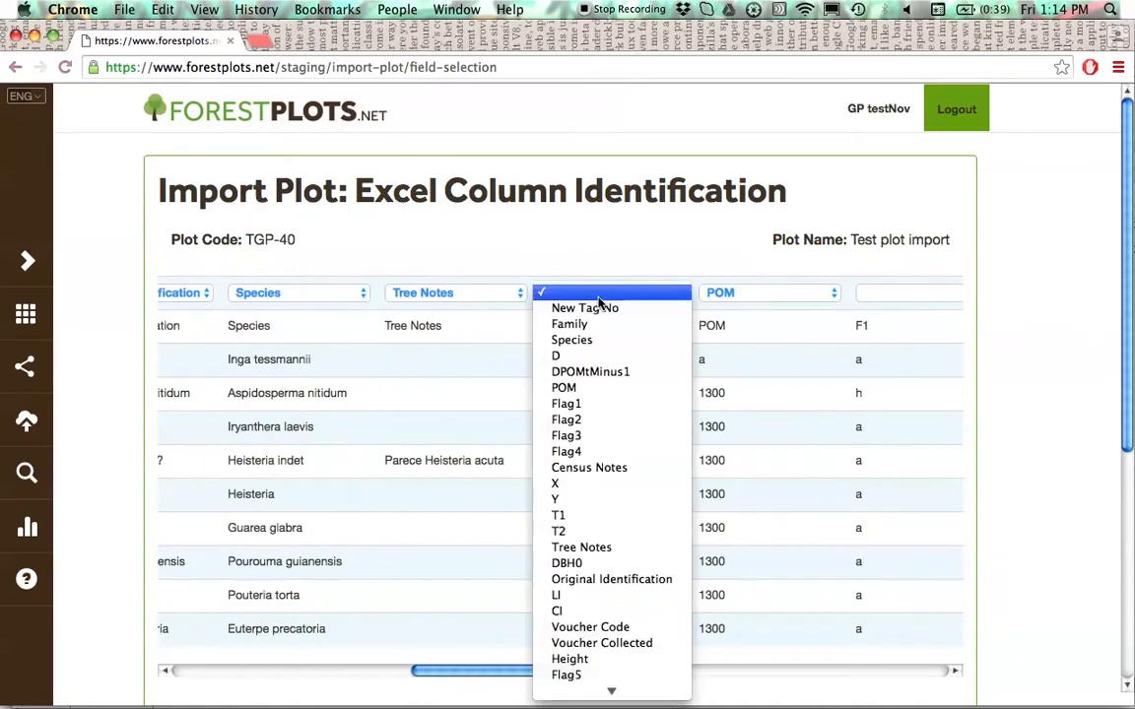
left_click(588, 358)
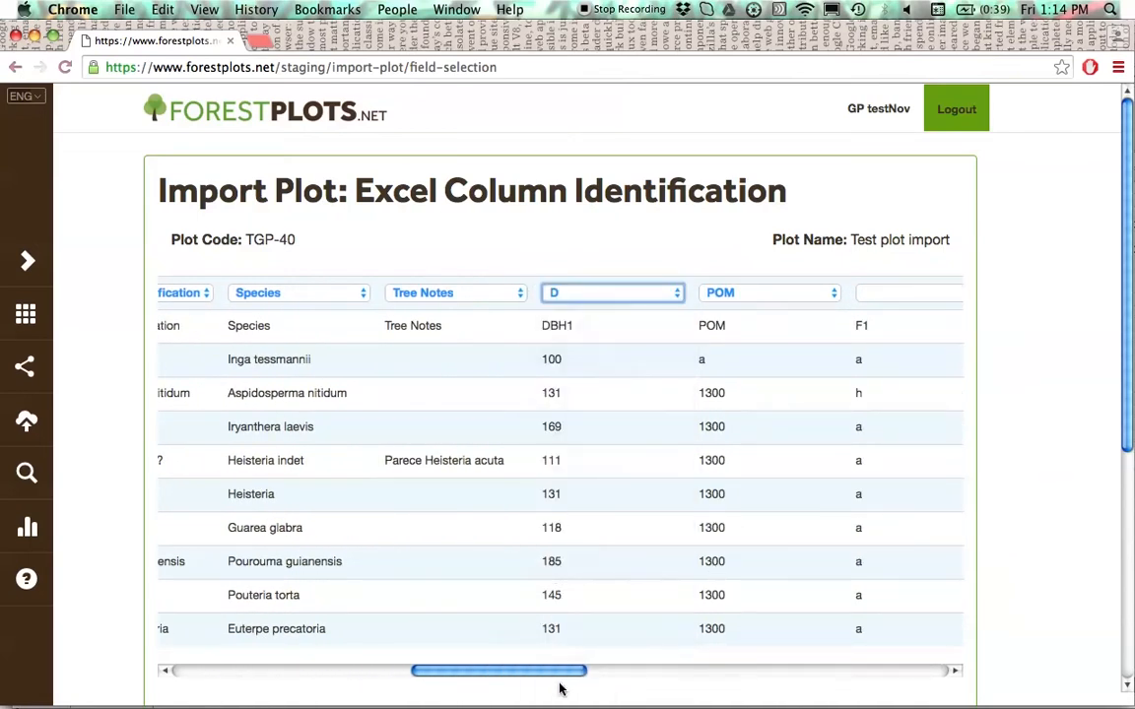
- Assign the F1, F2, F3 and F4 columns to Flag1, Flag2, Flag3 and Flag4 respectively
left_click_drag(568, 674, 709, 675)
left_click(408, 292)
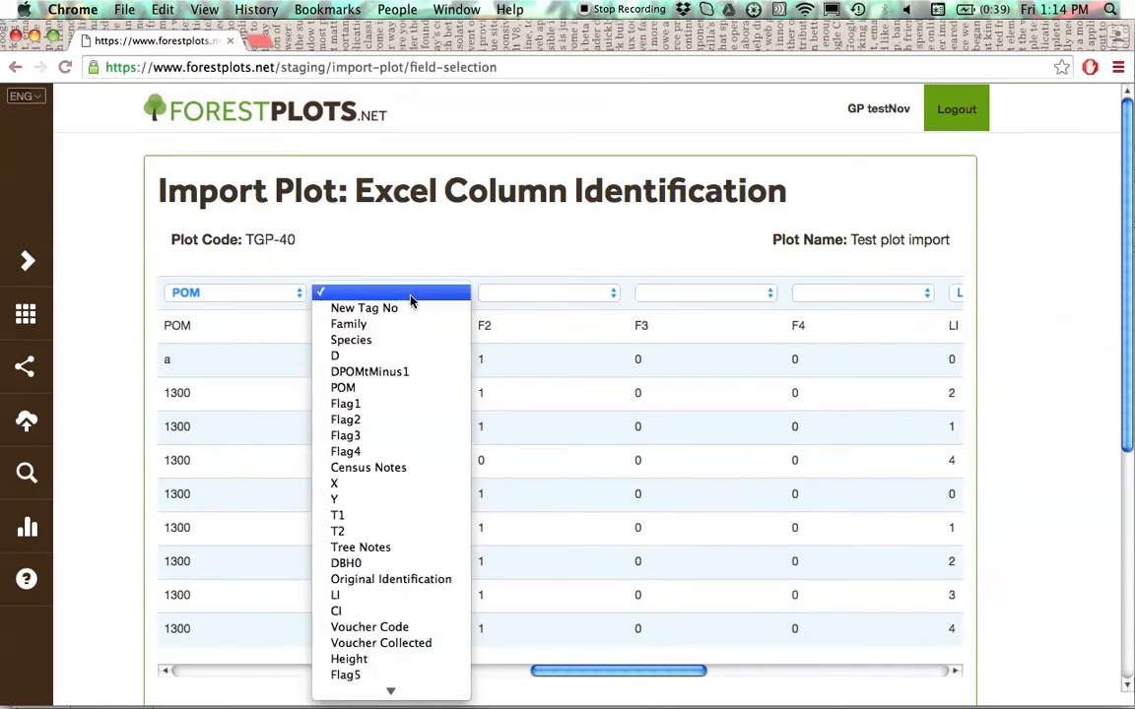
left_click(399, 409)
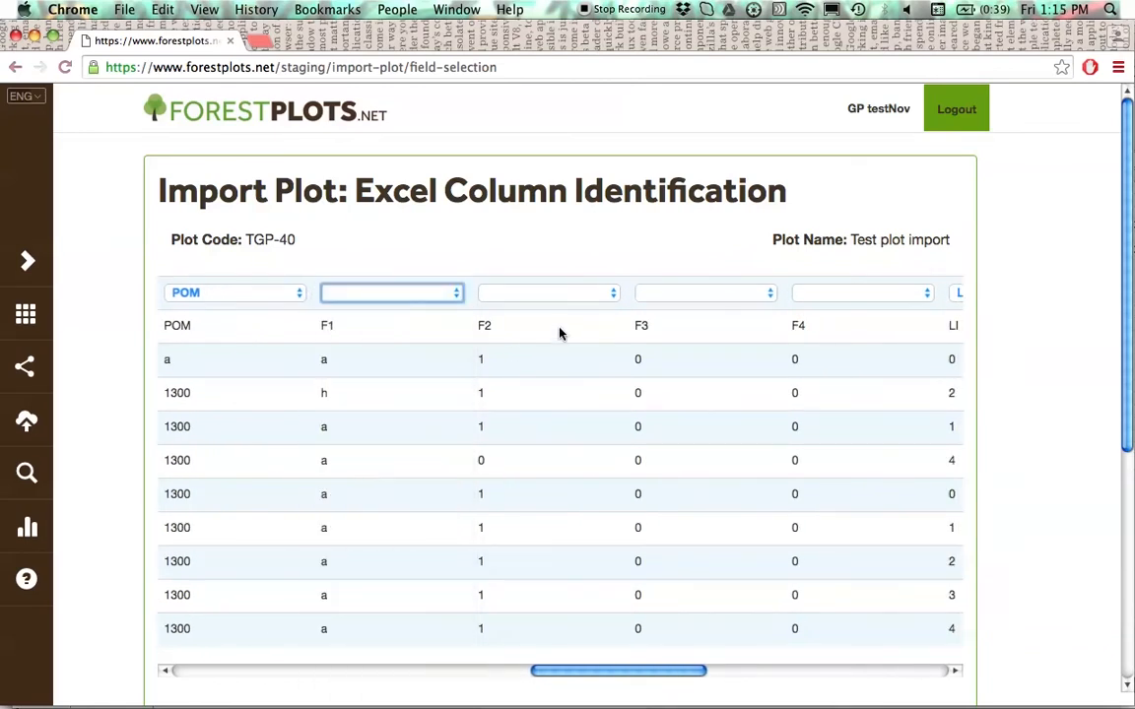
left_click(564, 291)
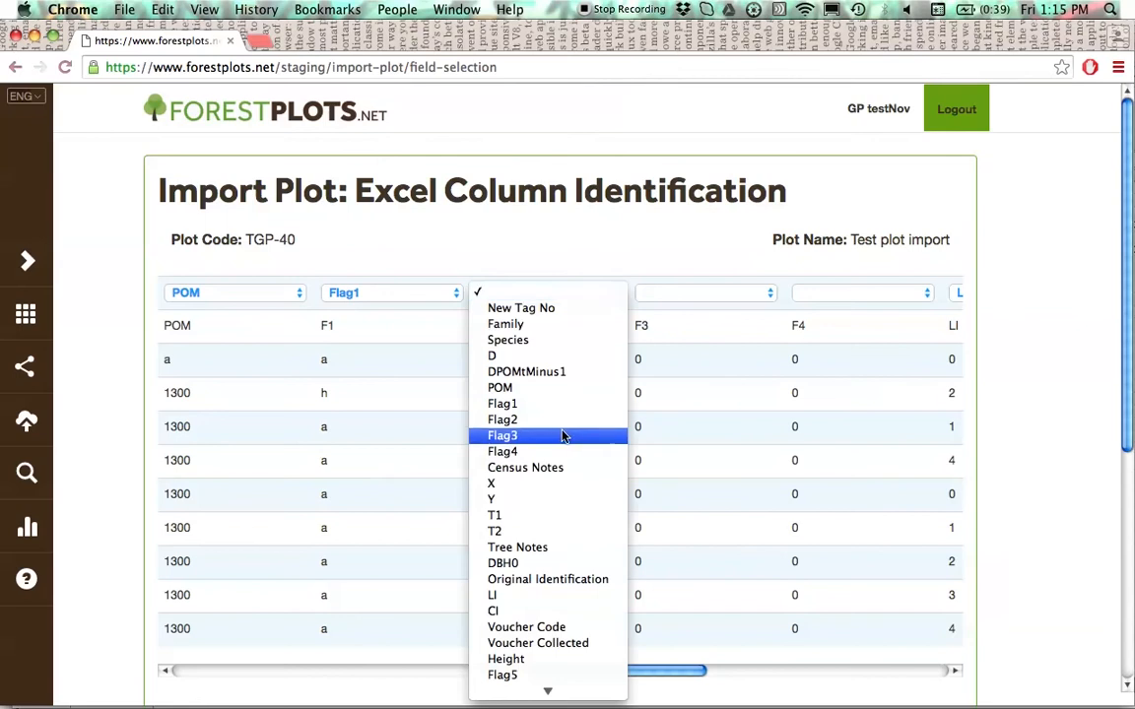
left_click(561, 421)
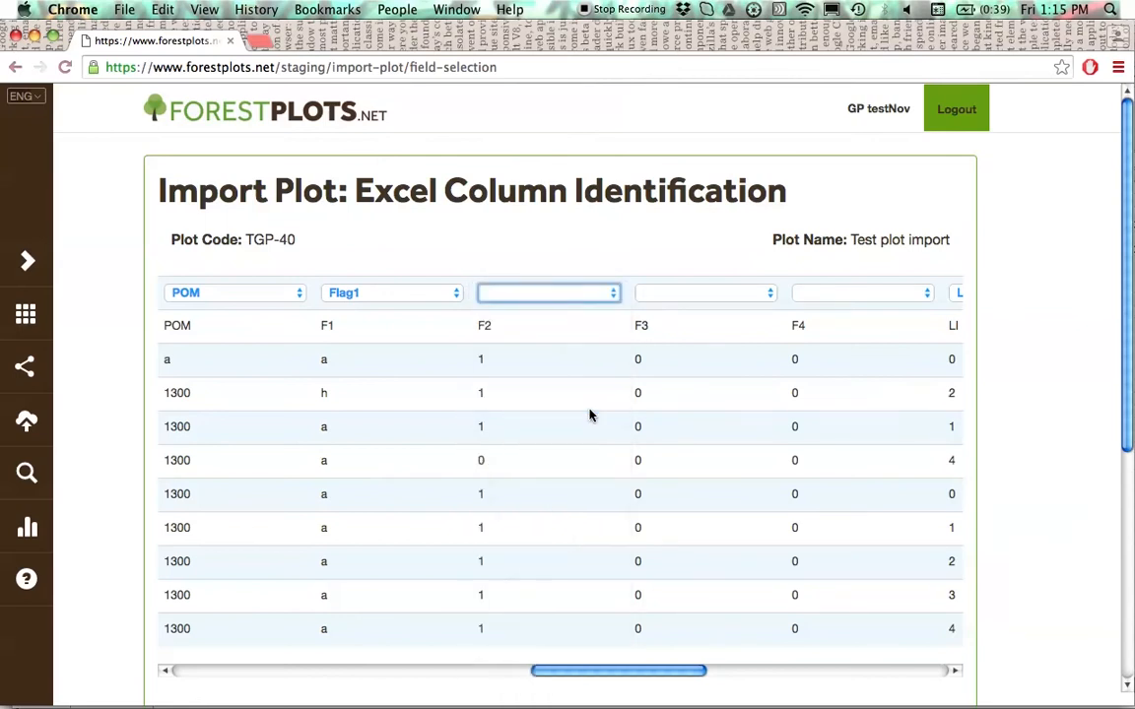
left_click(686, 293)
left_click(697, 436)
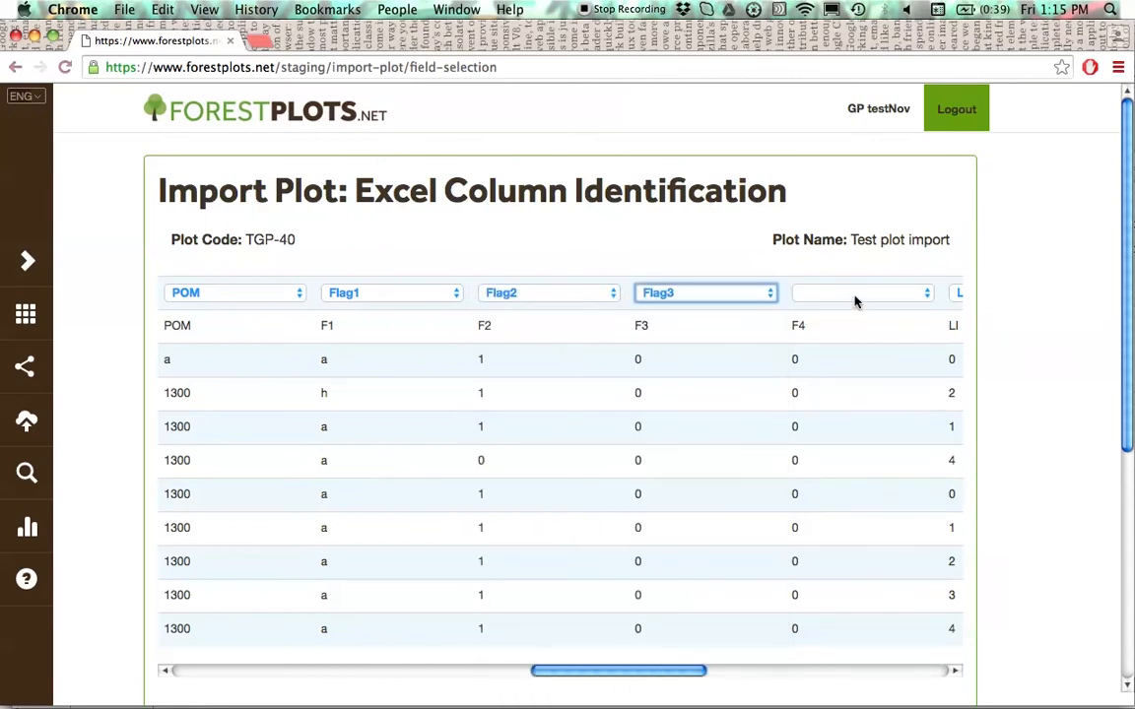
left_click(855, 301)
left_click(827, 407)
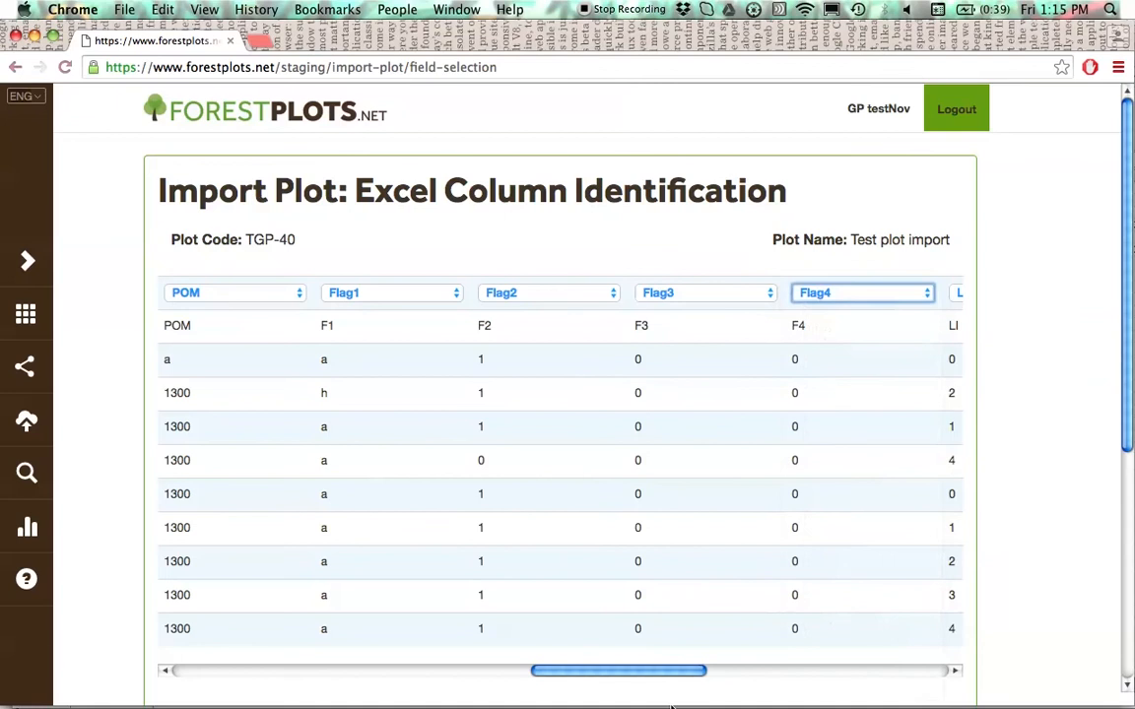
- Assign the VoucherCode column to Voucher Code and the Collected column to Voucher Collected
left_click_drag(677, 677, 903, 677)
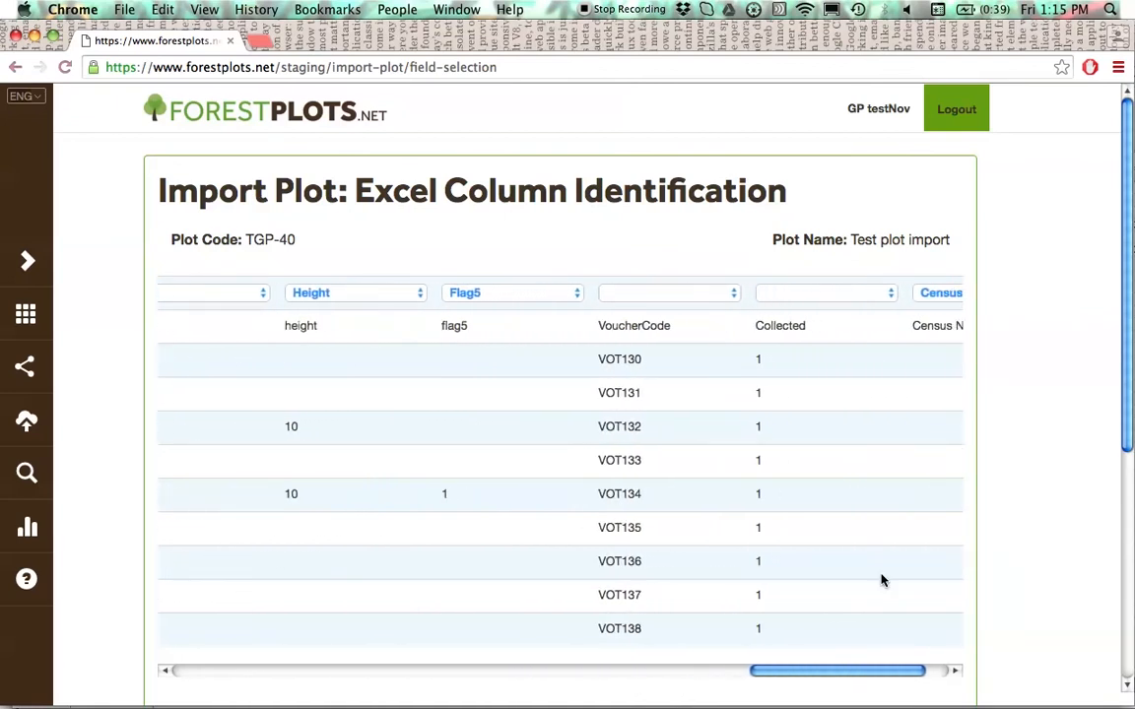
left_click(734, 296)
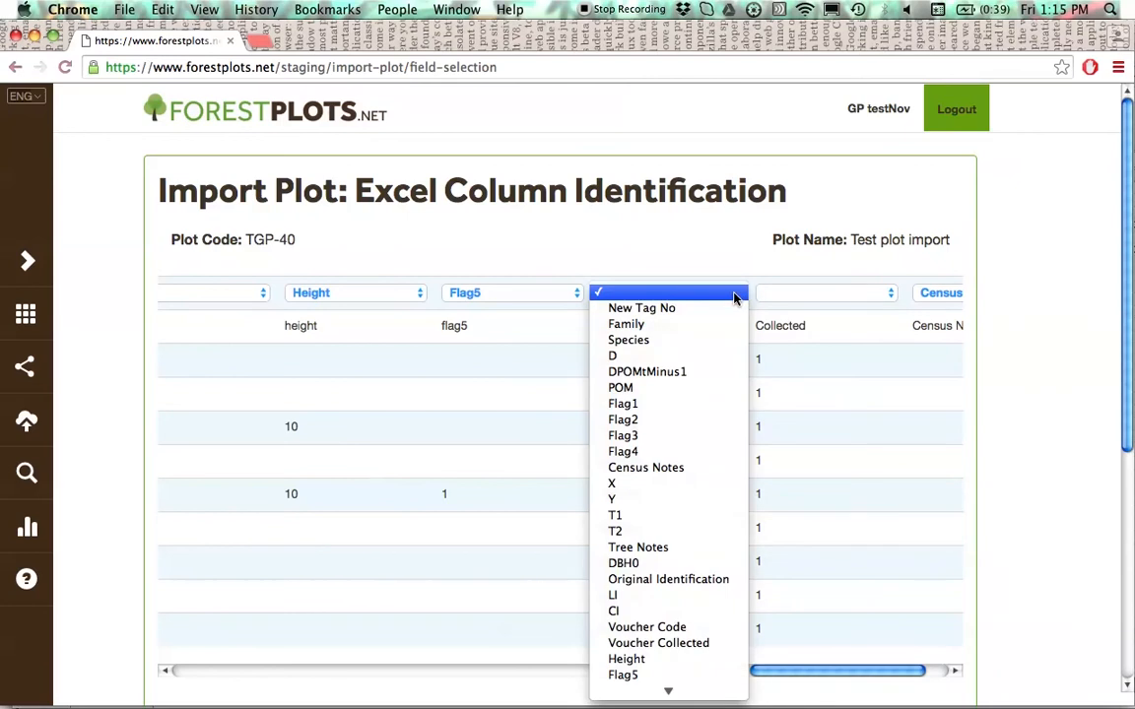
left_click(734, 609)
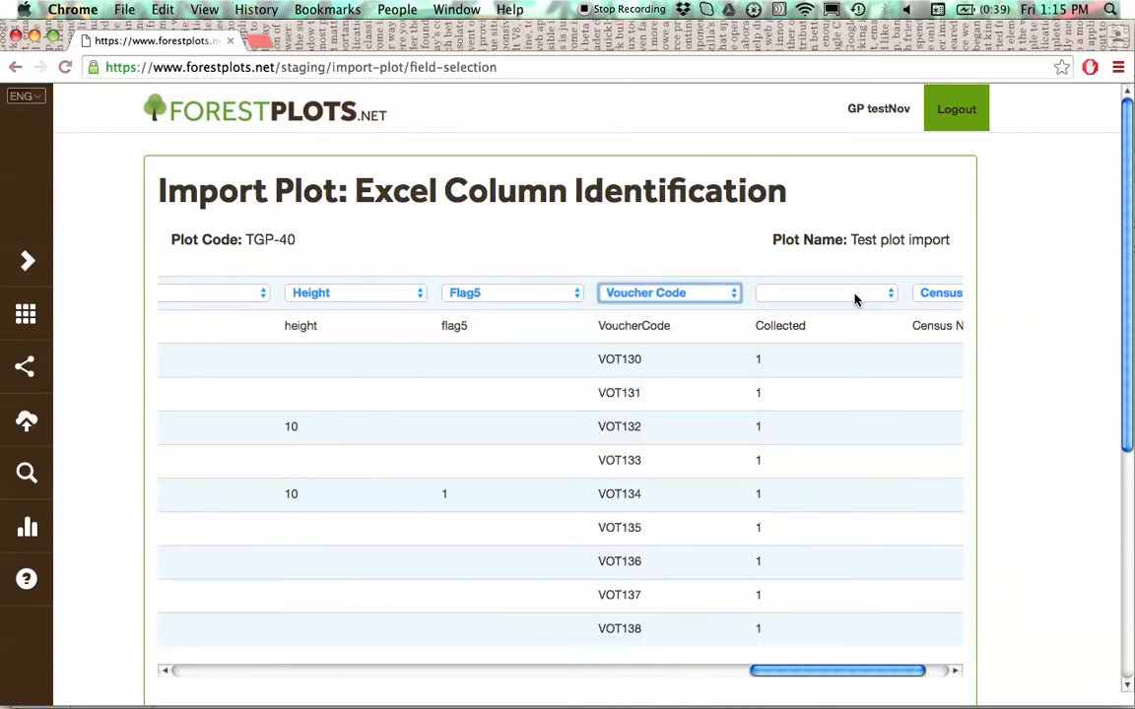
left_click(855, 296)
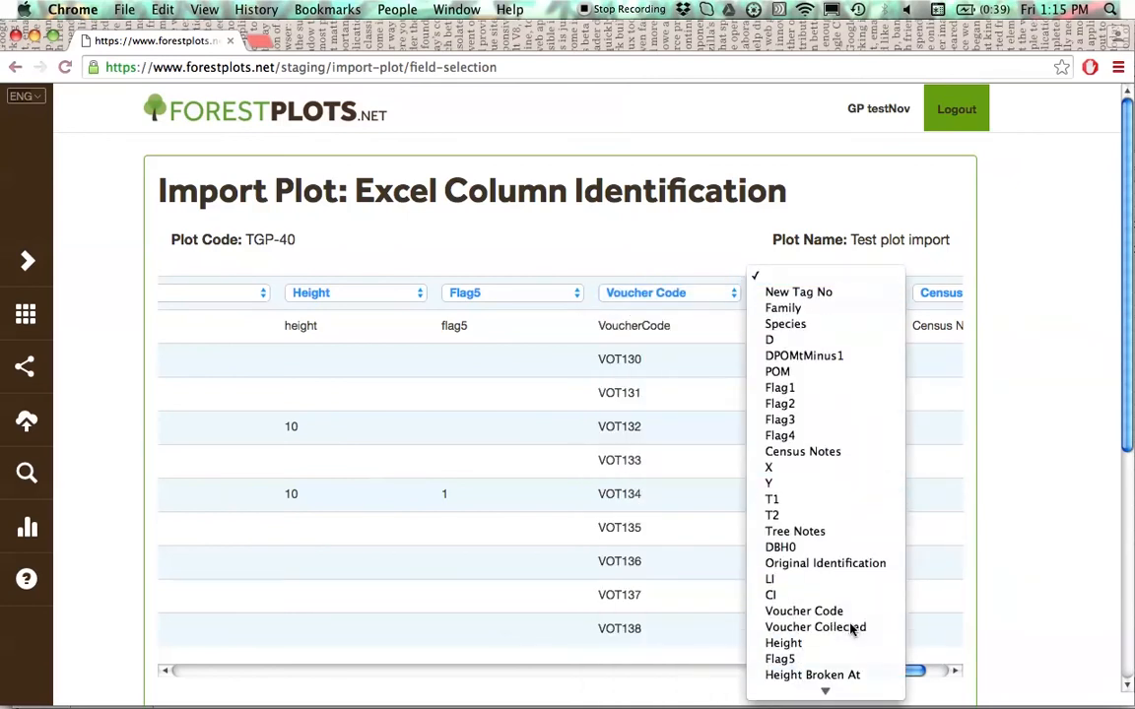
left_click(853, 628)
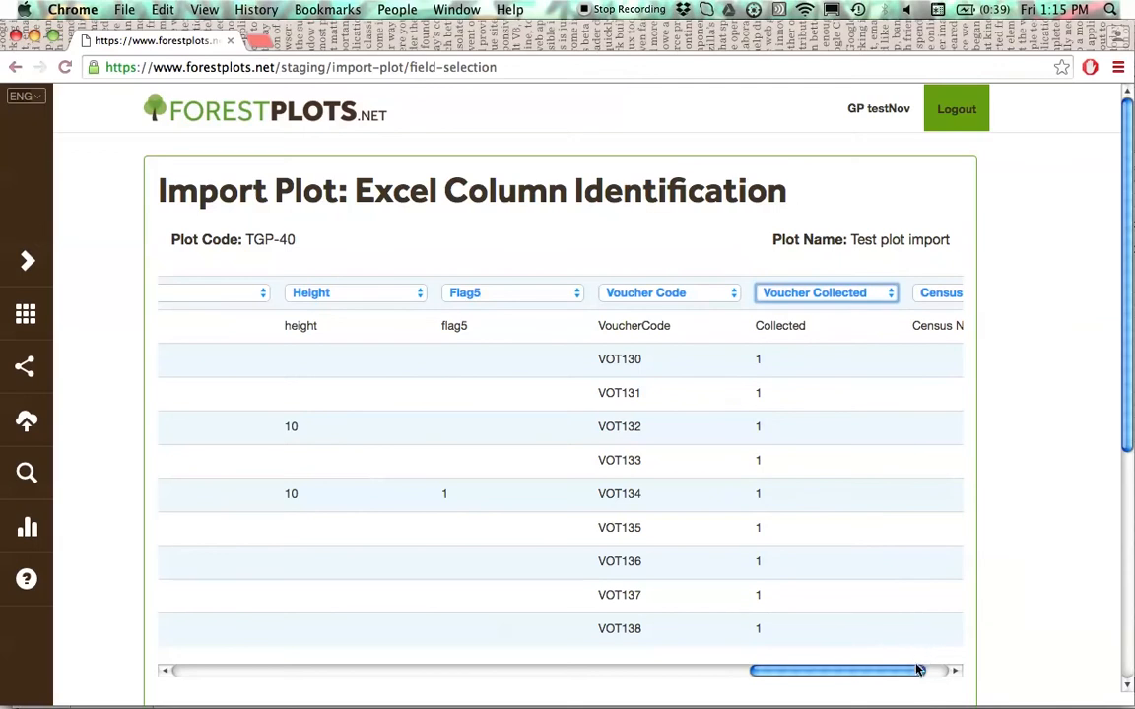
- Submit the completed column assignments and continue to herbarium selection
left_click_drag(918, 670, 245, 677)
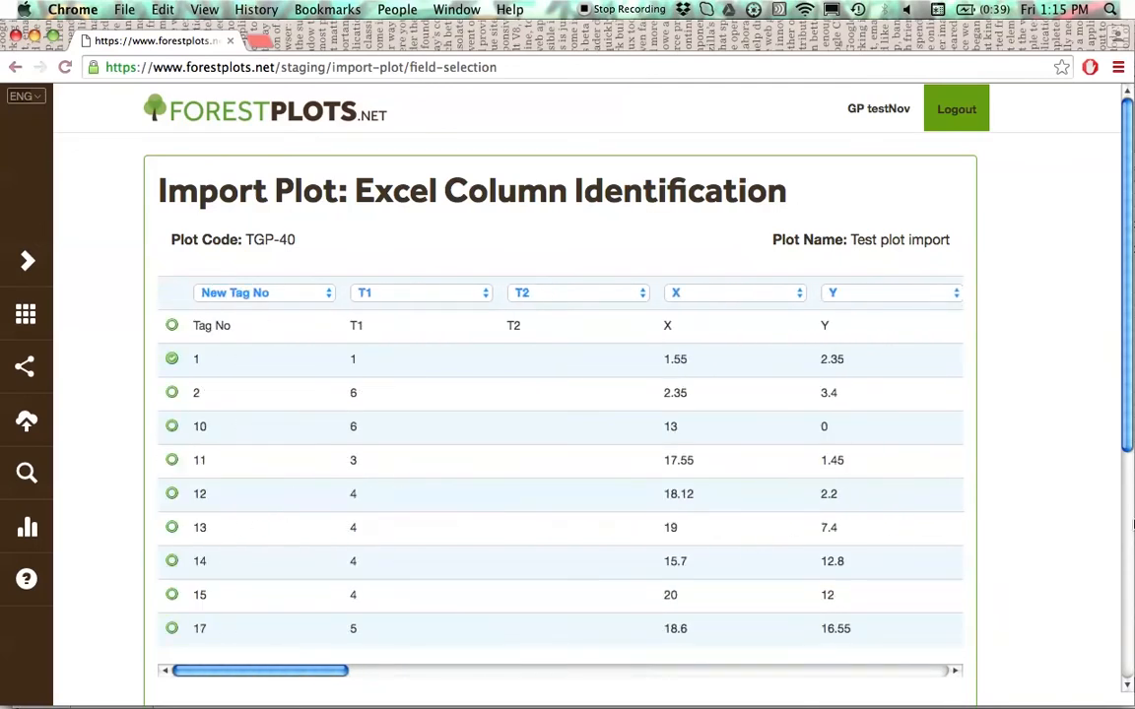
scroll(1035, 505, "down", 2)
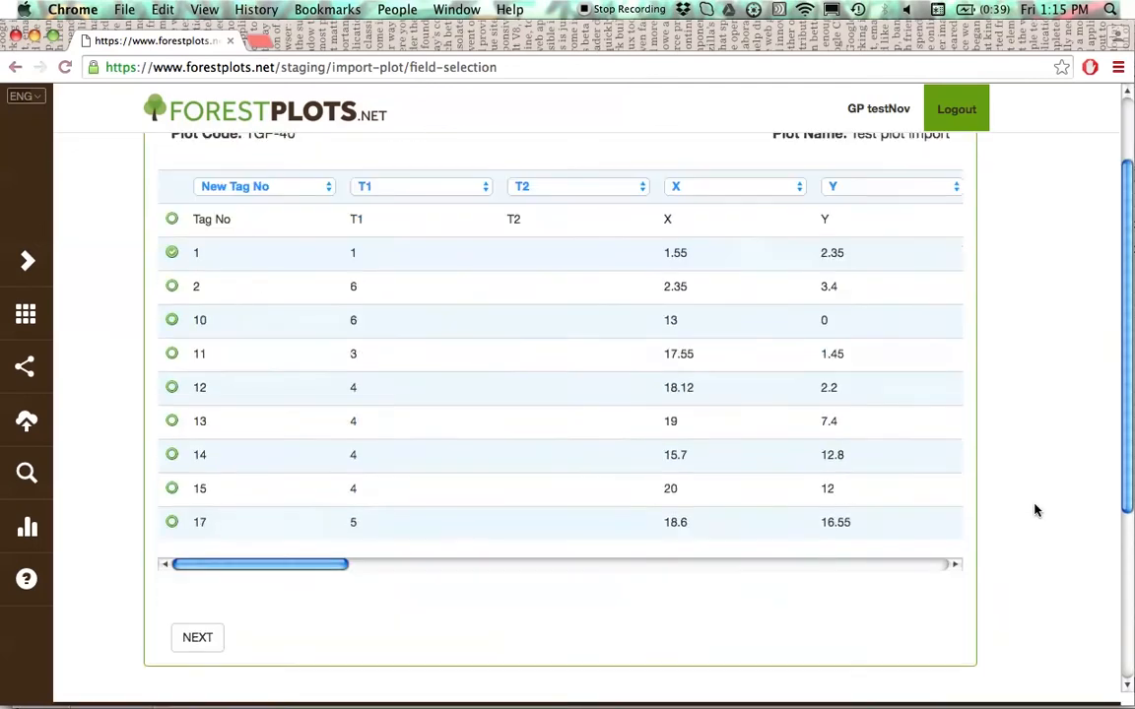
left_click(198, 643)
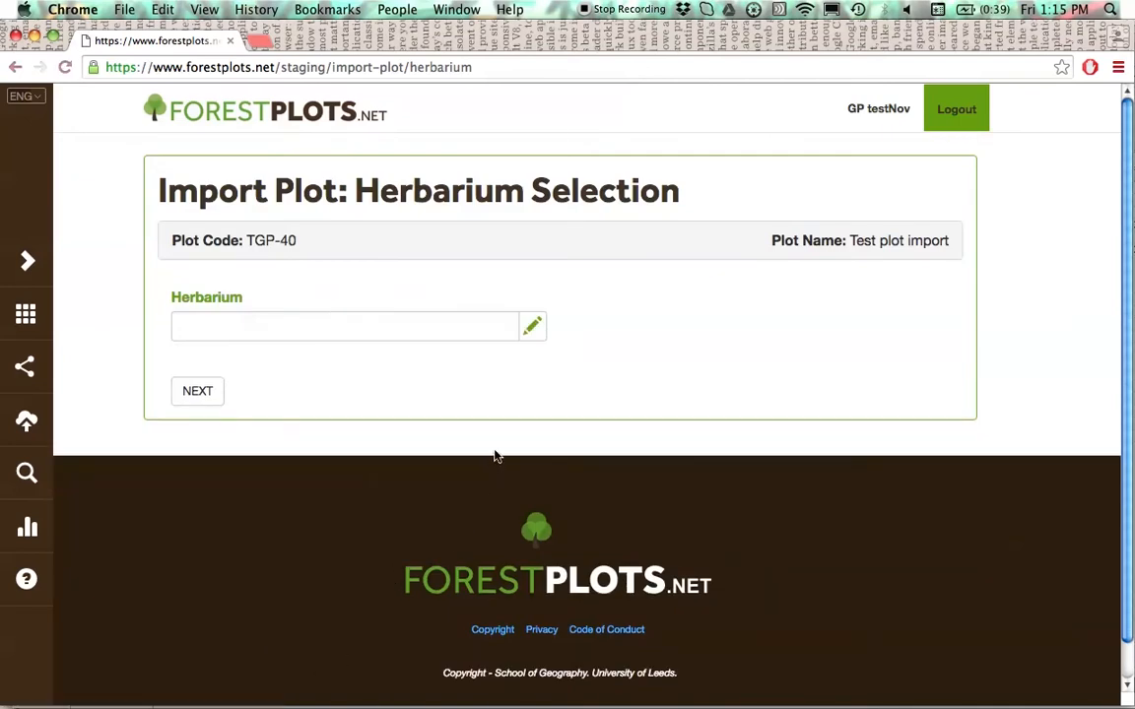
- Select Herbario, Jardin Botanico de Missouri (HOXA) as the herbarium and continue to collector identification
left_click(534, 332)
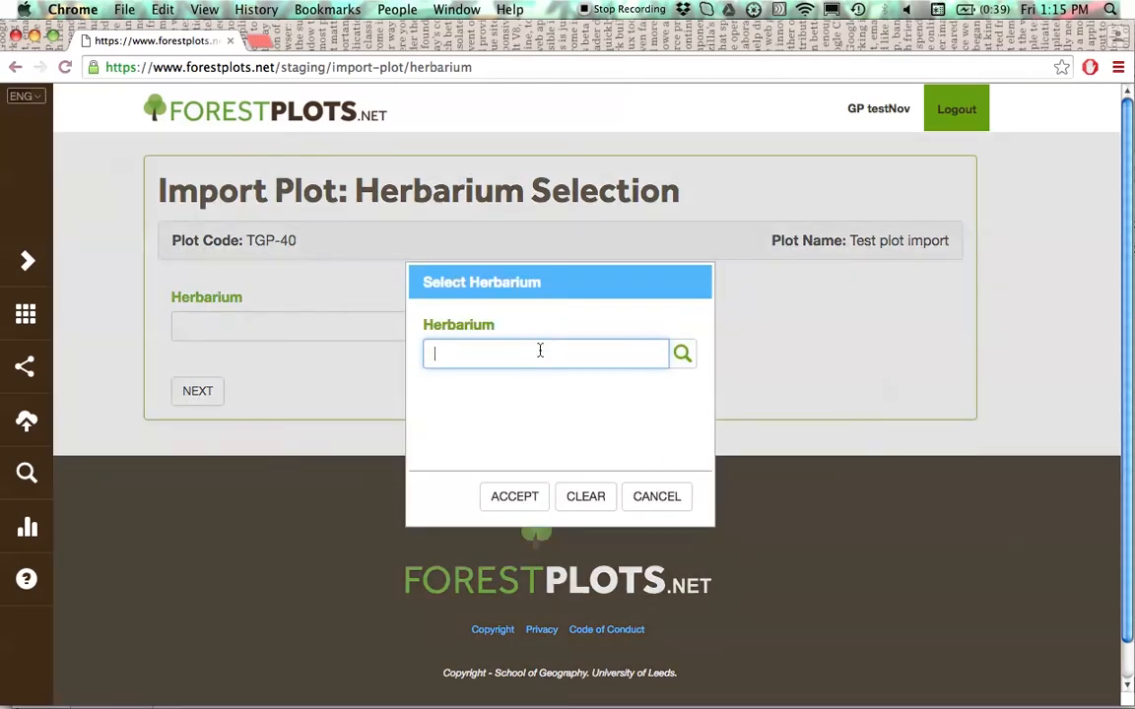
type("hoxa")
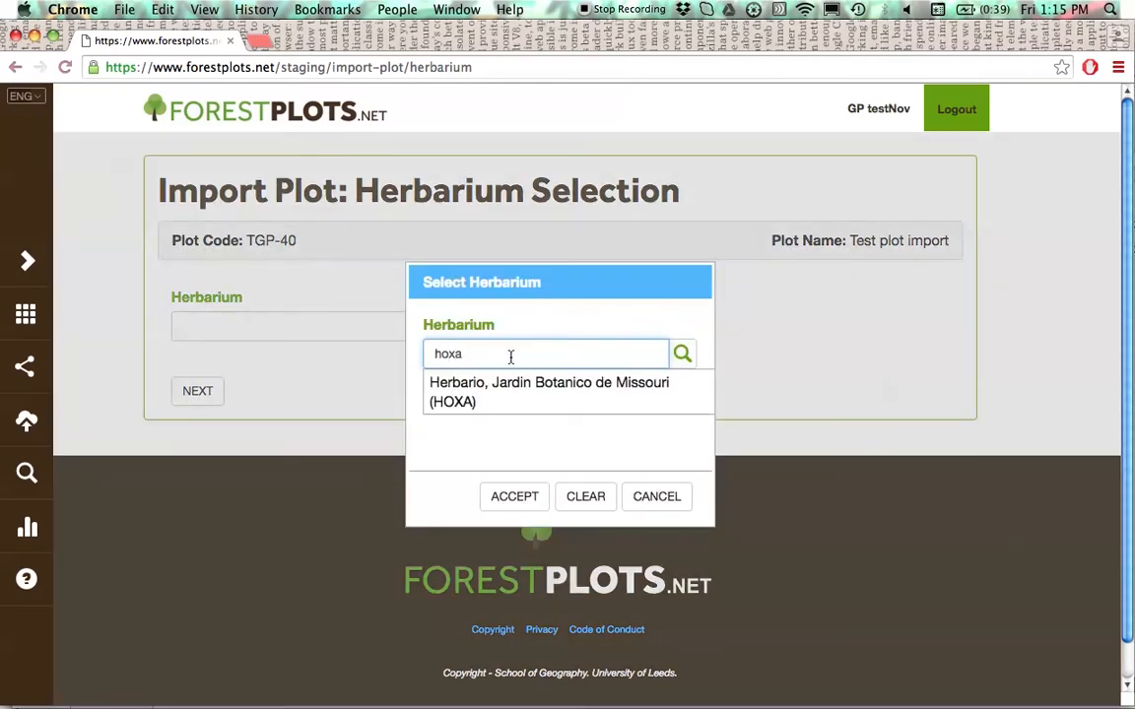
left_click(518, 382)
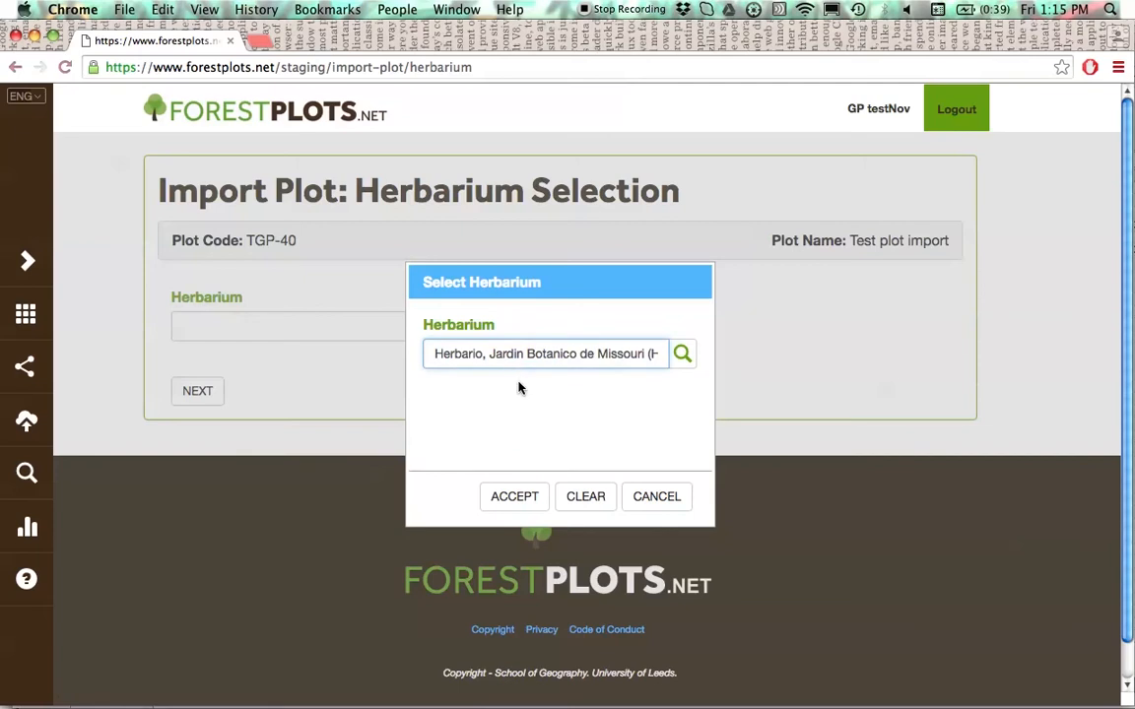
left_click(522, 501)
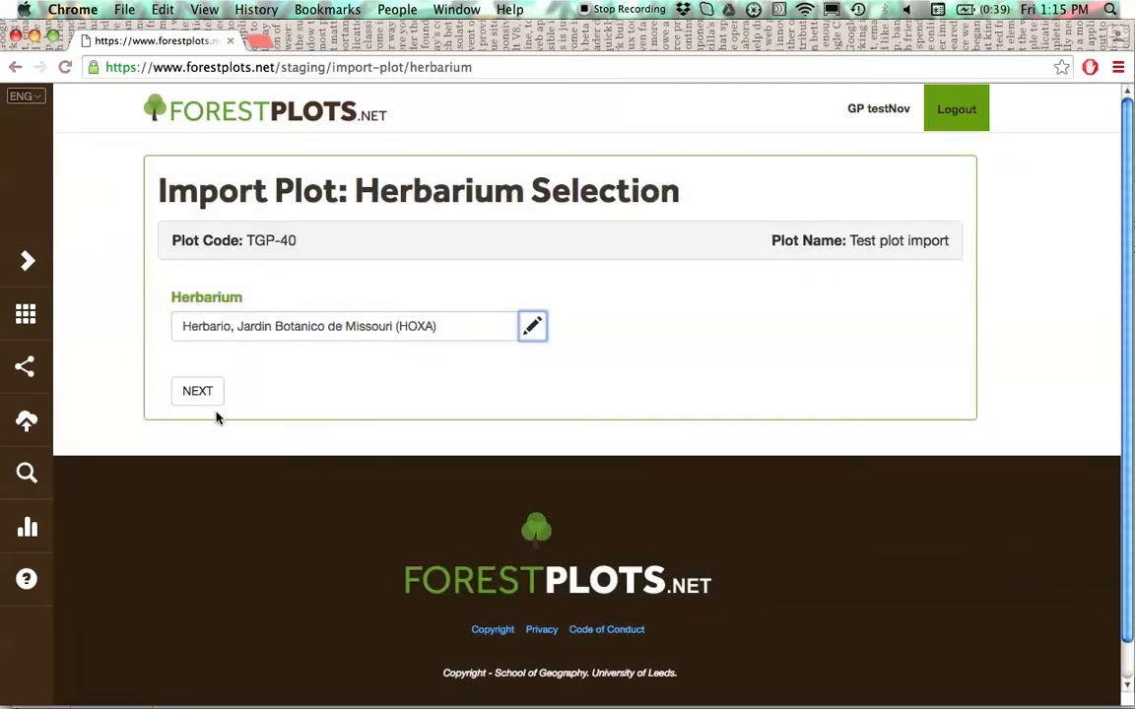
left_click(198, 393)
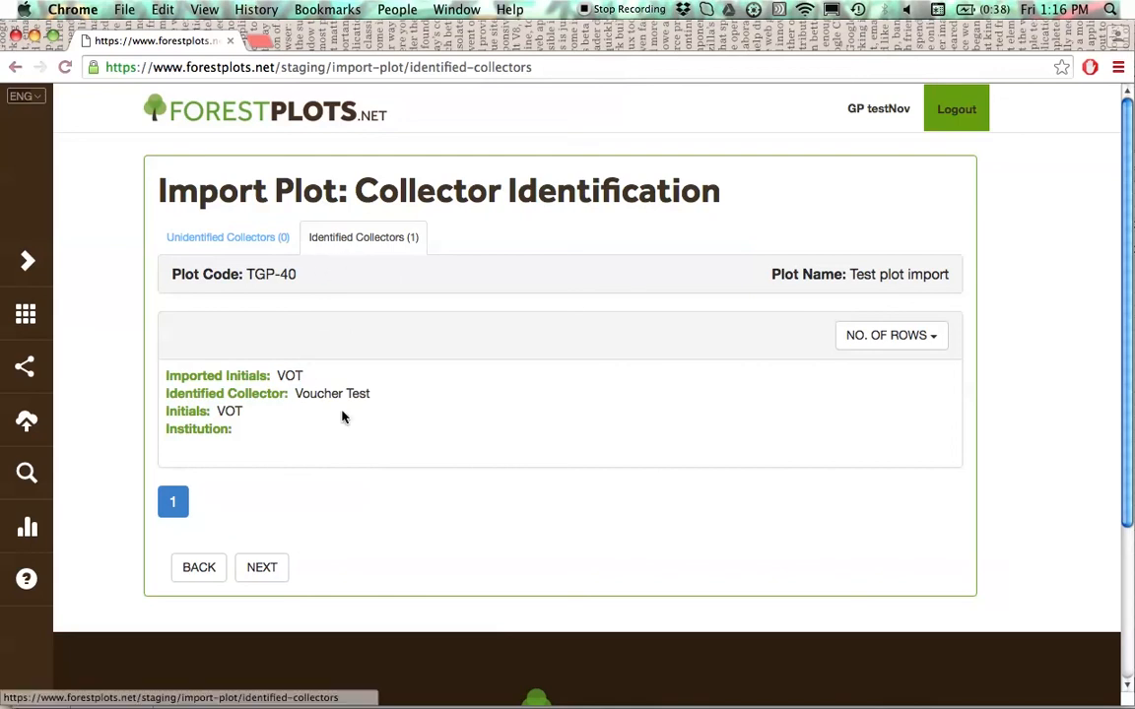
- Accept the identified collector, review the list of valid vouchers and continue to species identification
left_click(257, 576)
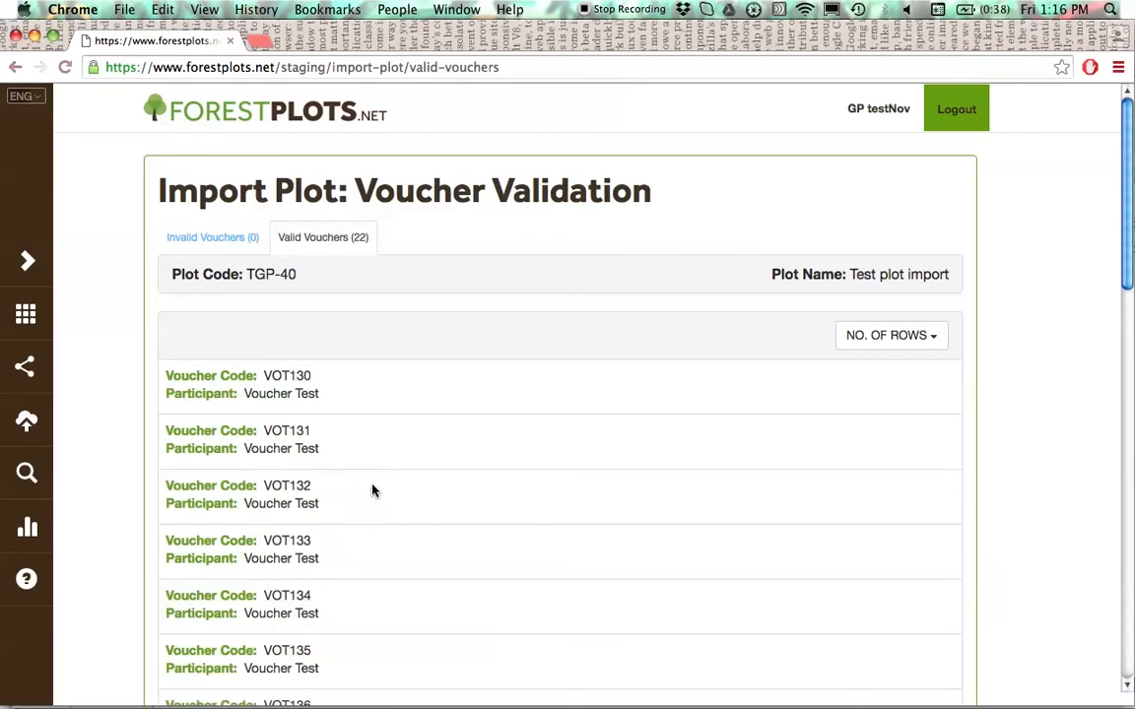
scroll(373, 489, "down", 3)
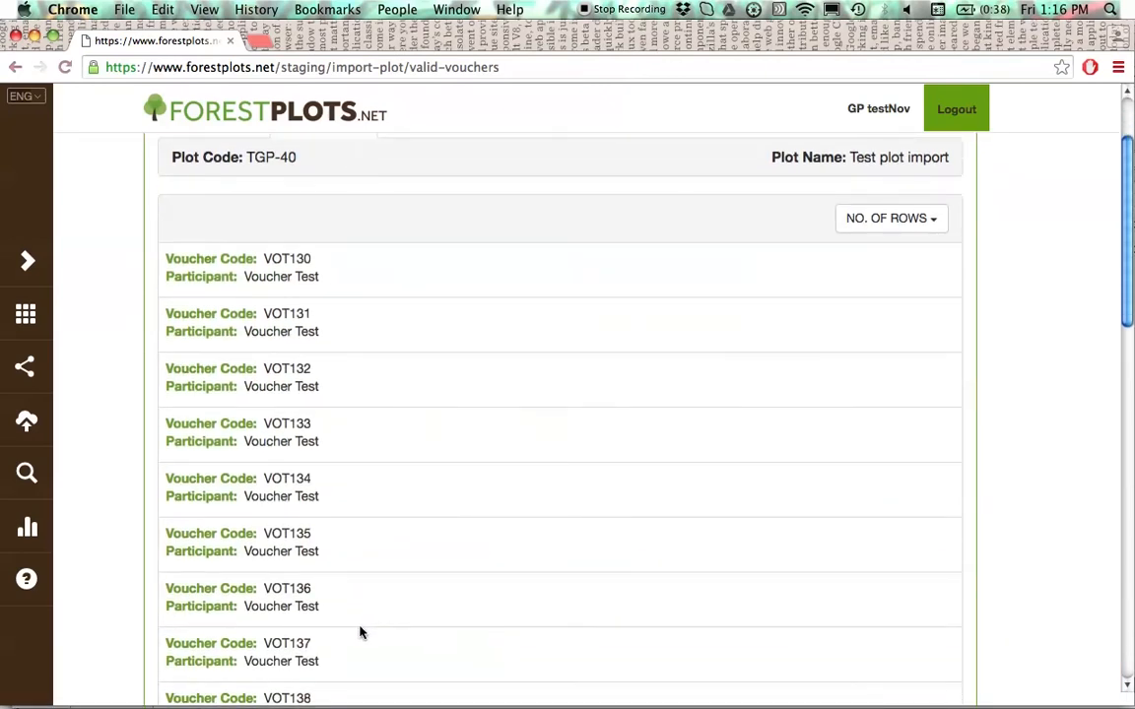
scroll(360, 629, "down", 20)
left_click(262, 495)
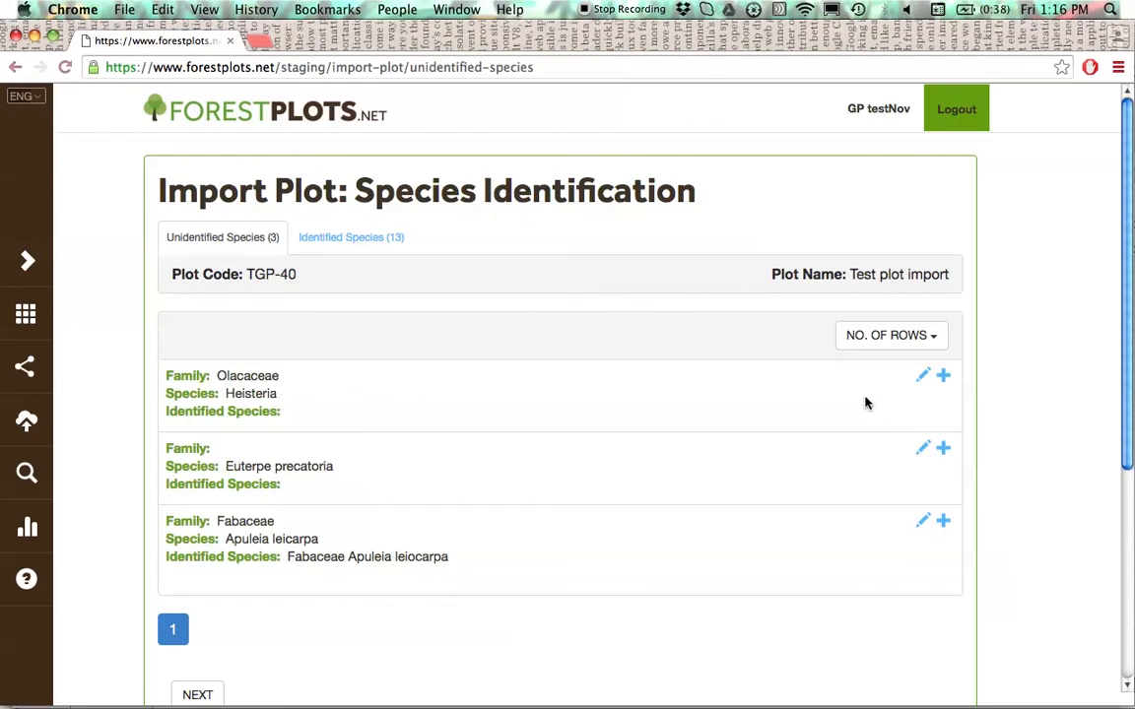
- Match the unidentified Olacaceae Heisteria entry to genus Heisteria, species Heisteria indet, and confirm it as identified
left_click(924, 381)
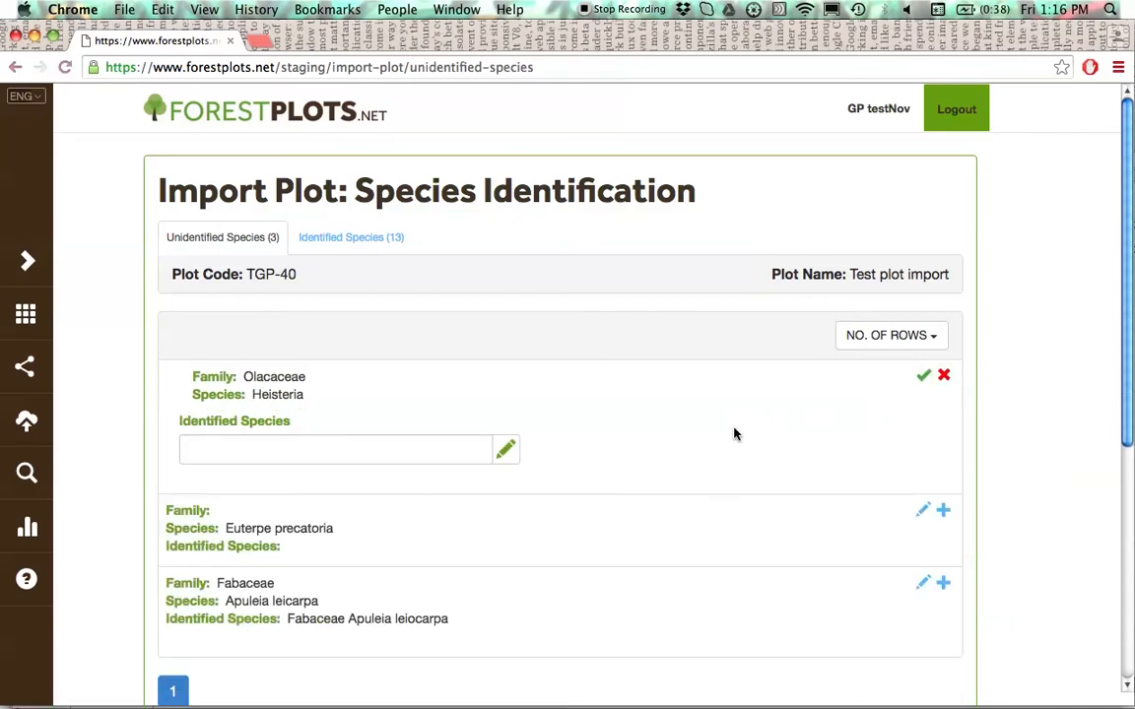
left_click(518, 460)
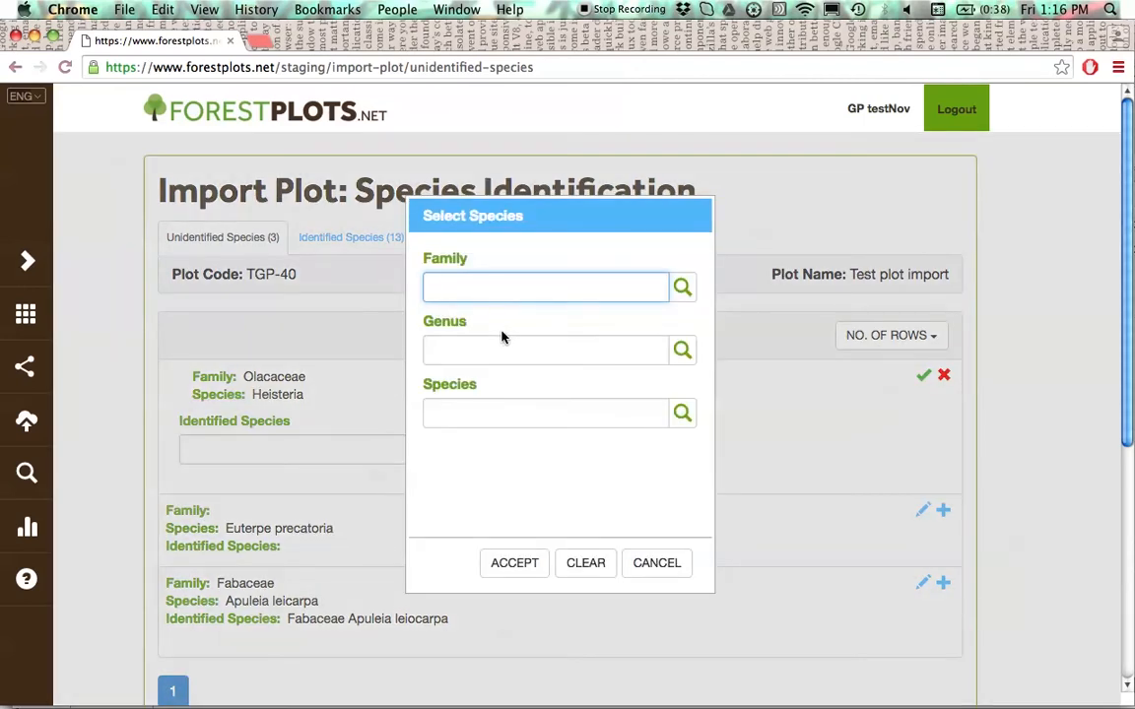
left_click(498, 345)
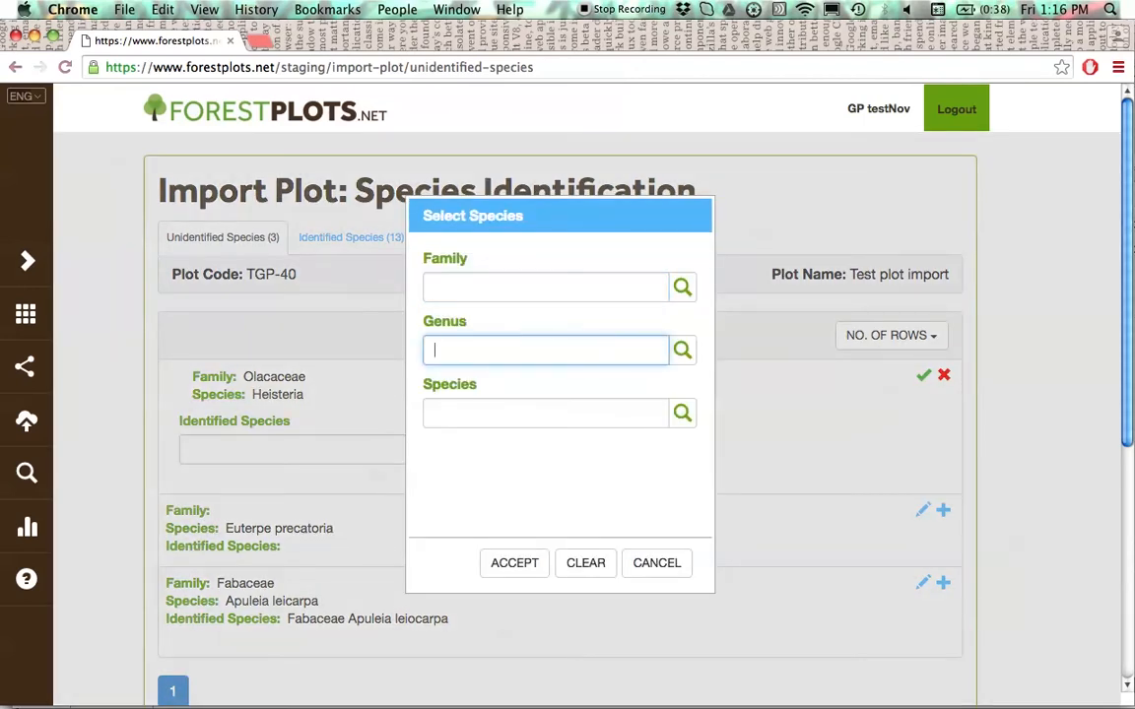
type("heister")
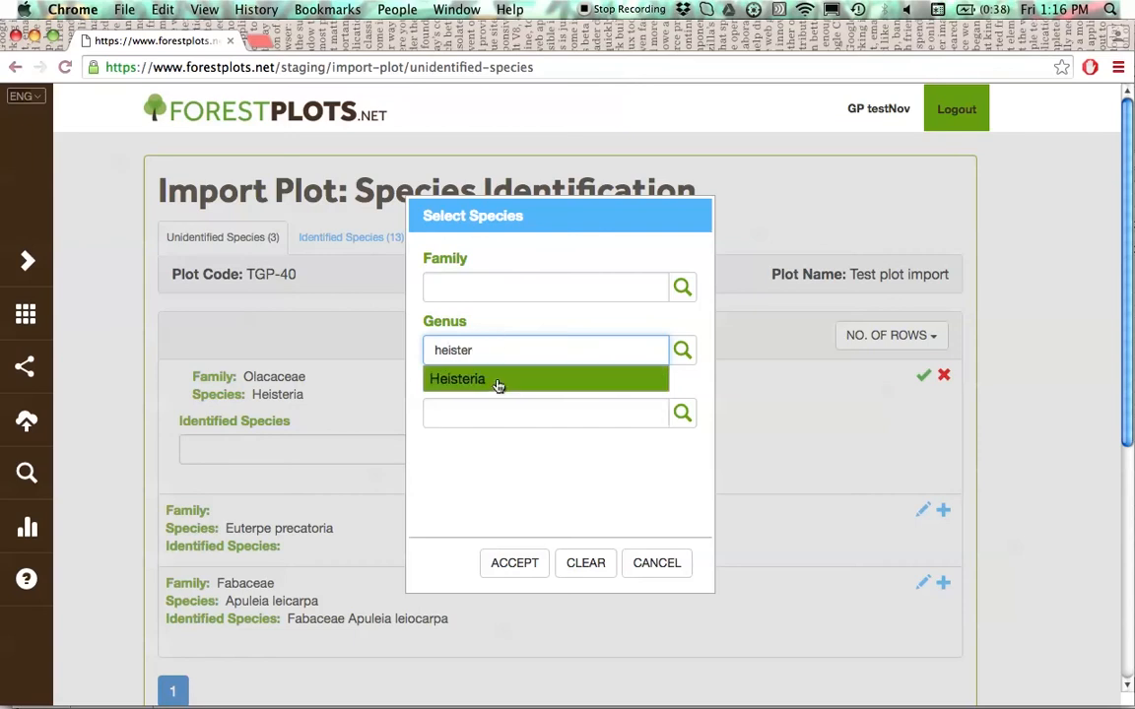
left_click(496, 386)
left_click(491, 417)
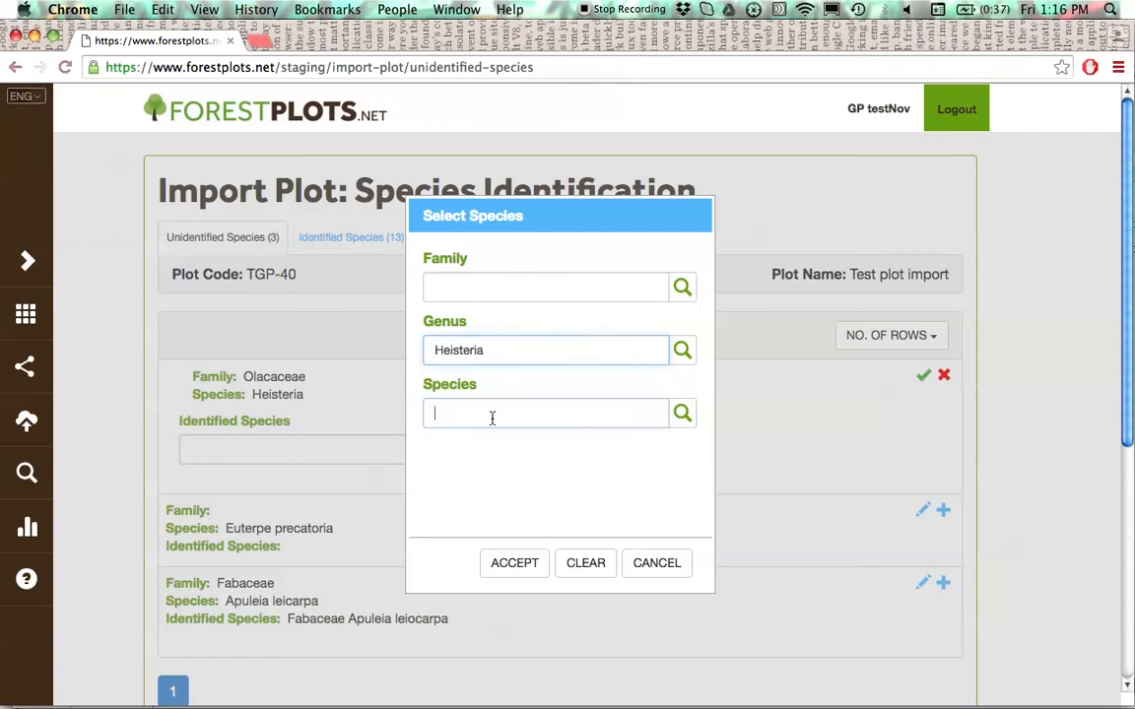
type("indet")
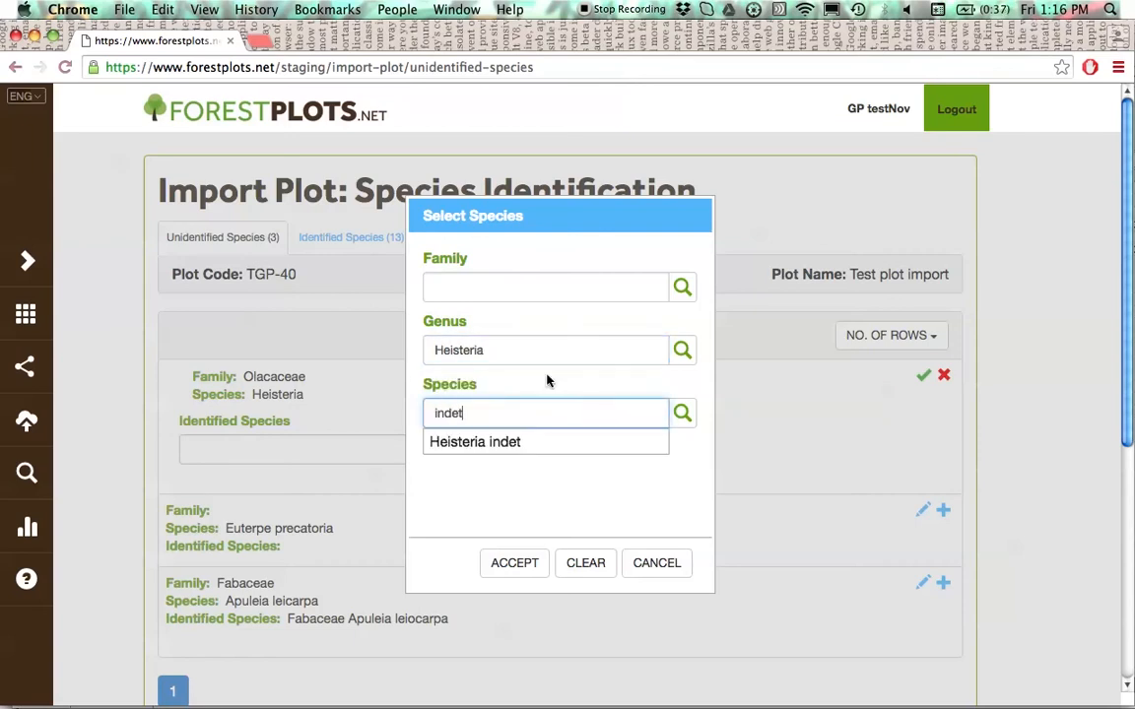
left_click(548, 442)
left_click(530, 566)
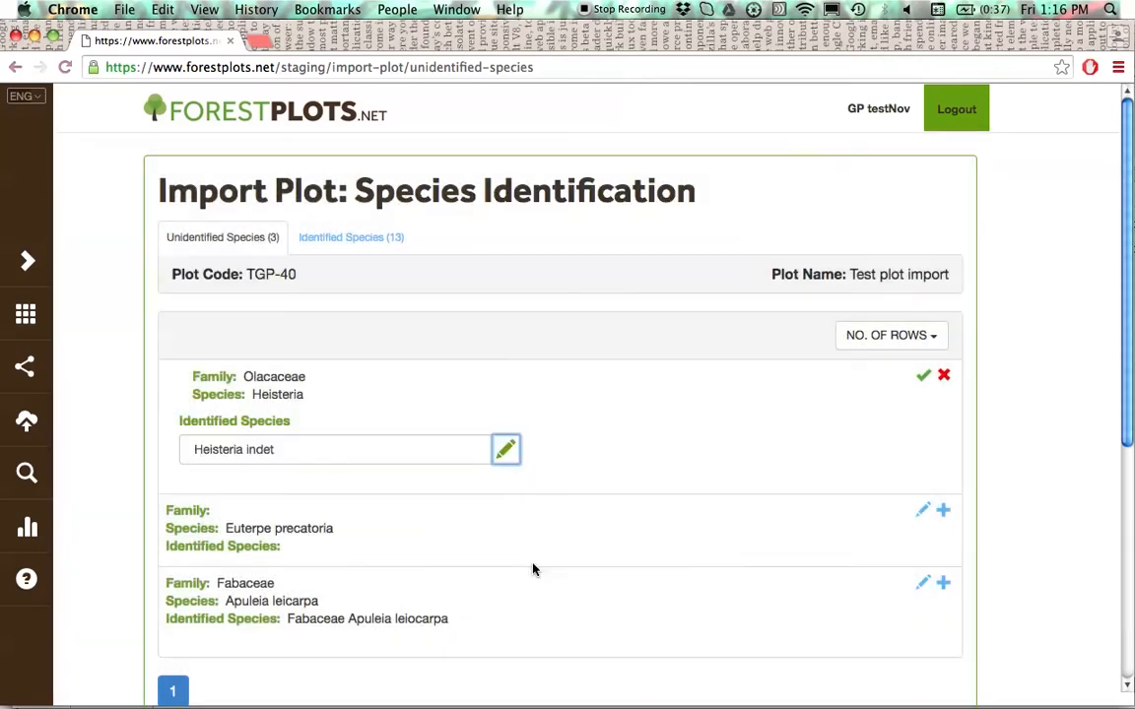
left_click(924, 377)
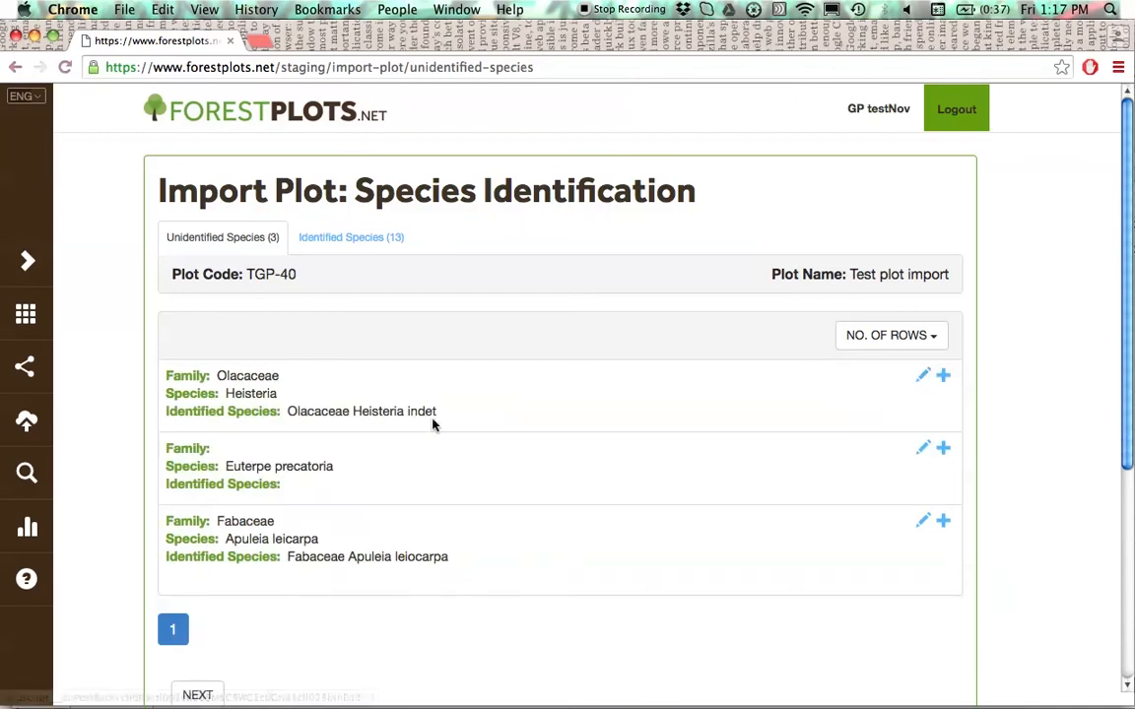
left_click(942, 378)
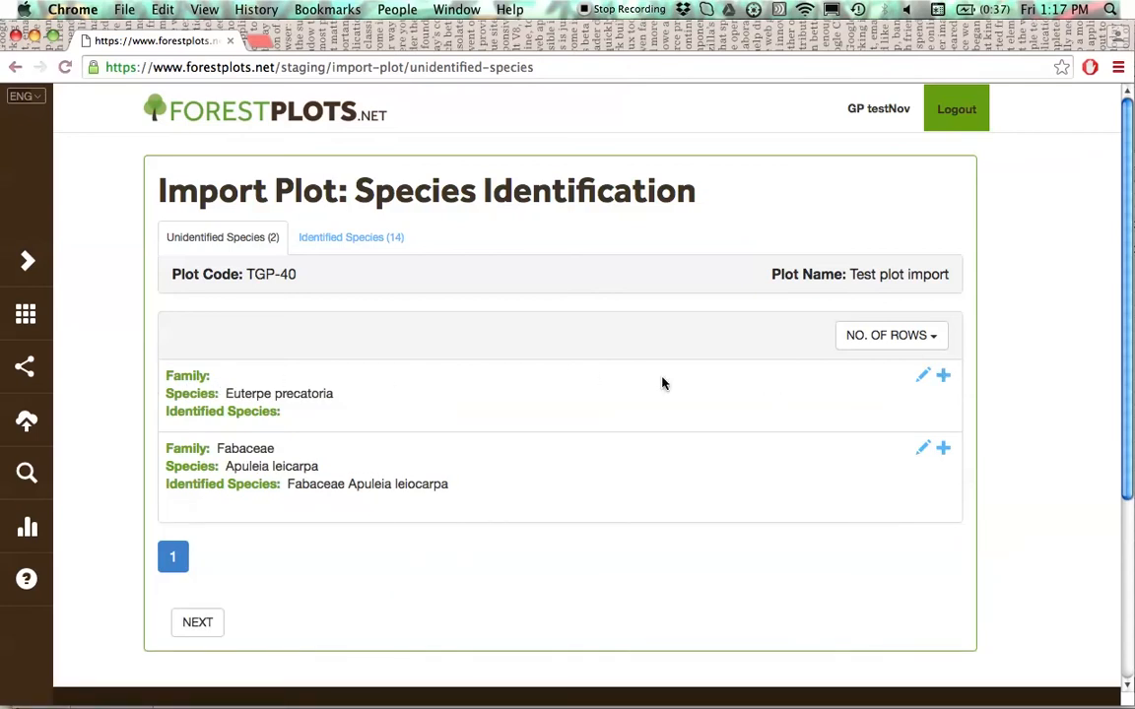
- Match the Euterpe precatoria entry without a family to genus Euterpe, species Euterpe precatoria, and confirm it as identified
left_click(924, 377)
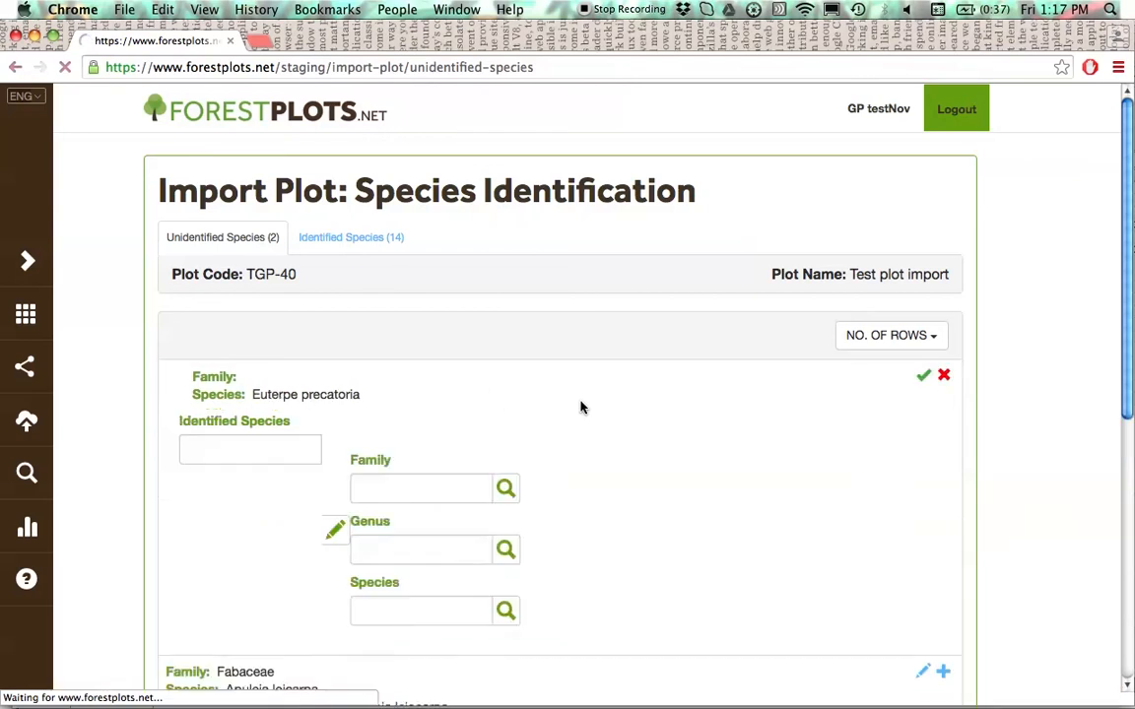
left_click(506, 453)
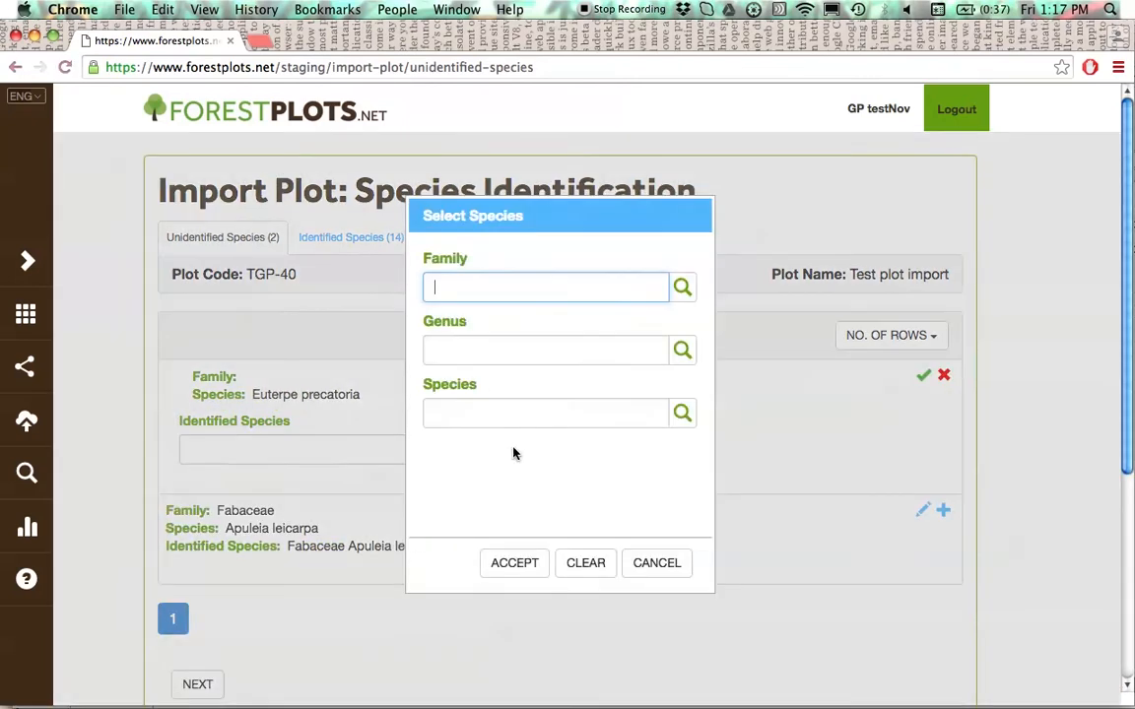
left_click(489, 350)
type("euter")
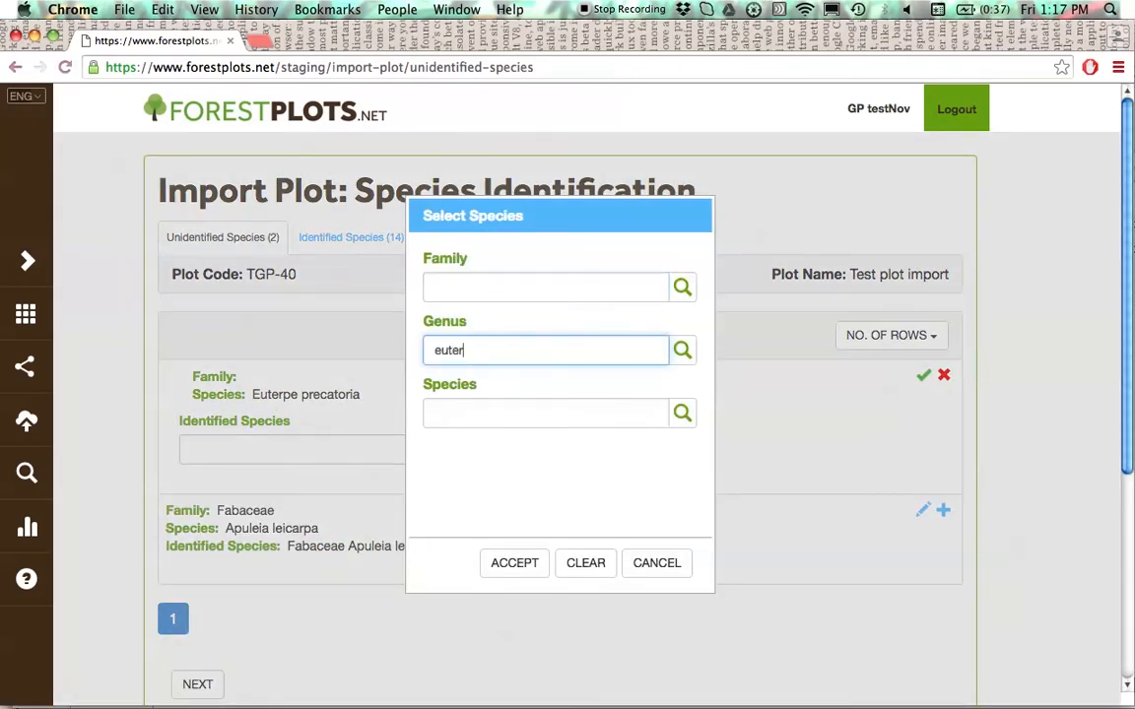
left_click(489, 379)
left_click(490, 421)
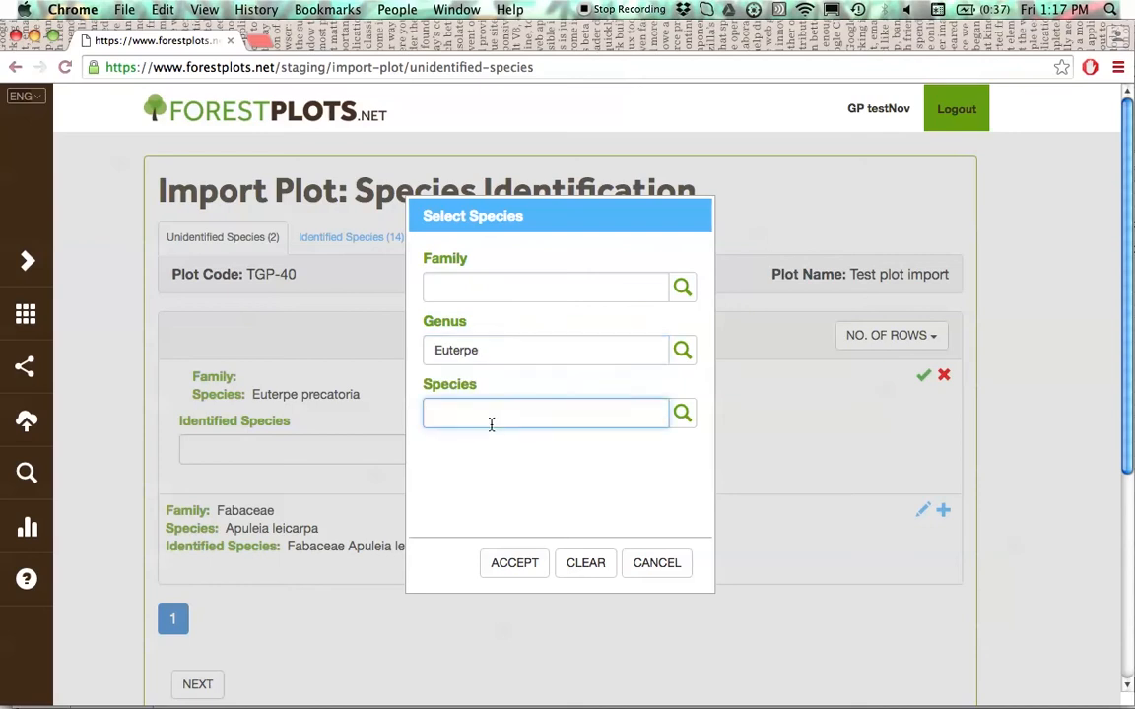
type("prec")
left_click(489, 440)
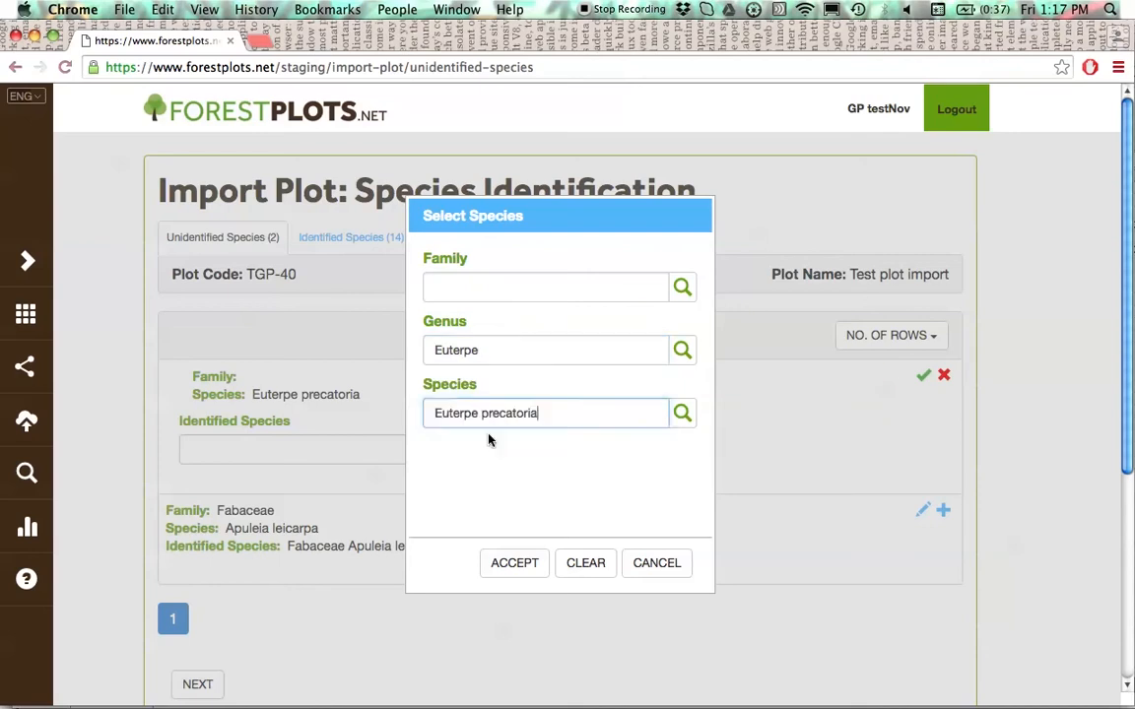
left_click(509, 564)
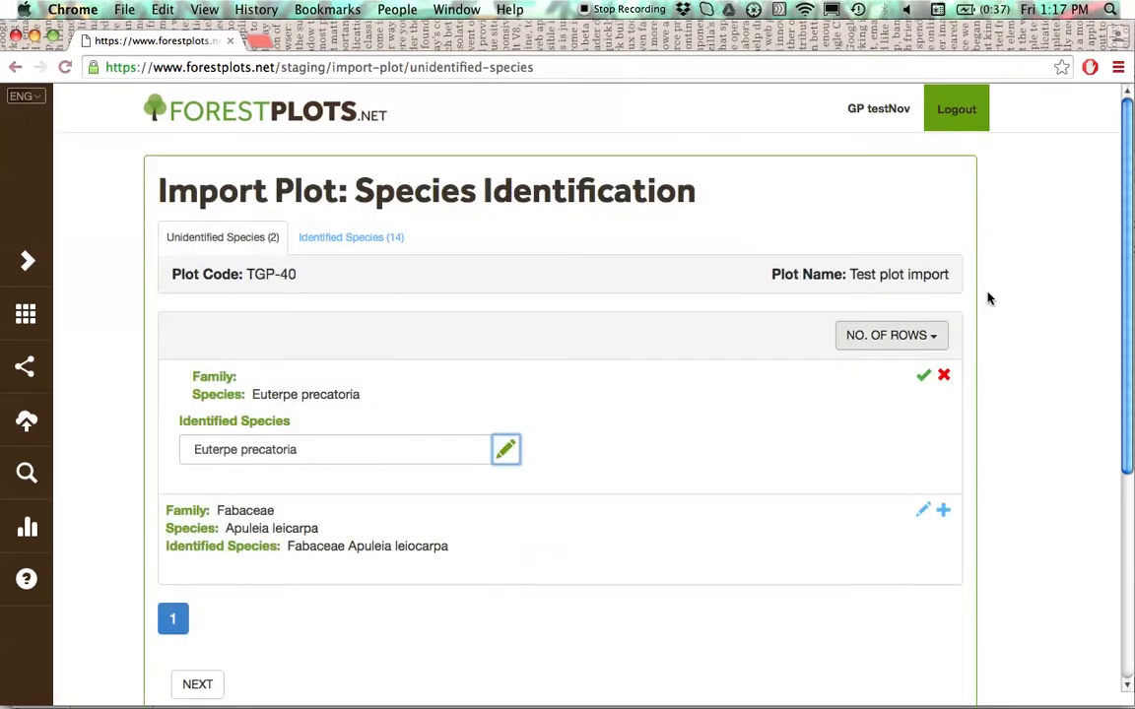
left_click(925, 381)
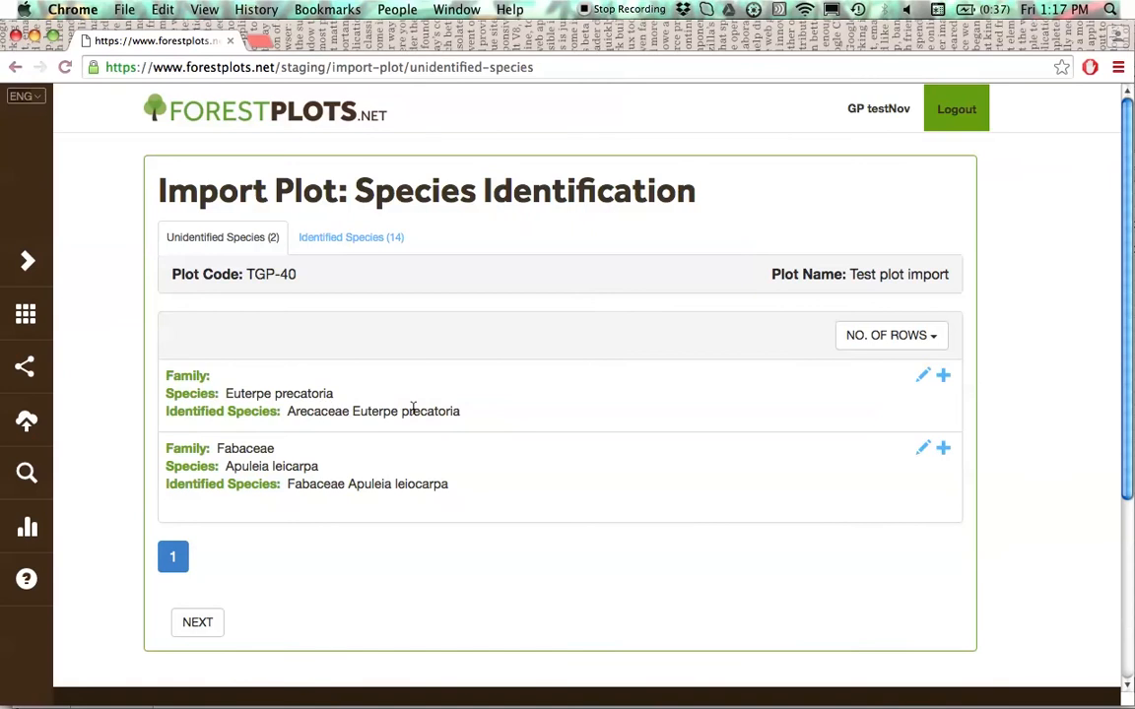
left_click(945, 383)
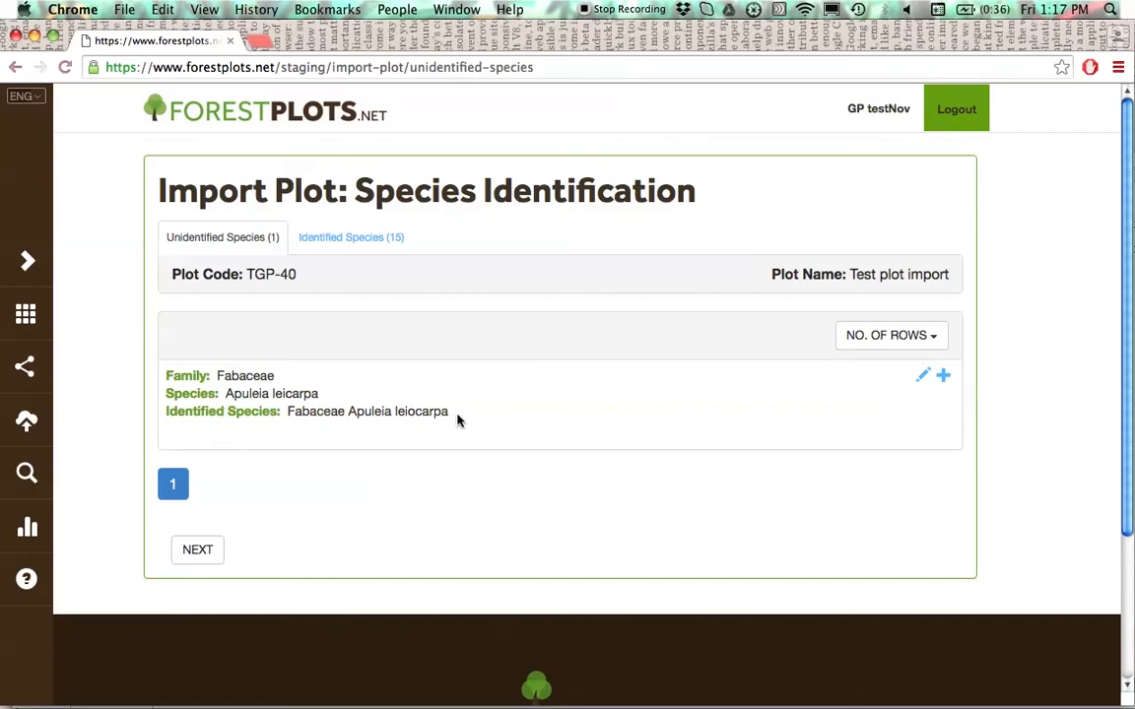
- Confirm the suggested Fabaceae Apuleia leiocarpa match for Apuleia leicarpa and continue to tree identification
left_click(943, 379)
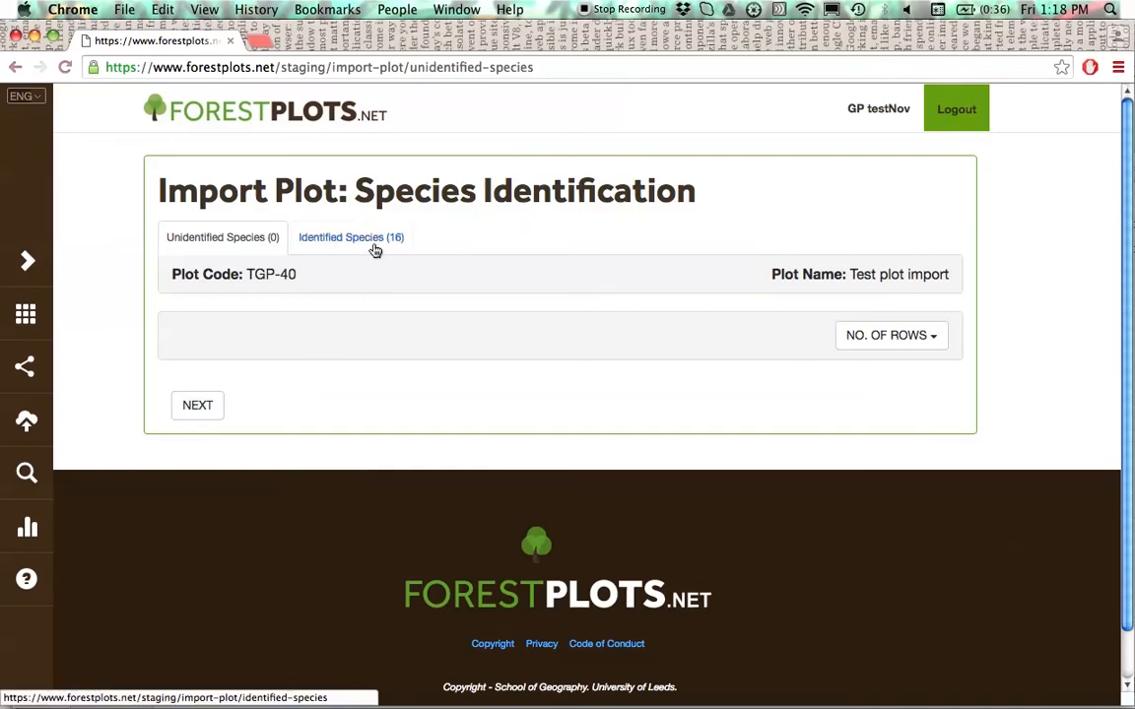
left_click(206, 407)
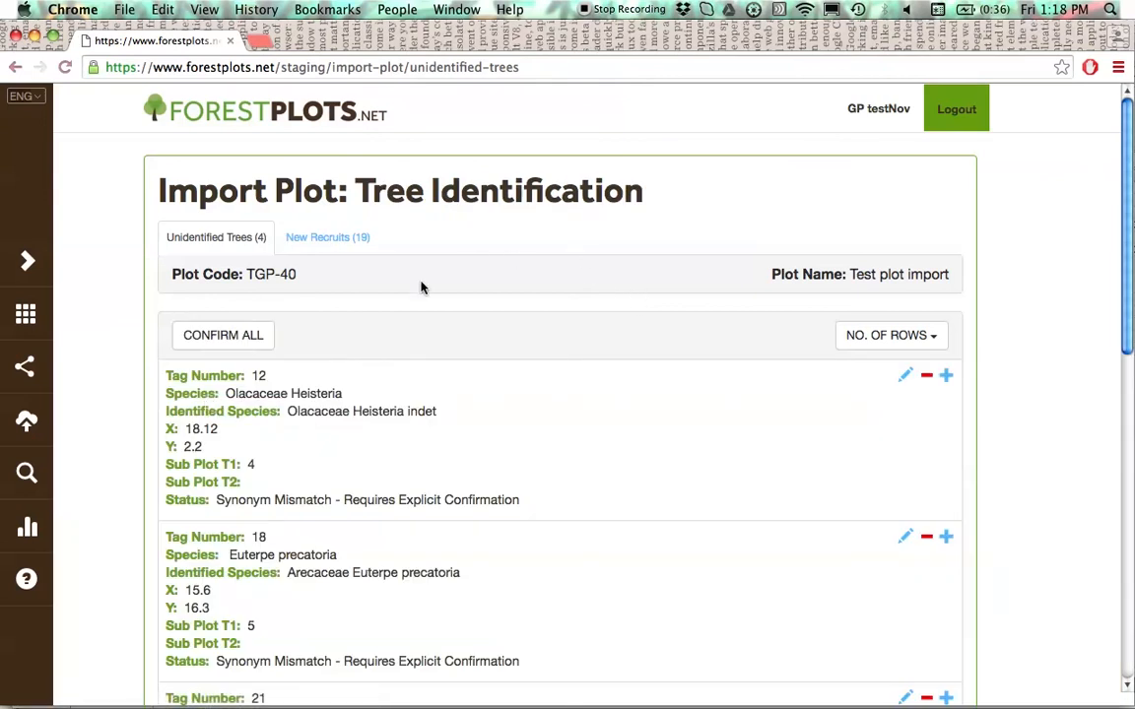
- Review the unidentified trees and explicitly confirm those with tag numbers 12, 18 and 21 as new recruits
scroll(739, 445, "down", 1)
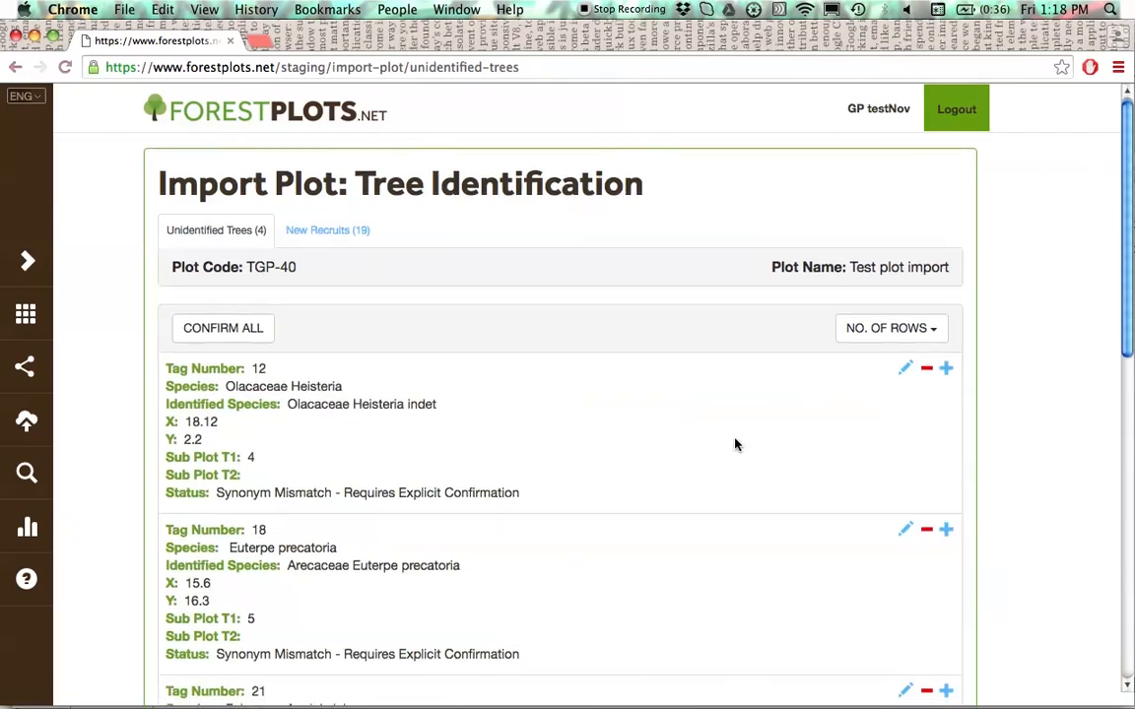
scroll(575, 444, "down", 5)
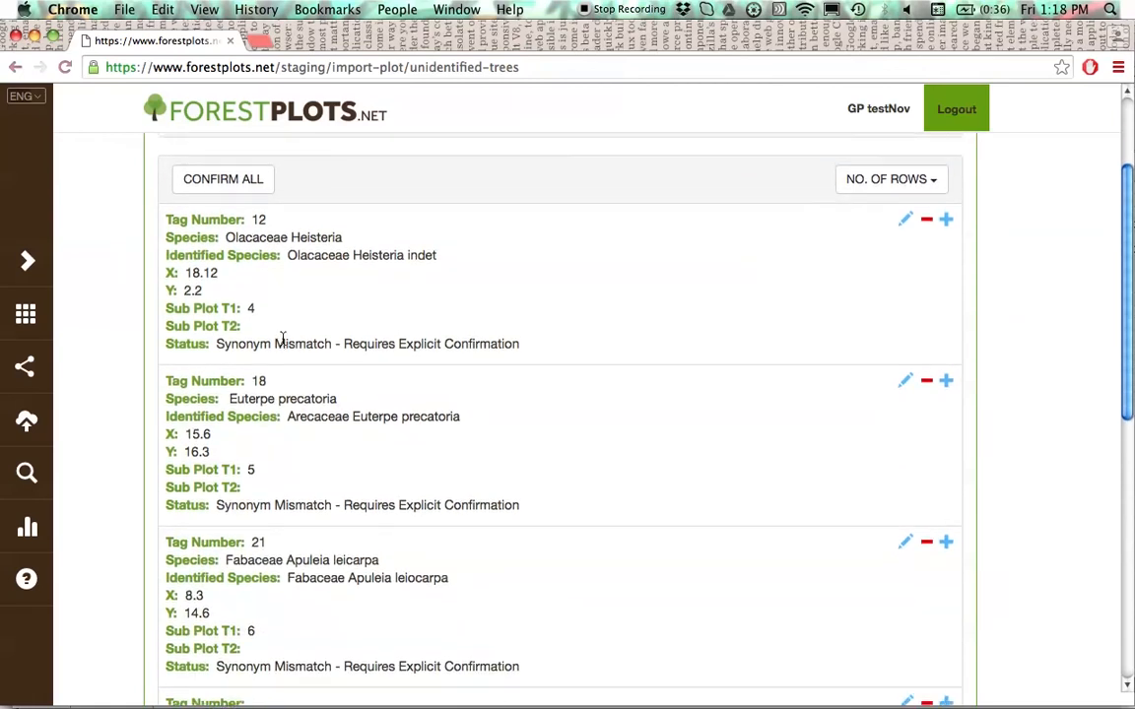
scroll(282, 339, "up", 1)
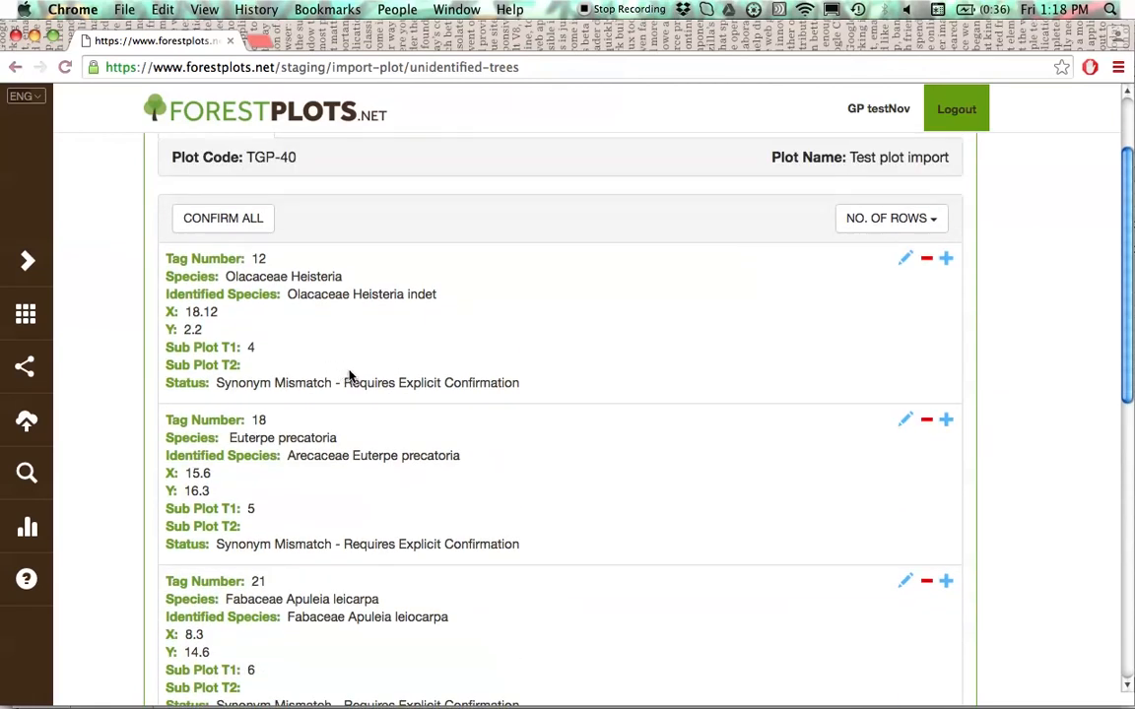
scroll(341, 372, "up", 2)
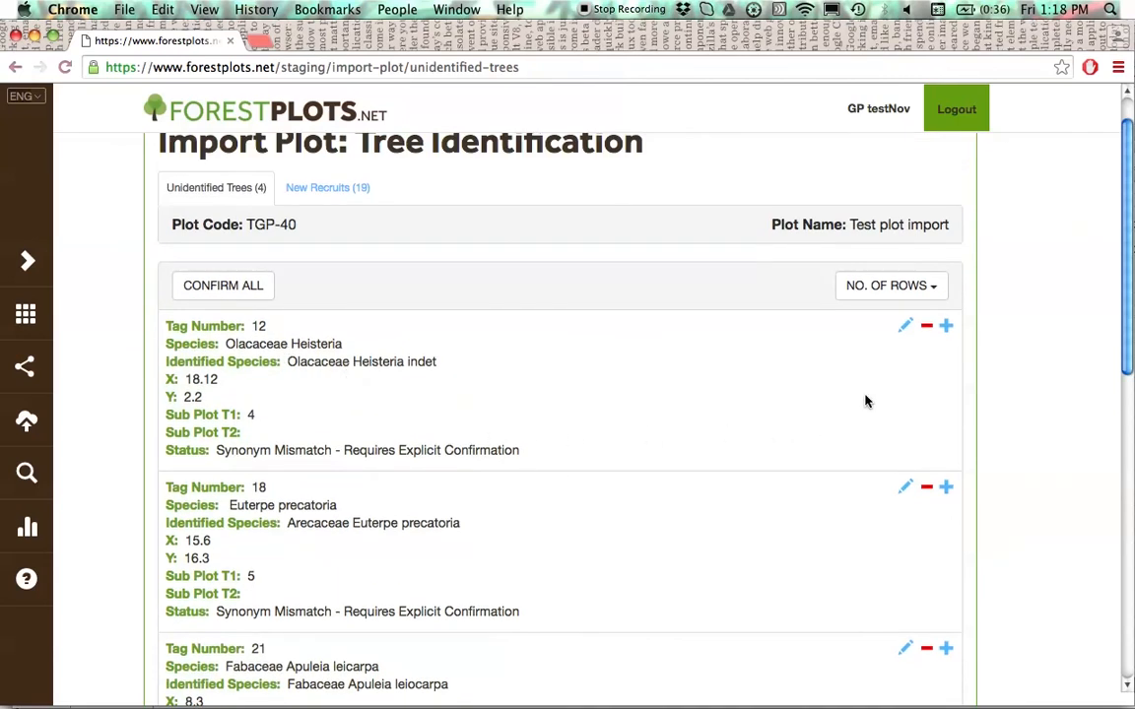
left_click(946, 330)
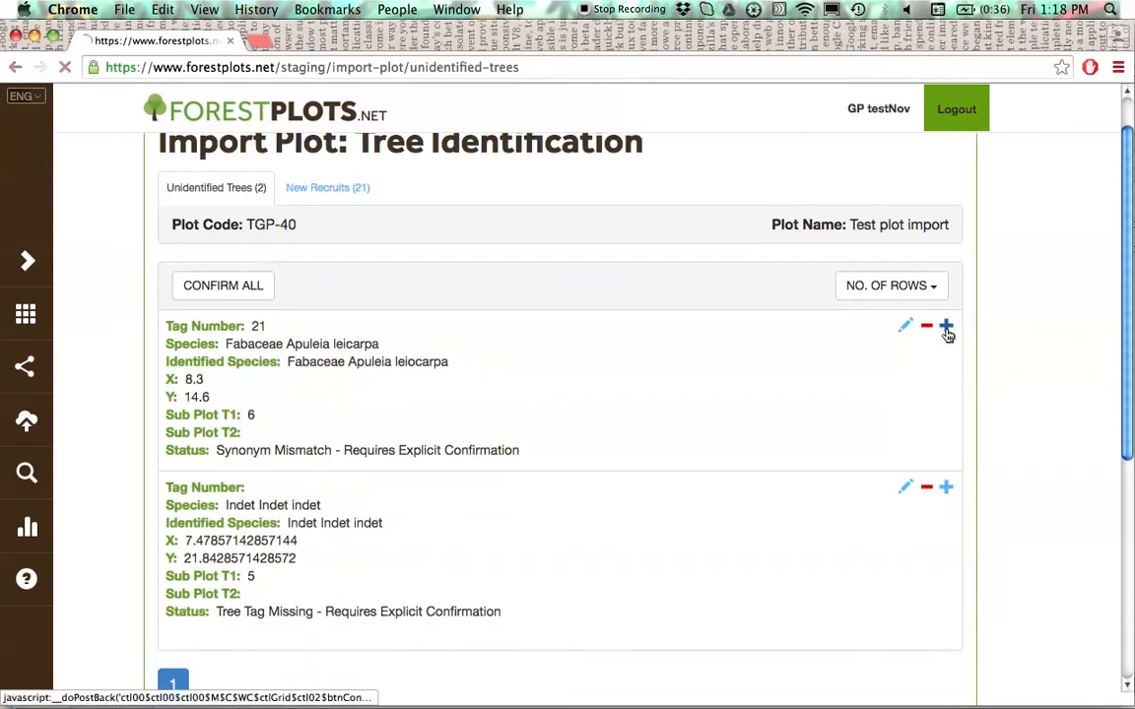
left_click(946, 329)
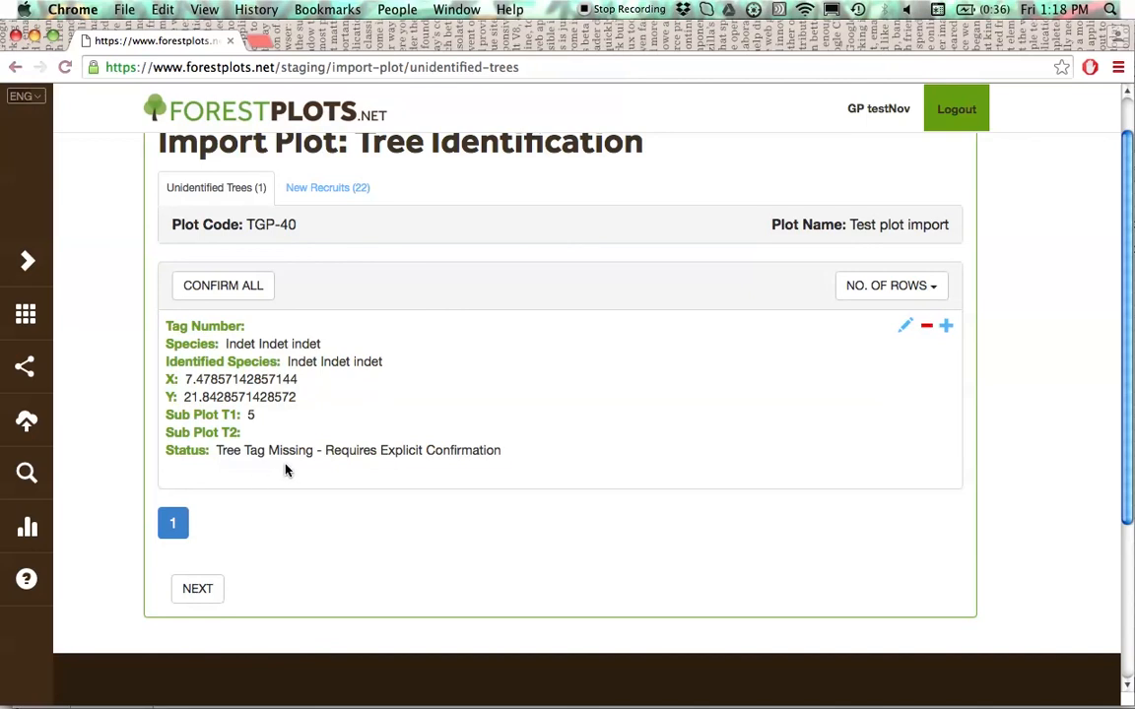
- Give the Indet indet tree with the missing tag the tag number 27, save it and confirm it as a new recruit
scroll(472, 471, "up", 2)
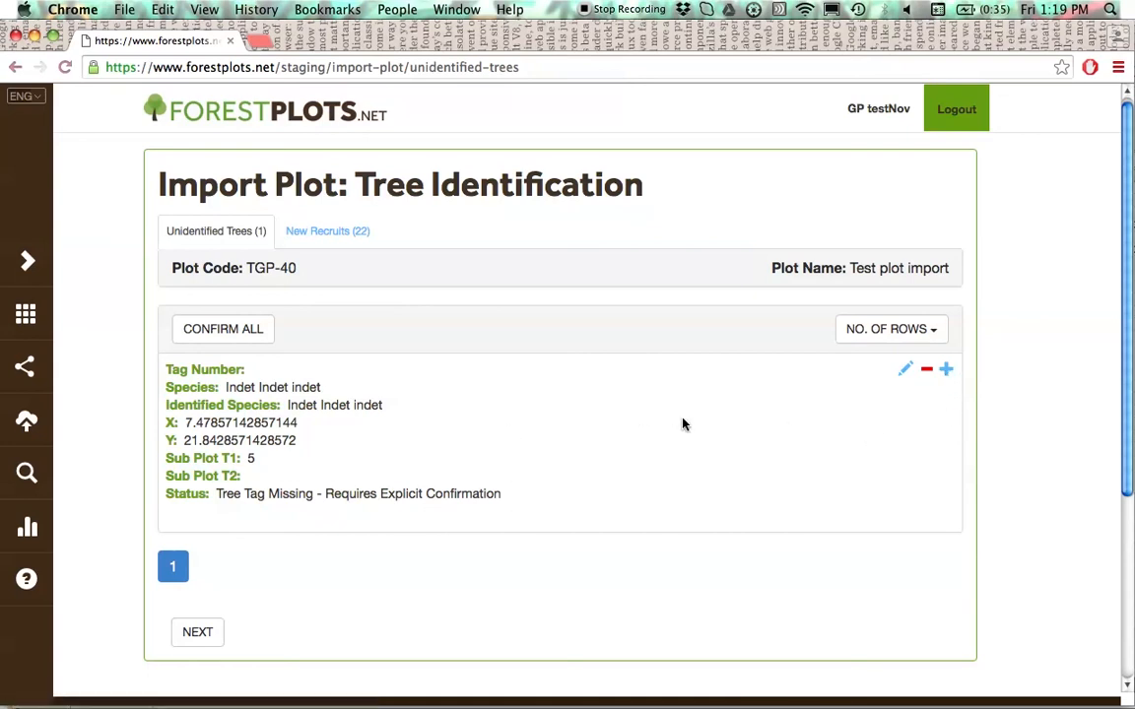
left_click(905, 374)
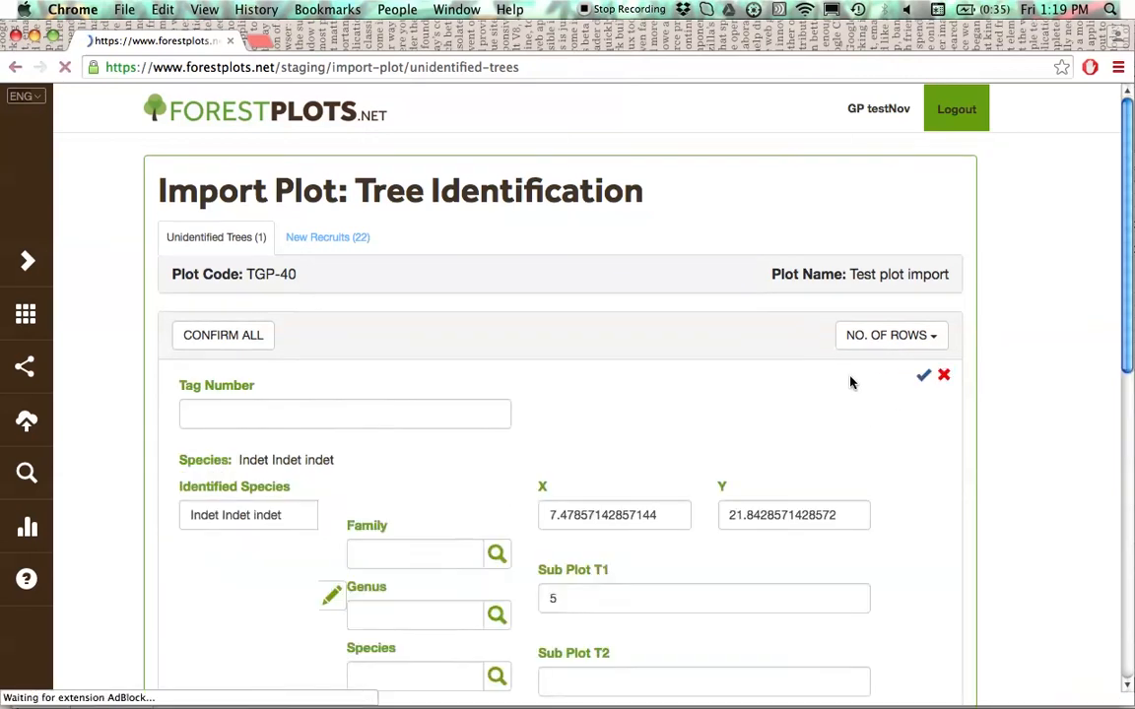
left_click(357, 411)
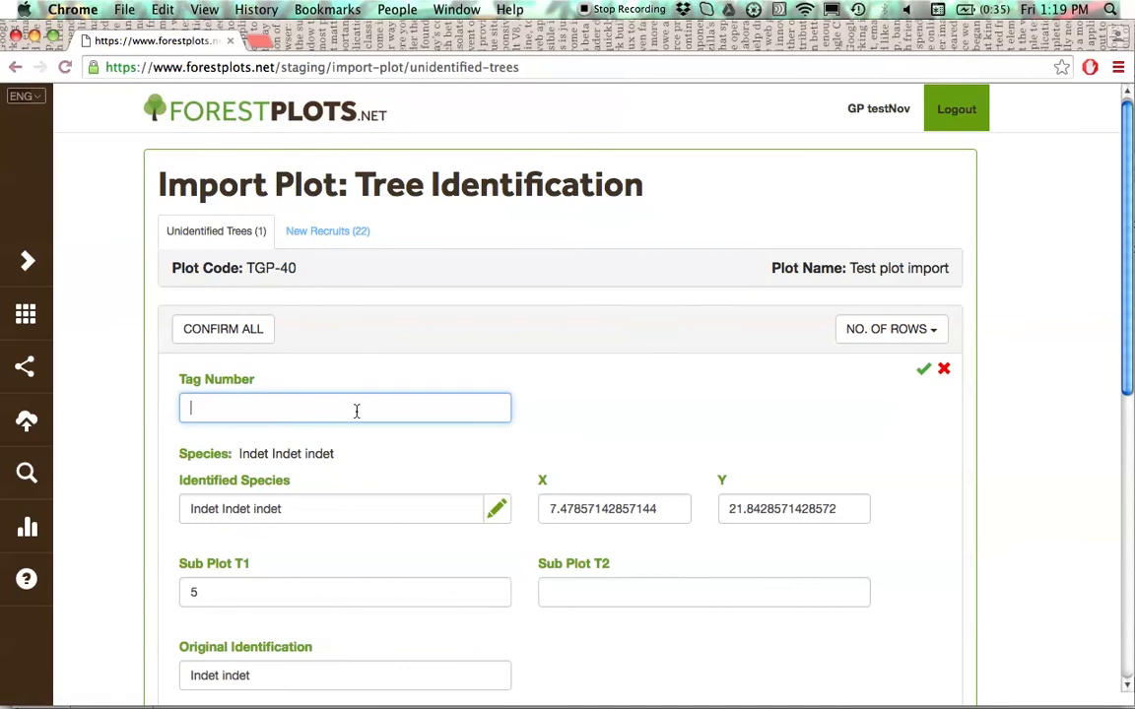
type("27")
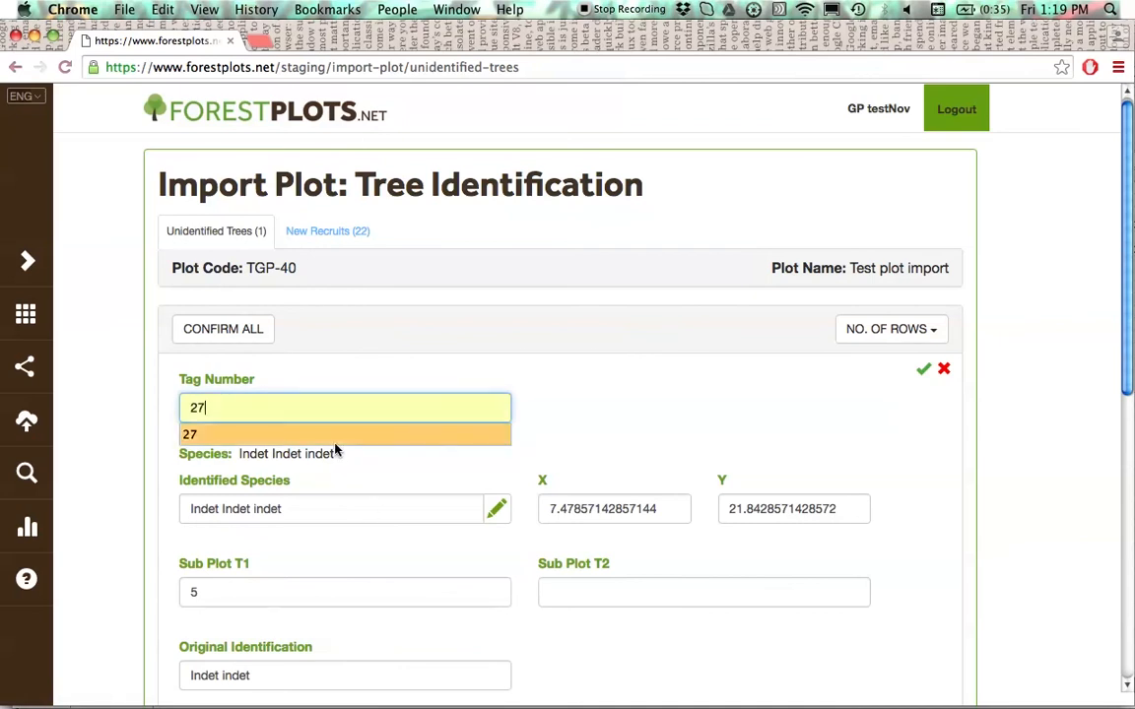
left_click(336, 435)
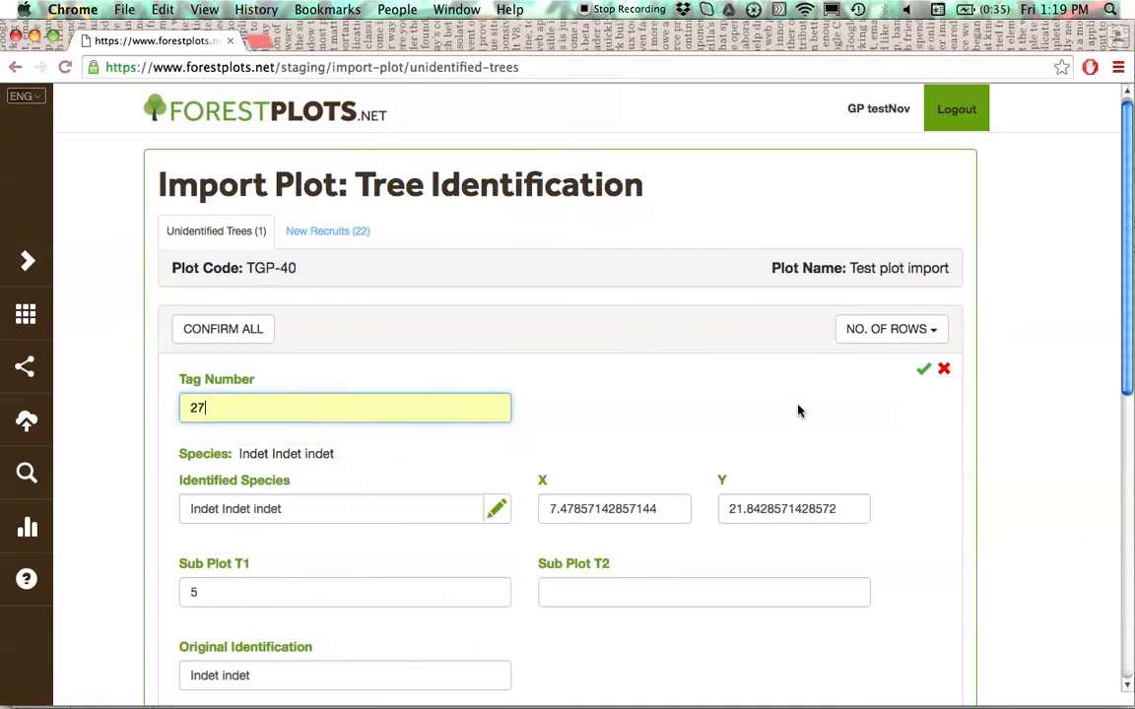
left_click(922, 370)
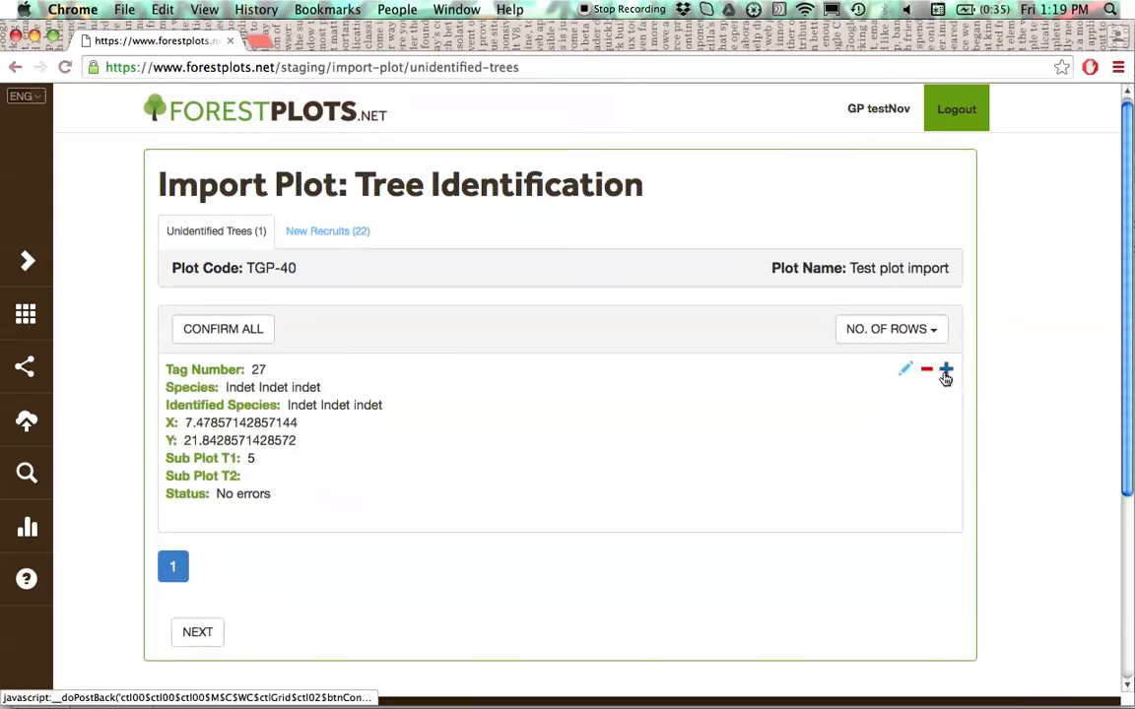
left_click(945, 373)
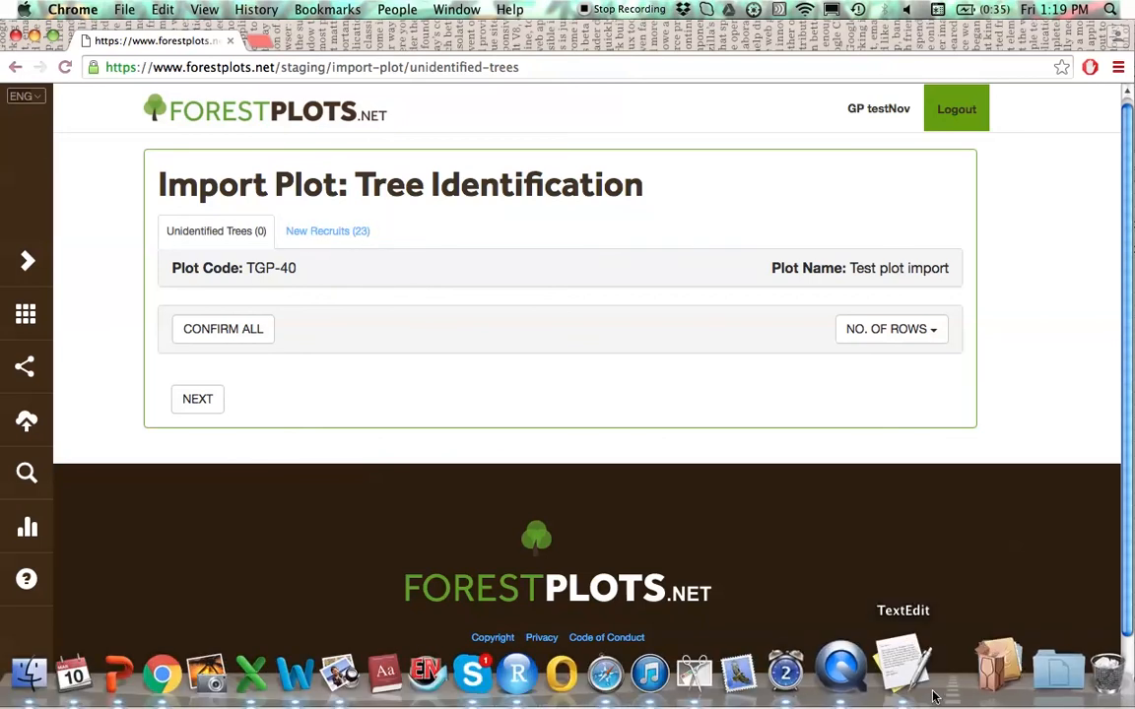
- Check the tree count in the TextEdit note and continue the import to record data validation
left_click(847, 692)
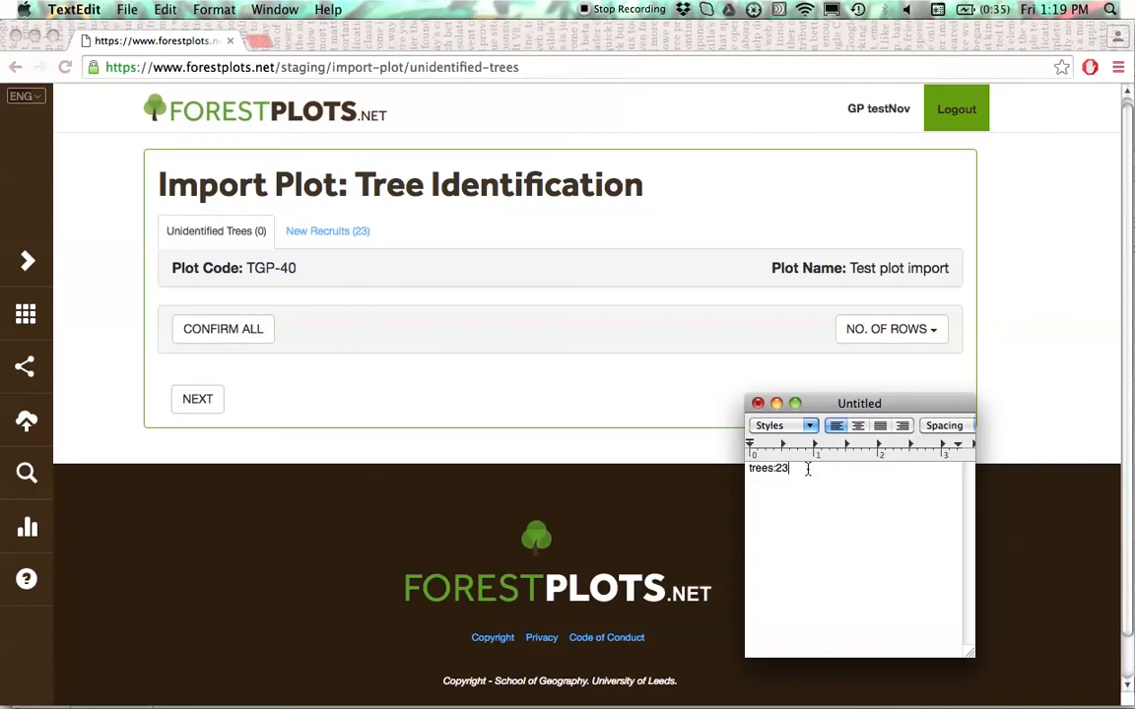
left_click(197, 400)
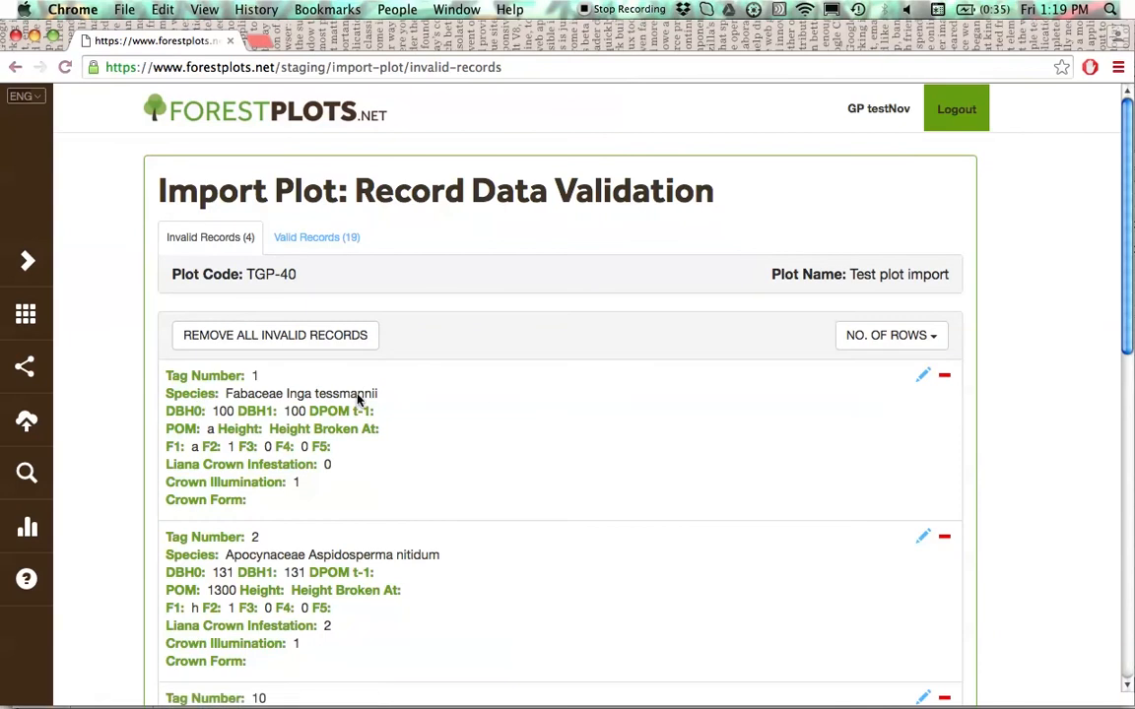
scroll(621, 418, "down", 3)
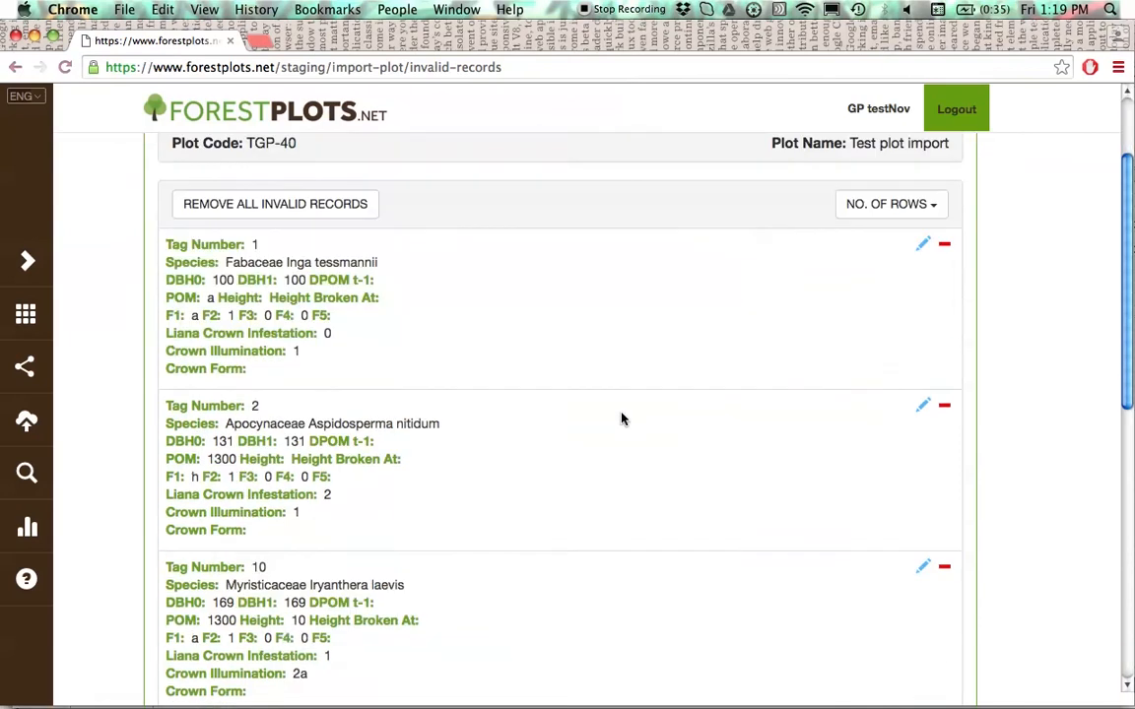
scroll(600, 411, "up", 1)
scroll(419, 271, "up", 1)
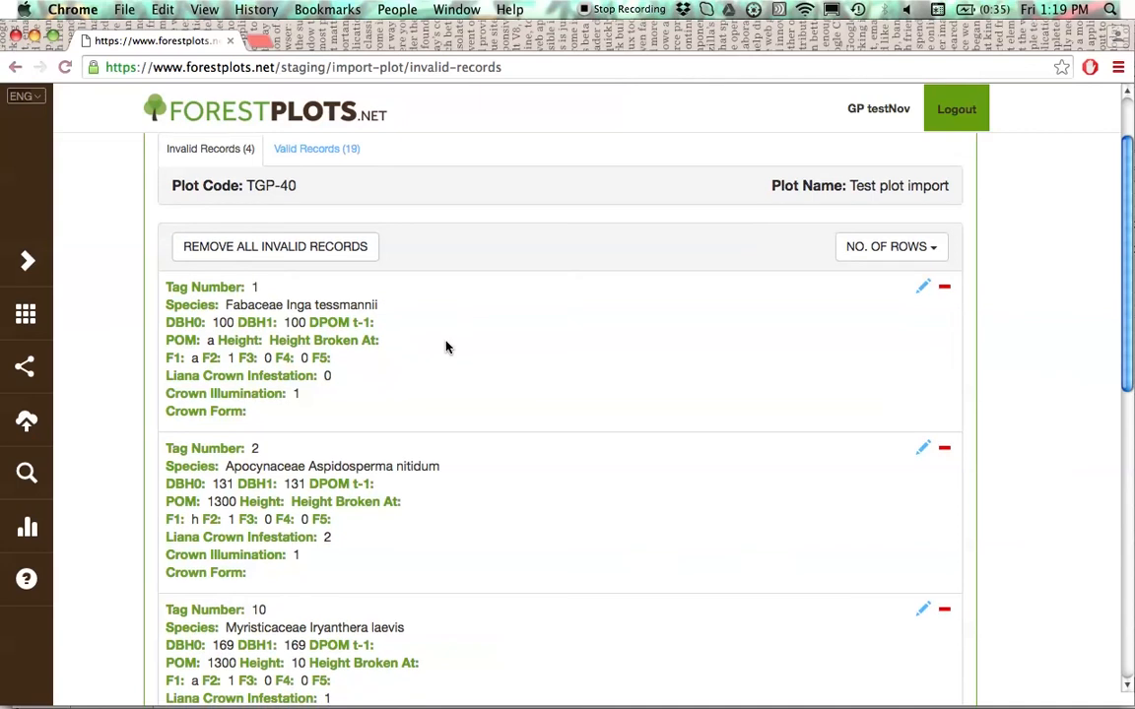
scroll(443, 345, "up", 3)
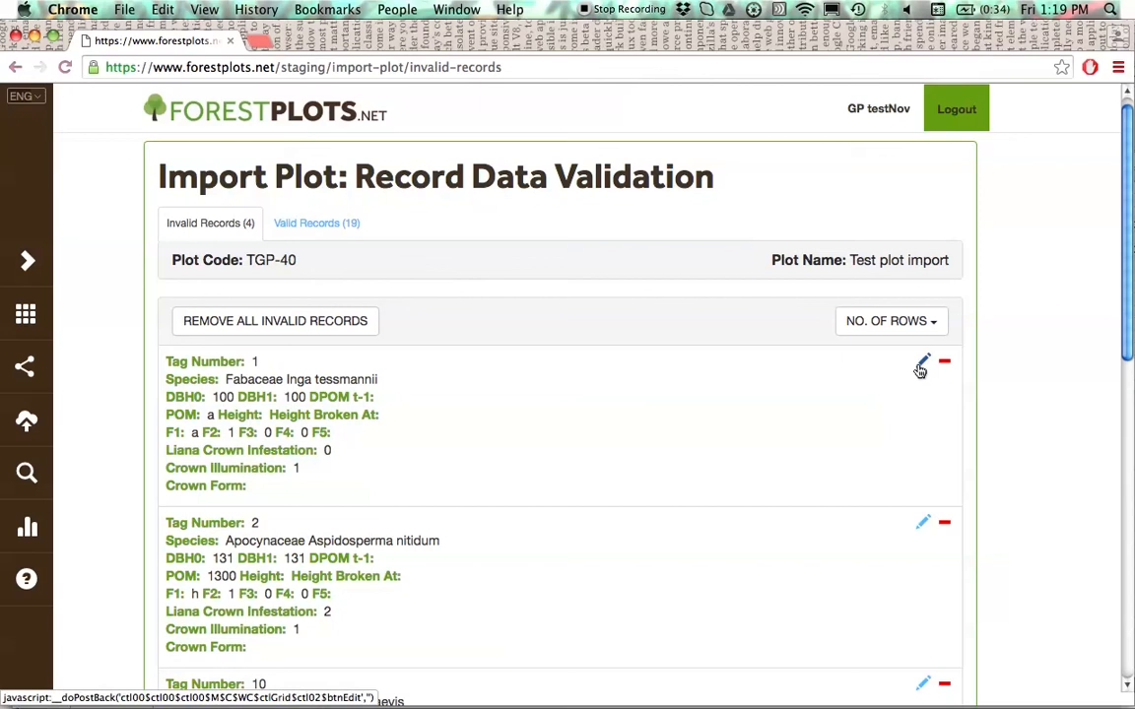
- Open the invalid tag 1 Inga tessmannii record for editing and submit it unchanged to find the faulty field
left_click(920, 366)
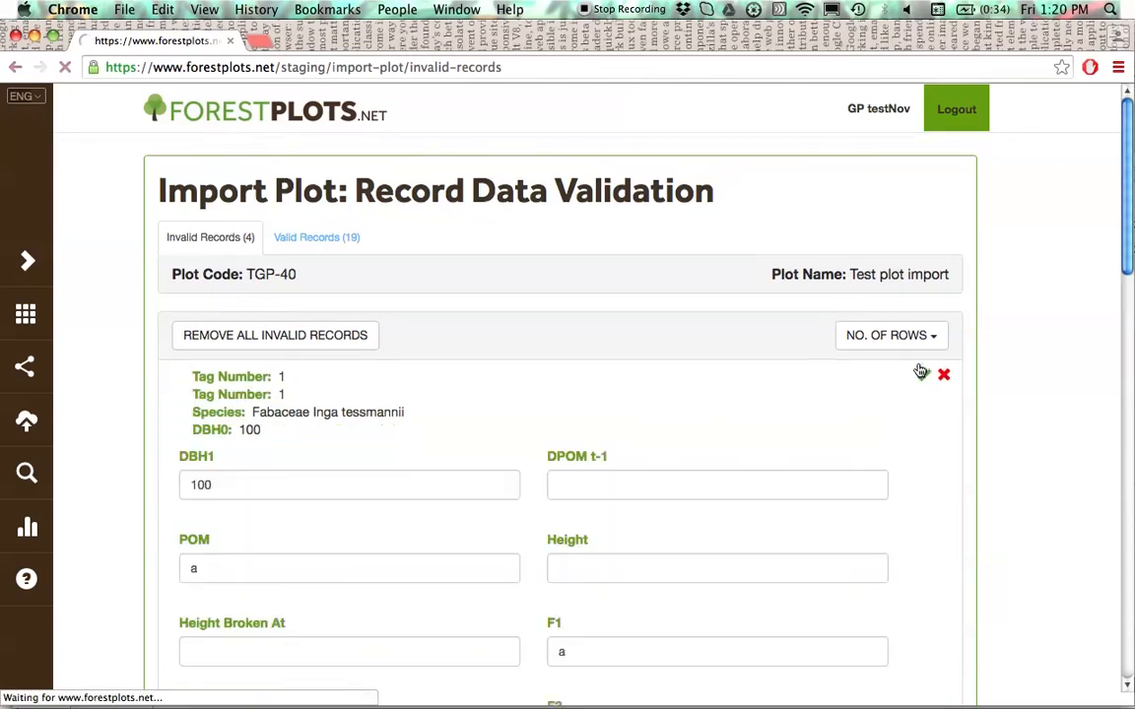
scroll(535, 397, "down", 5)
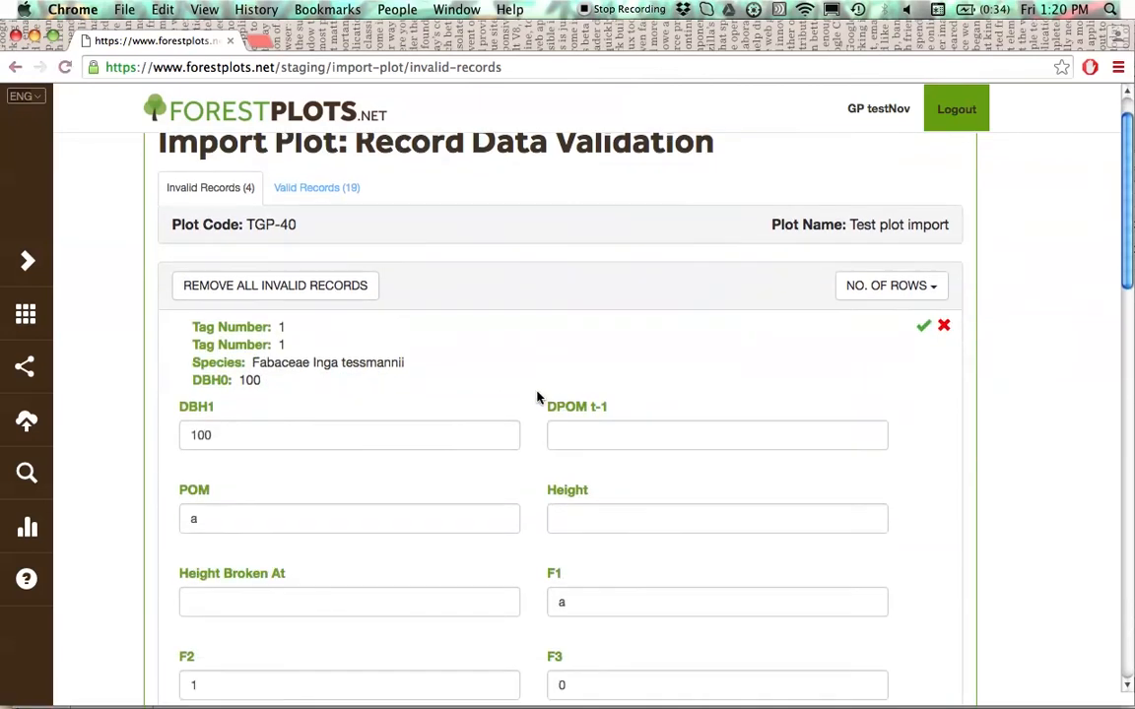
scroll(611, 425, "up", 5)
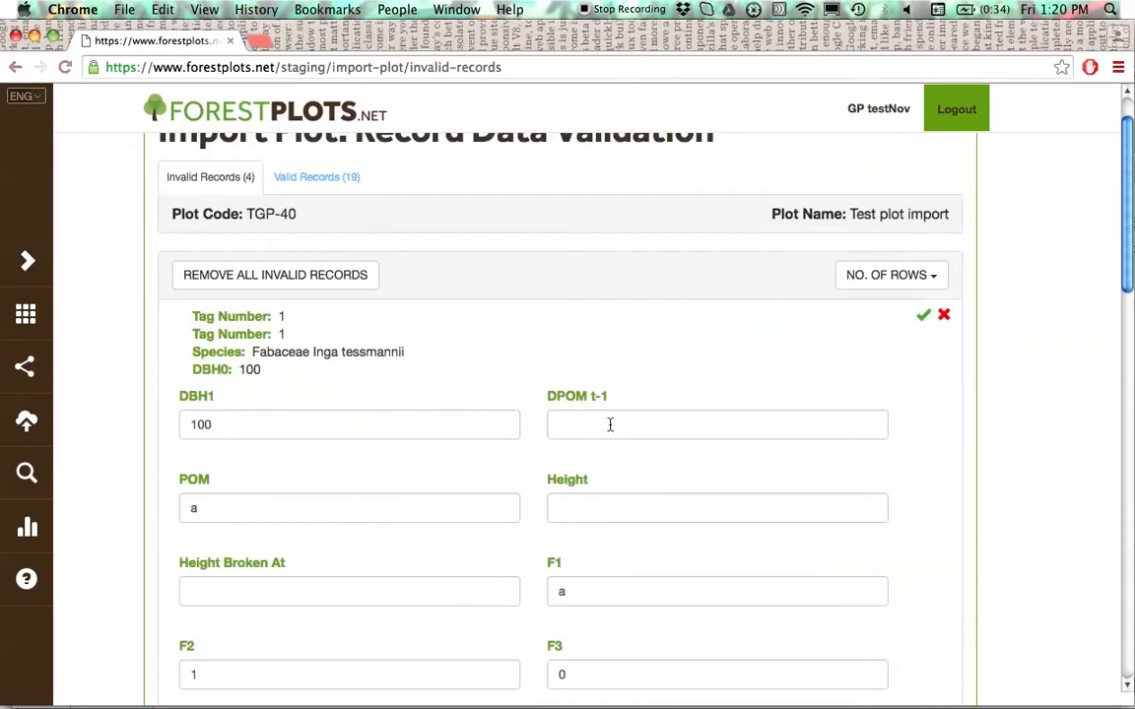
left_click(924, 380)
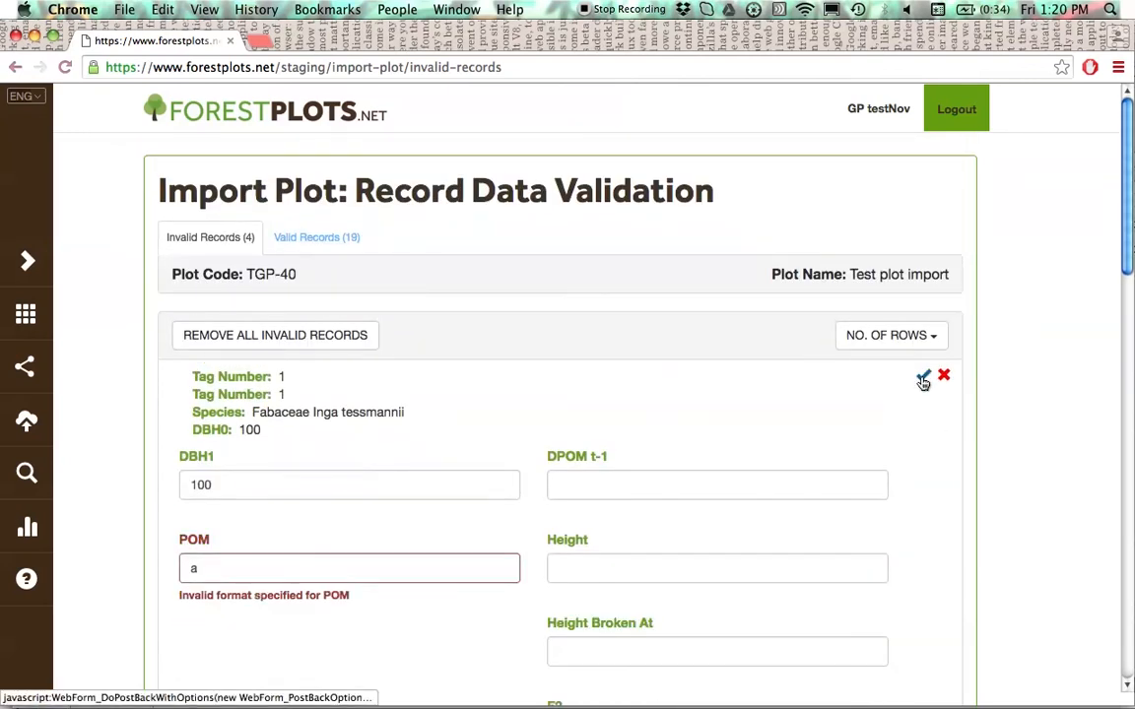
scroll(479, 501, "down", 1)
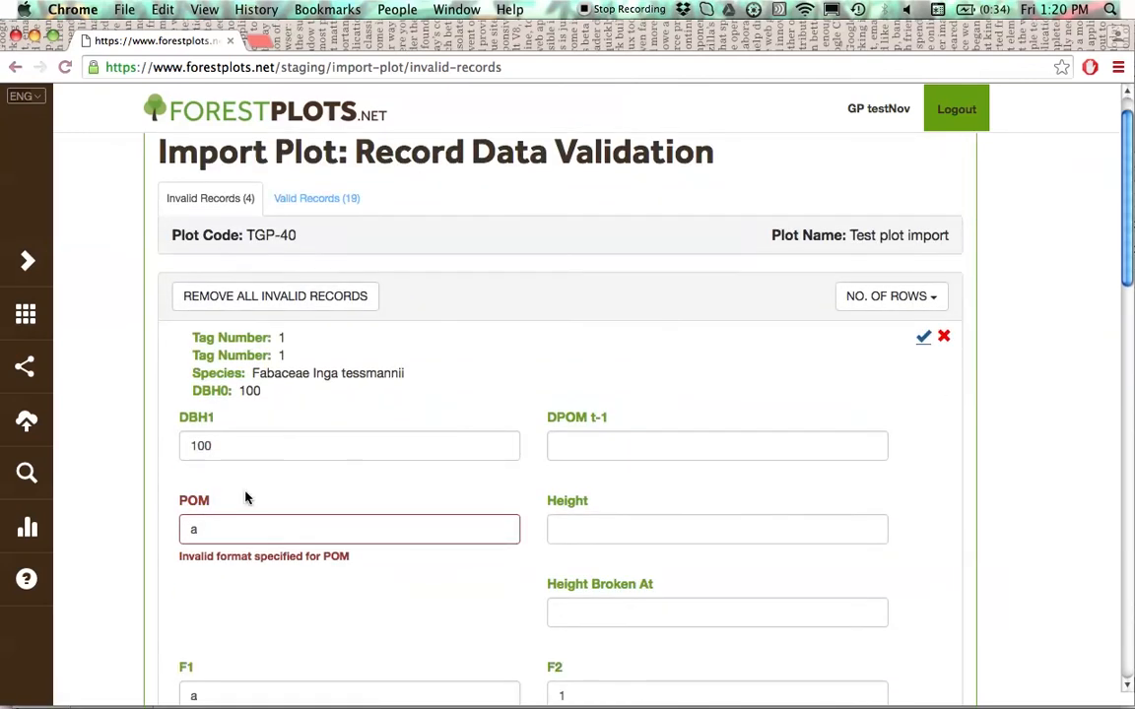
- Set the POM of the tag 1 record to 1300 and save the corrected record
left_click(212, 529)
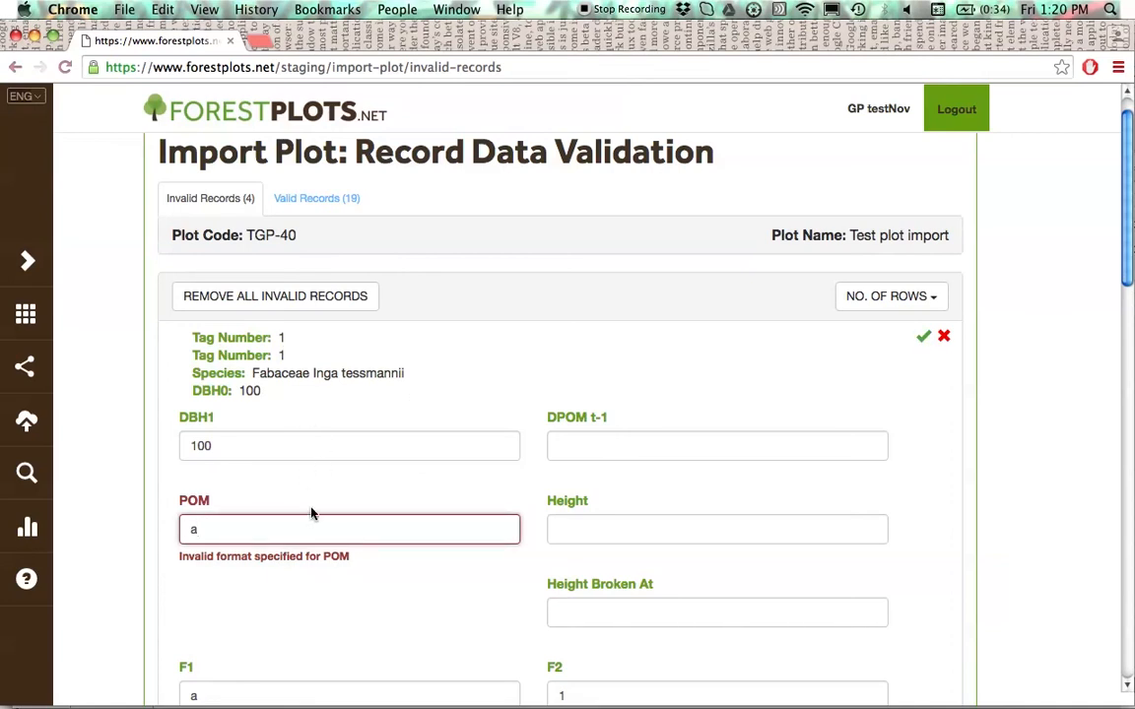
double_click(192, 529)
type("13")
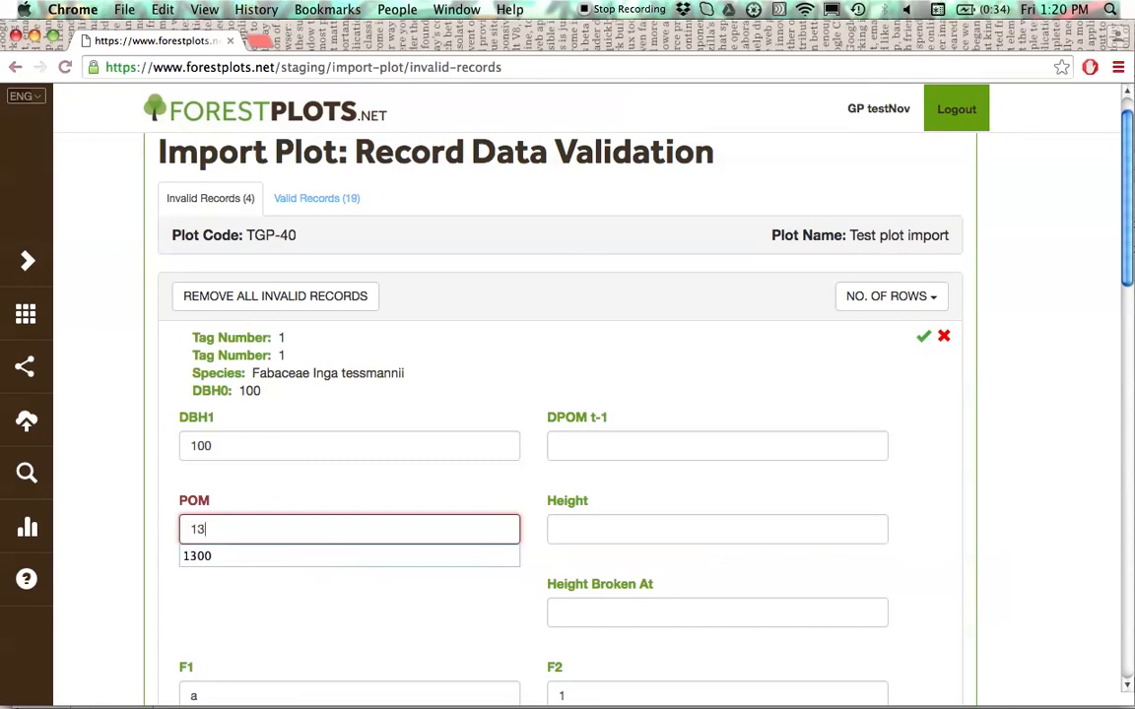
type("00")
left_click(197, 557)
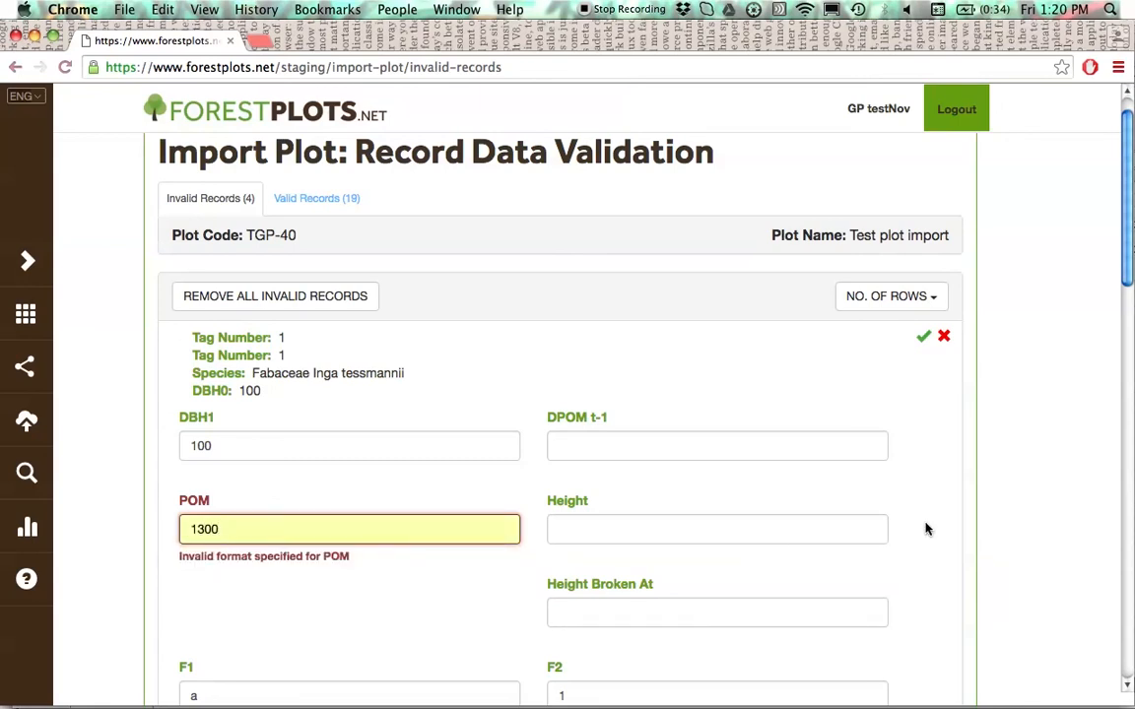
left_click(924, 337)
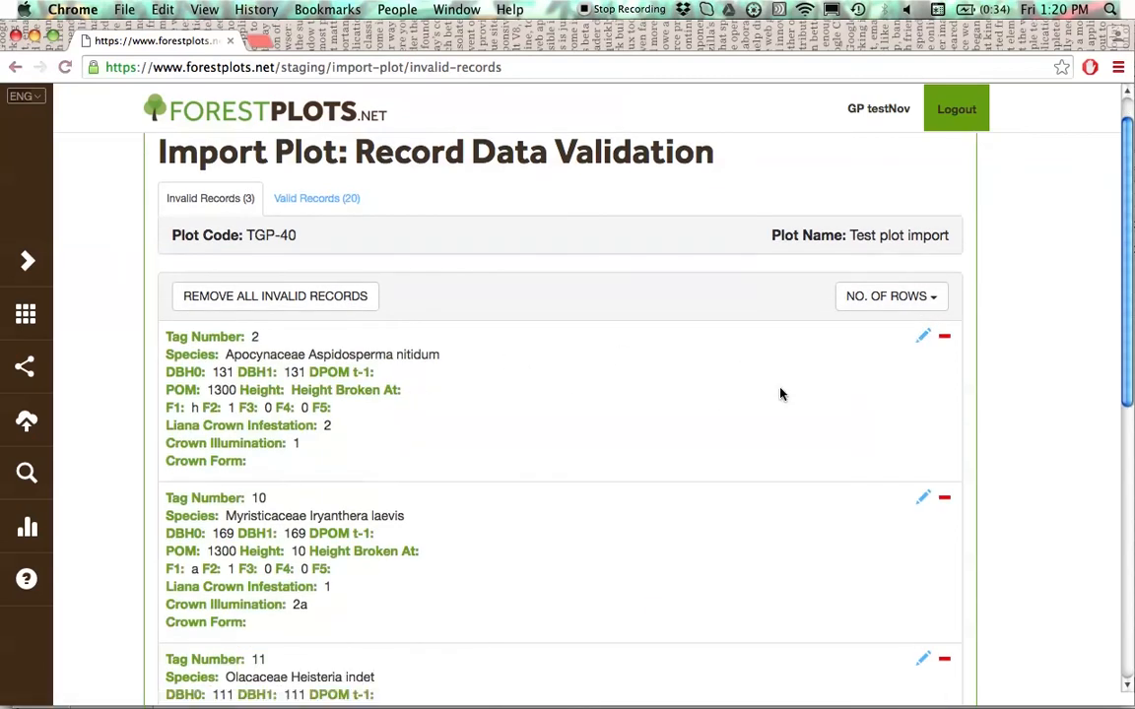
- Validate the tag 2 Aspidosperma nitidum record, set its F1 code to ha and save it
left_click(919, 341)
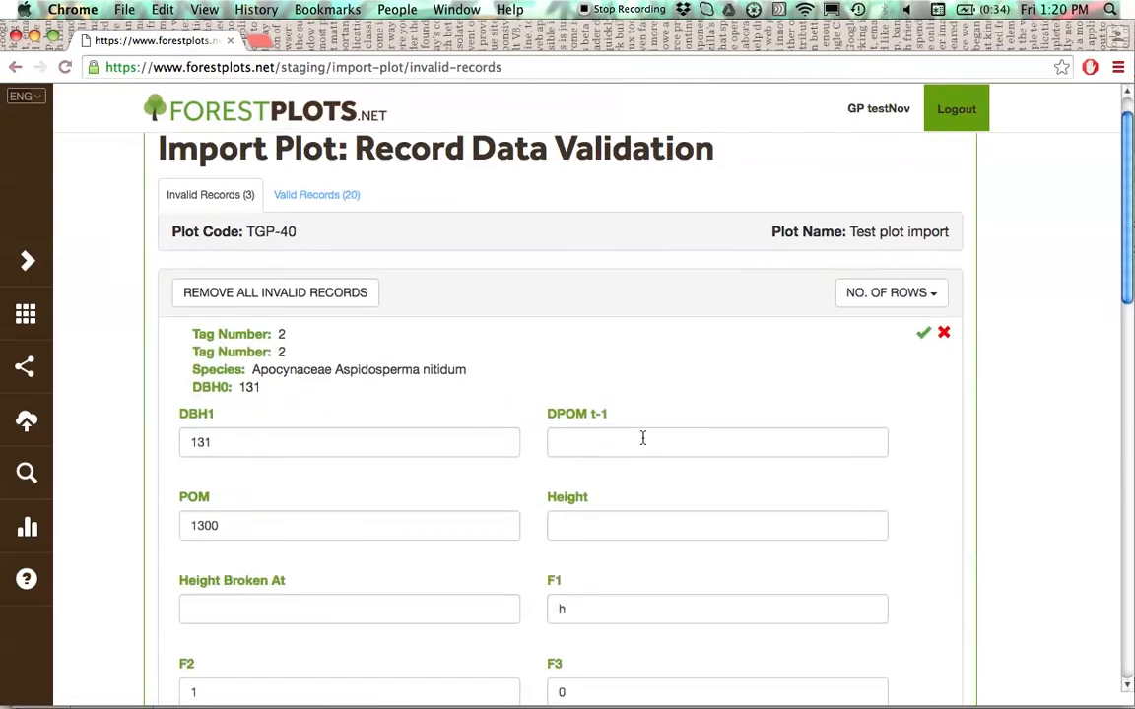
left_click(922, 336)
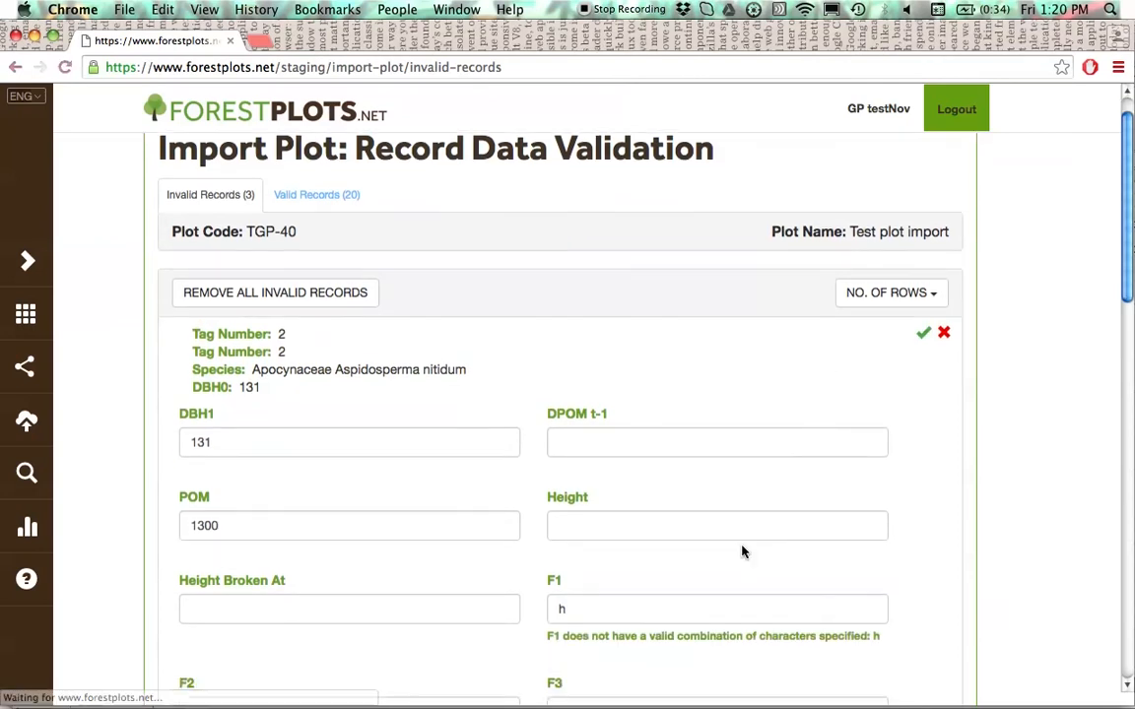
left_click(595, 563)
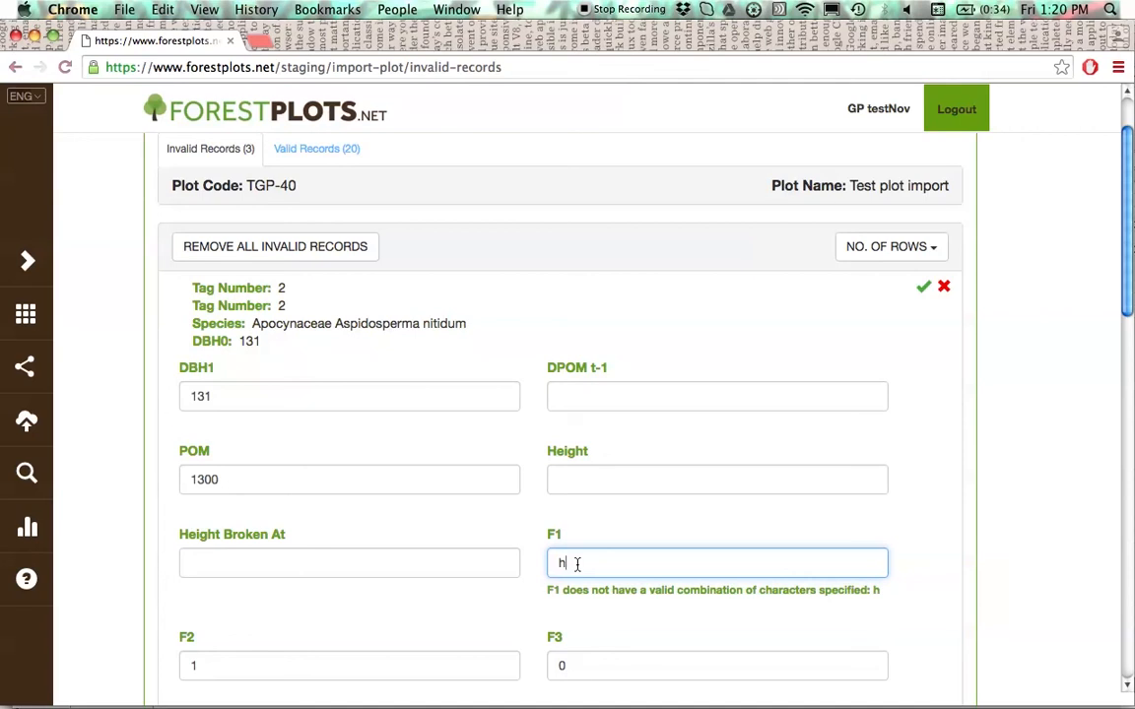
type("a")
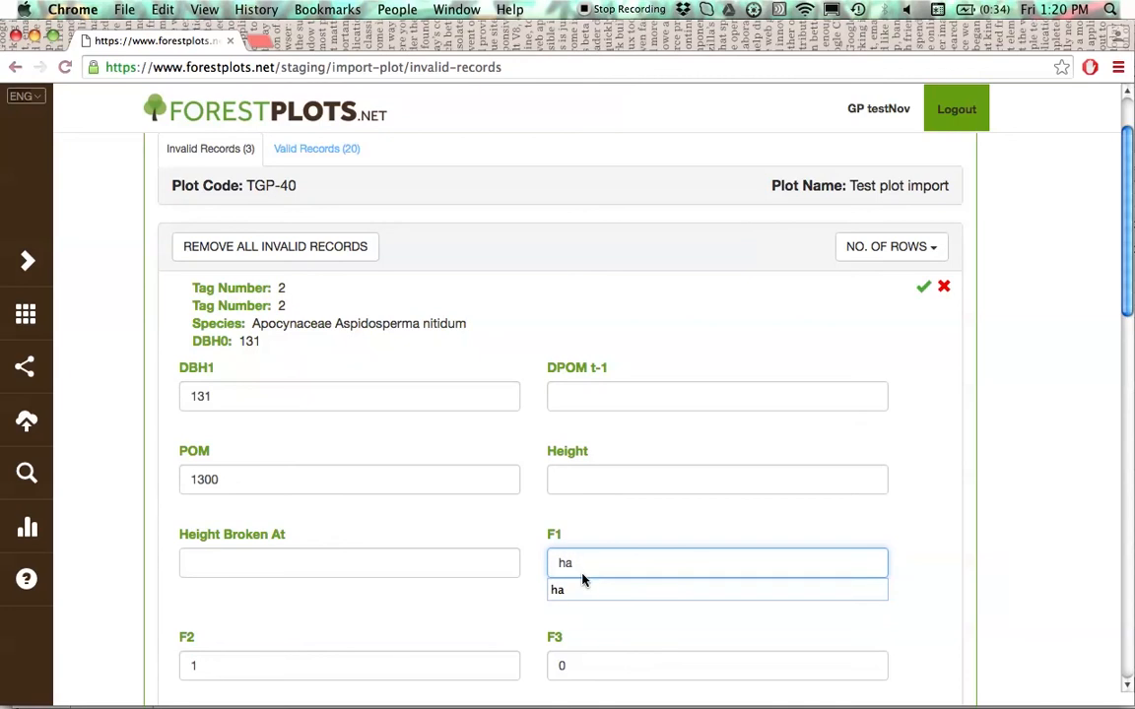
left_click(582, 588)
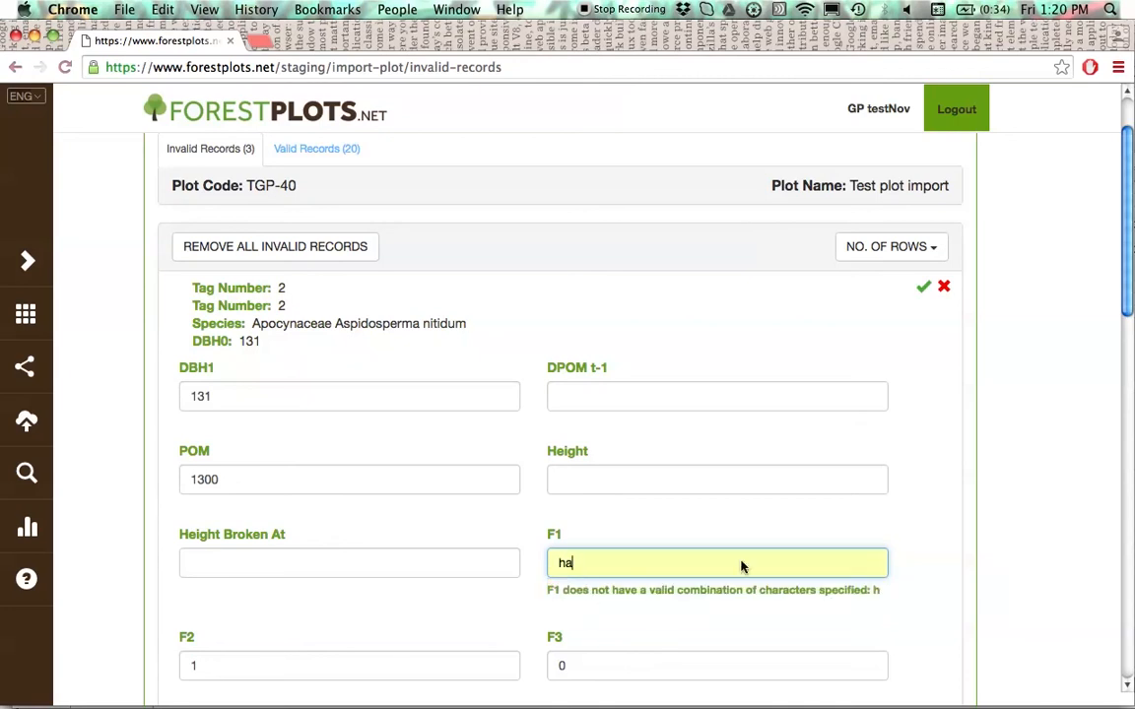
left_click(922, 287)
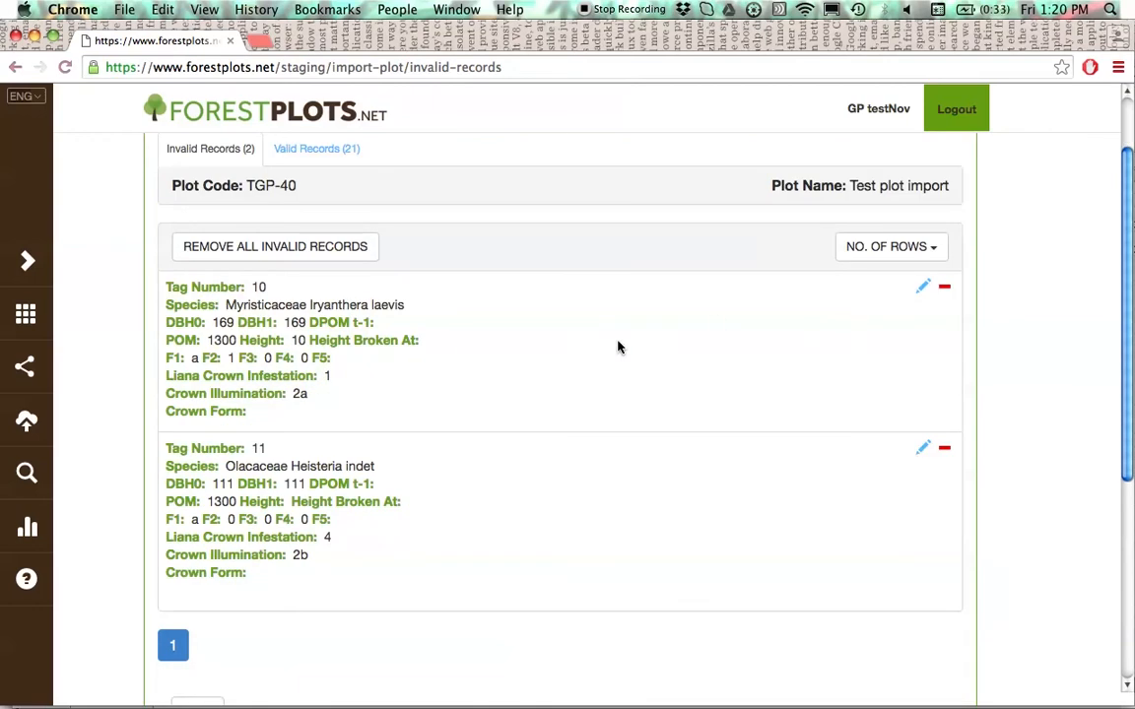
- Validate the tag 10 Iryanthera laevis record, set its F5 code to 1 and save it
left_click(921, 293)
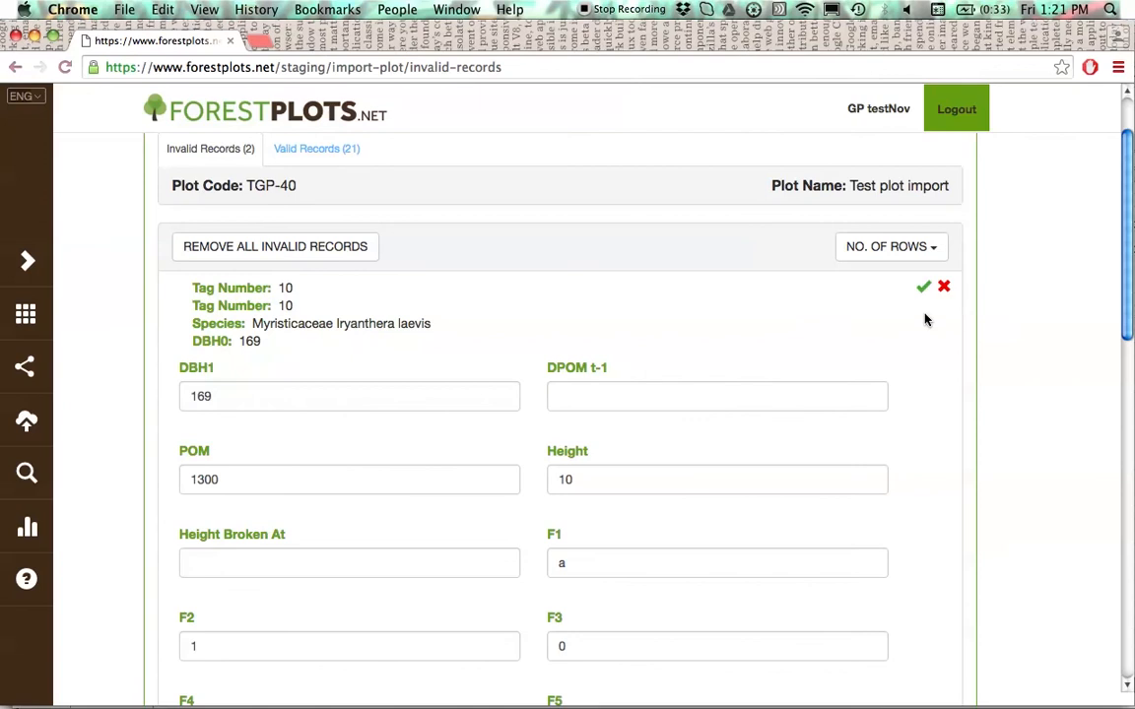
left_click(923, 288)
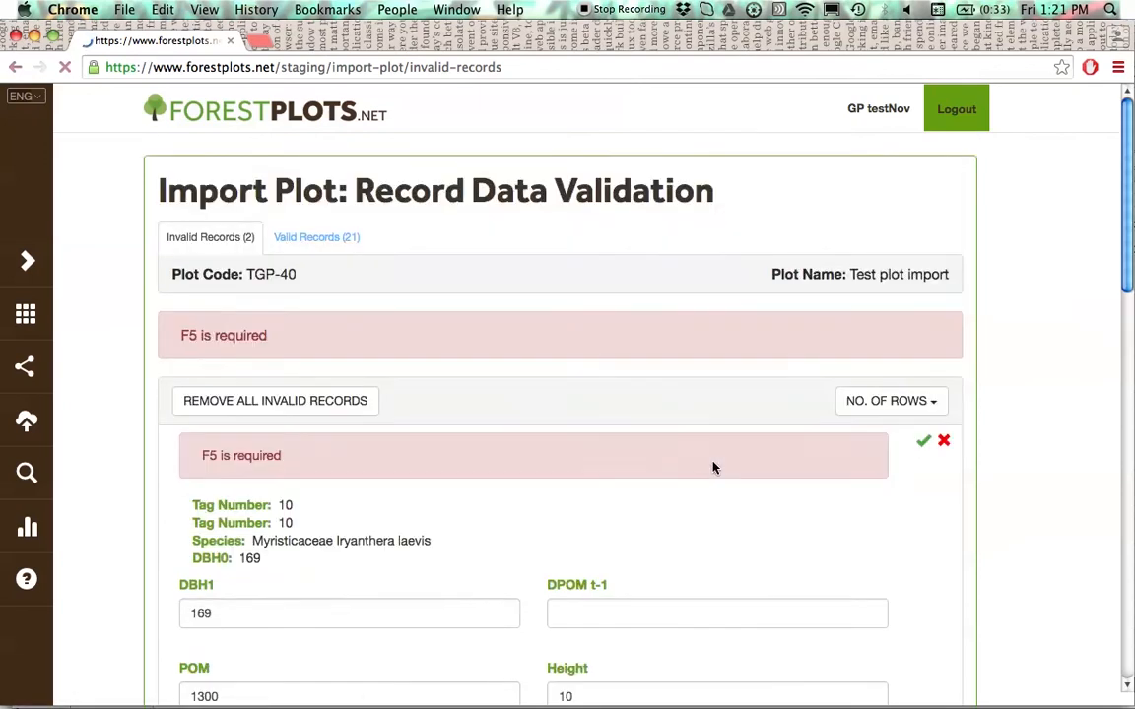
scroll(286, 389, "down", 1)
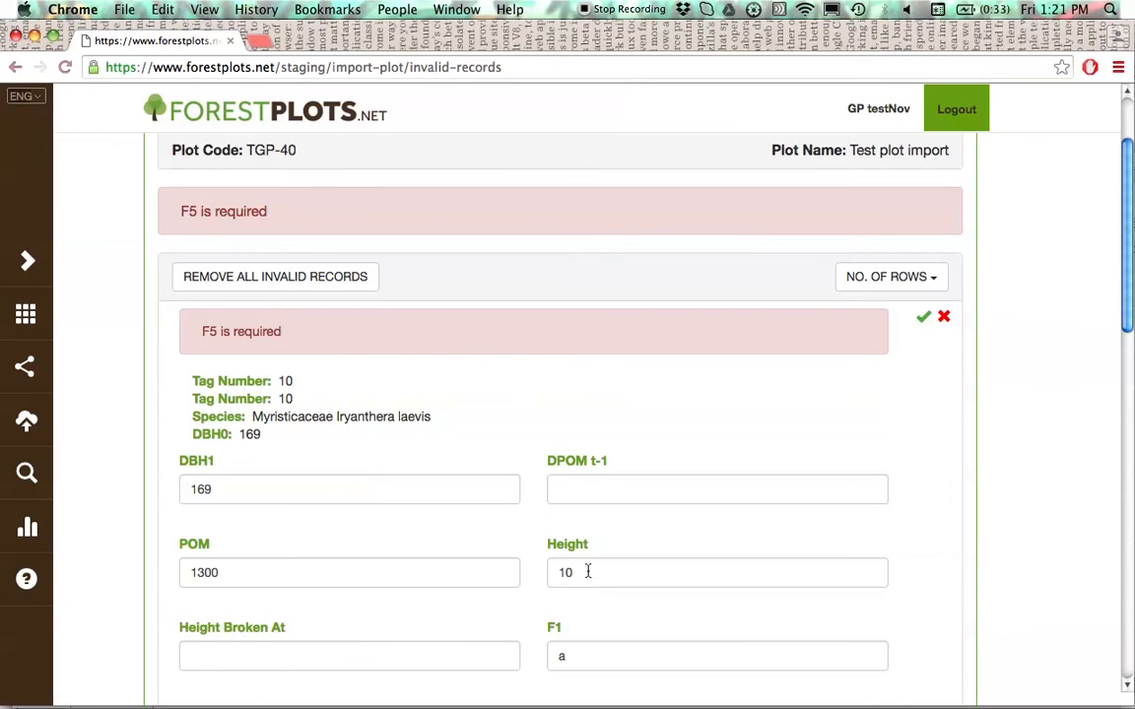
scroll(588, 571, "down", 2)
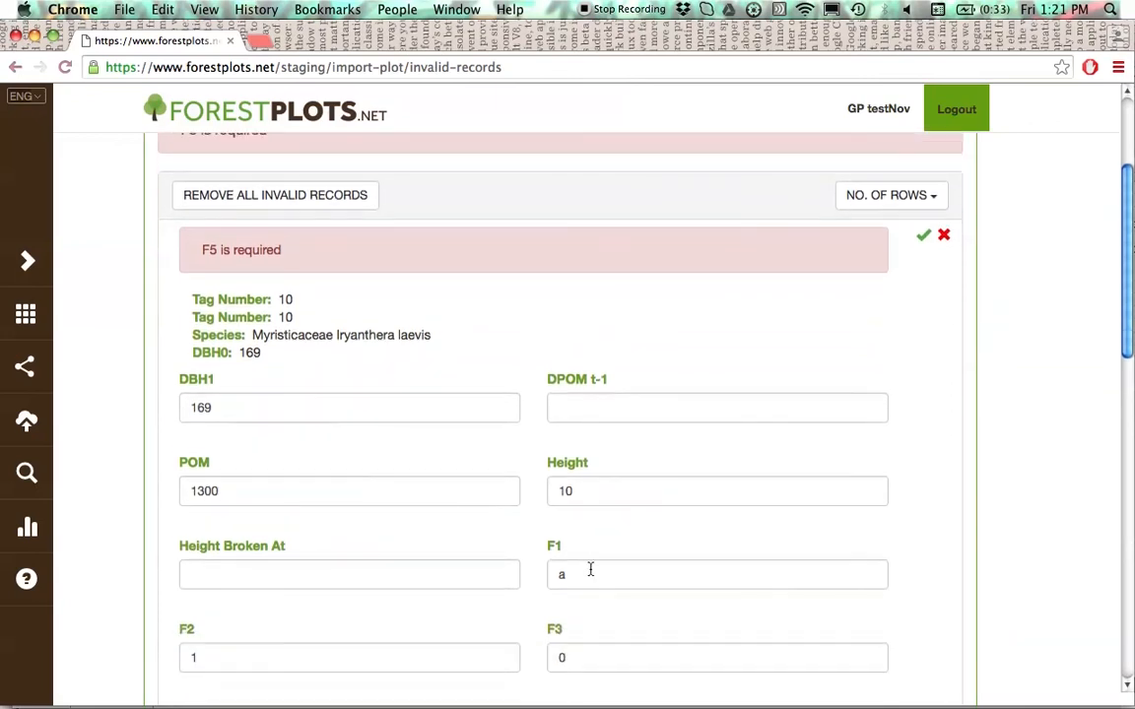
scroll(593, 573, "down", 4)
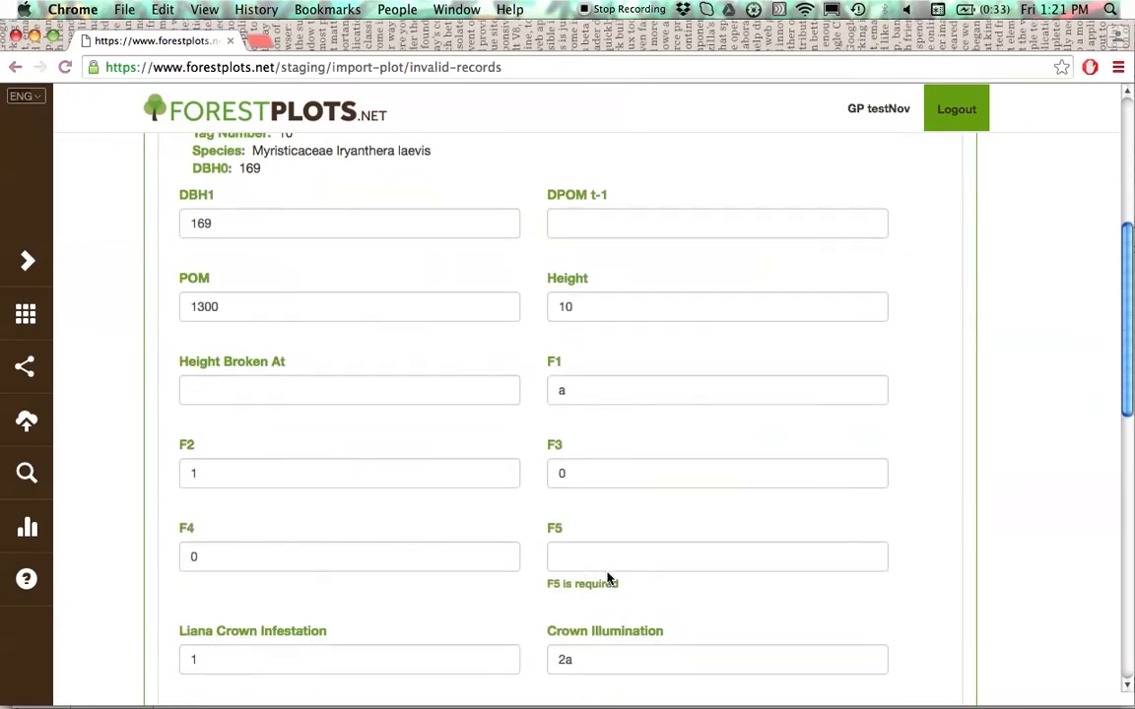
left_click(758, 561)
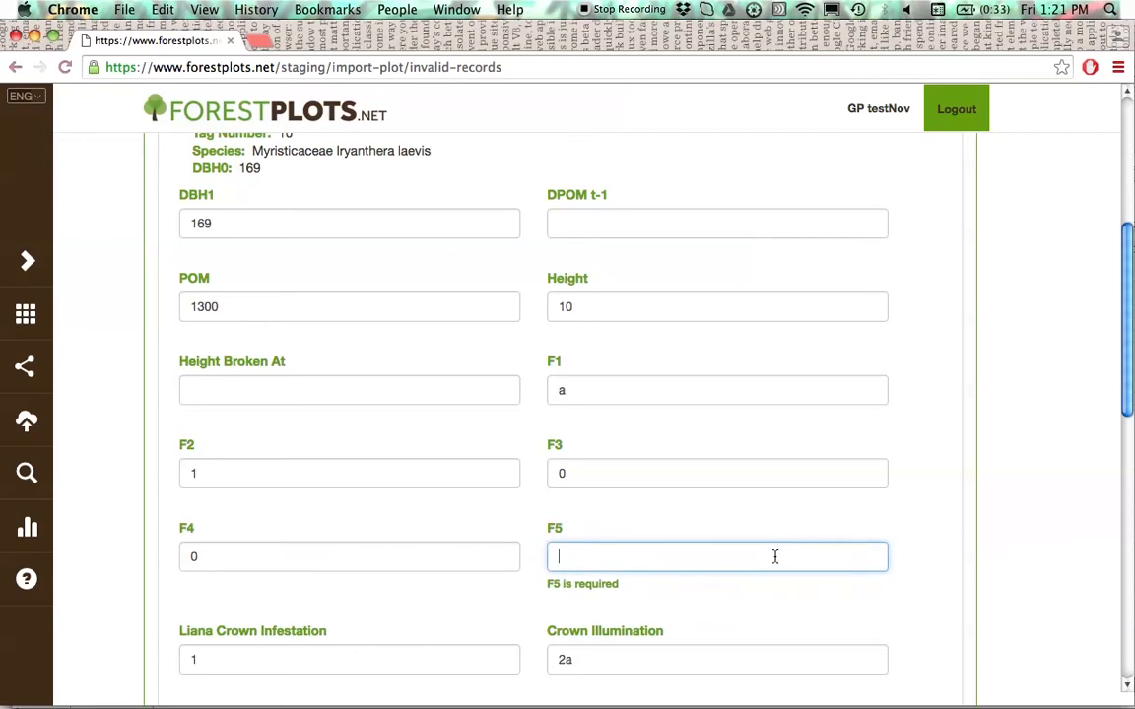
type("1")
key("Down")
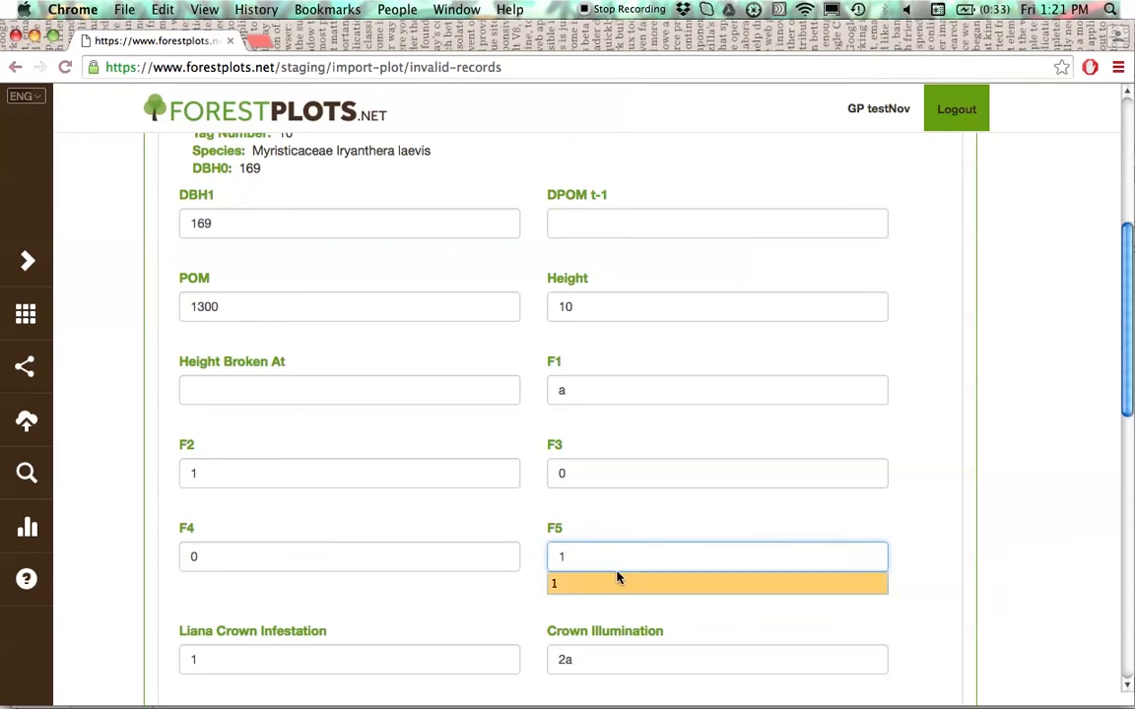
key("Return")
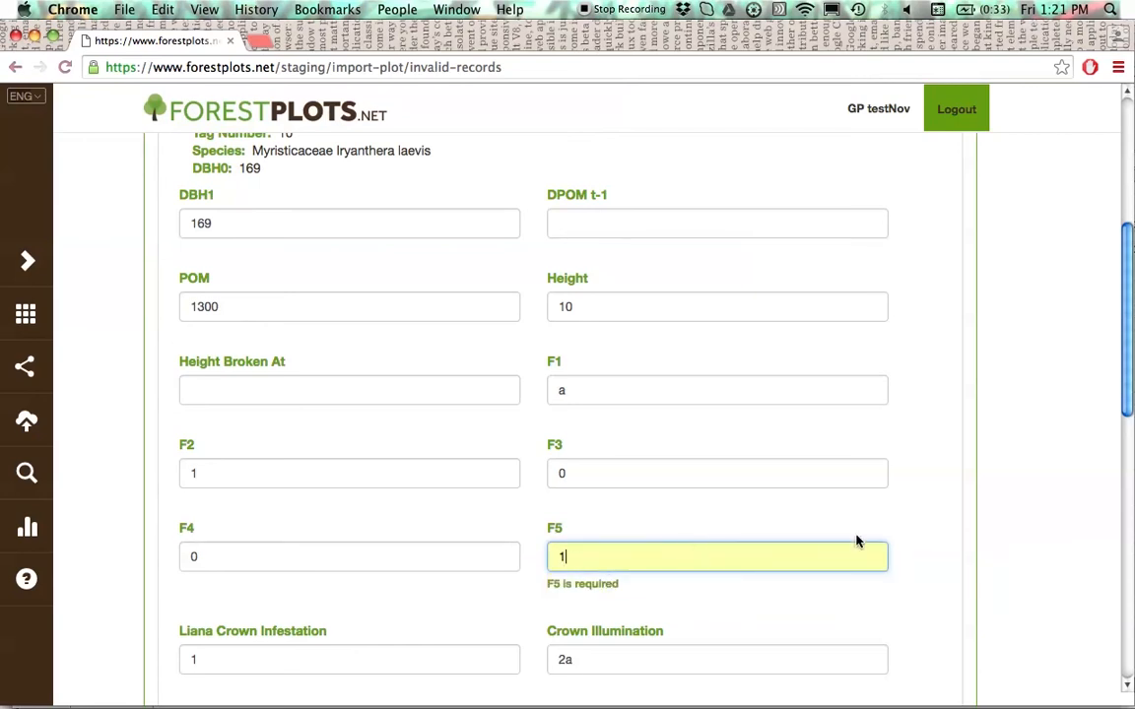
scroll(950, 538, "up", 3)
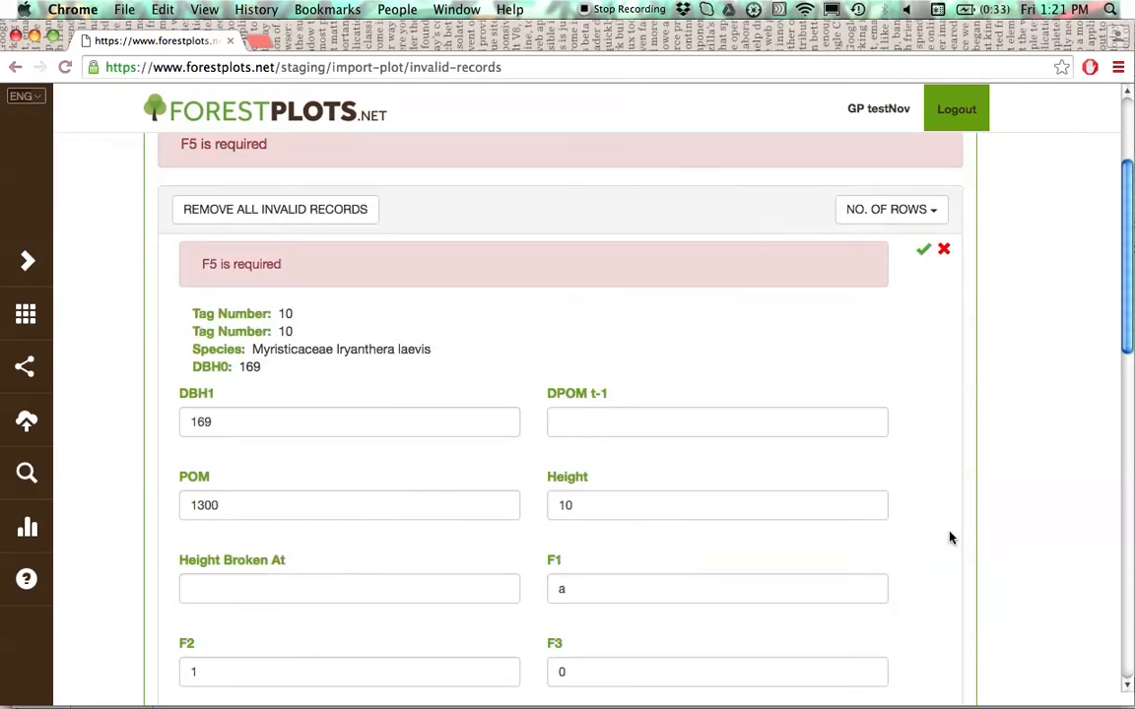
left_click(923, 252)
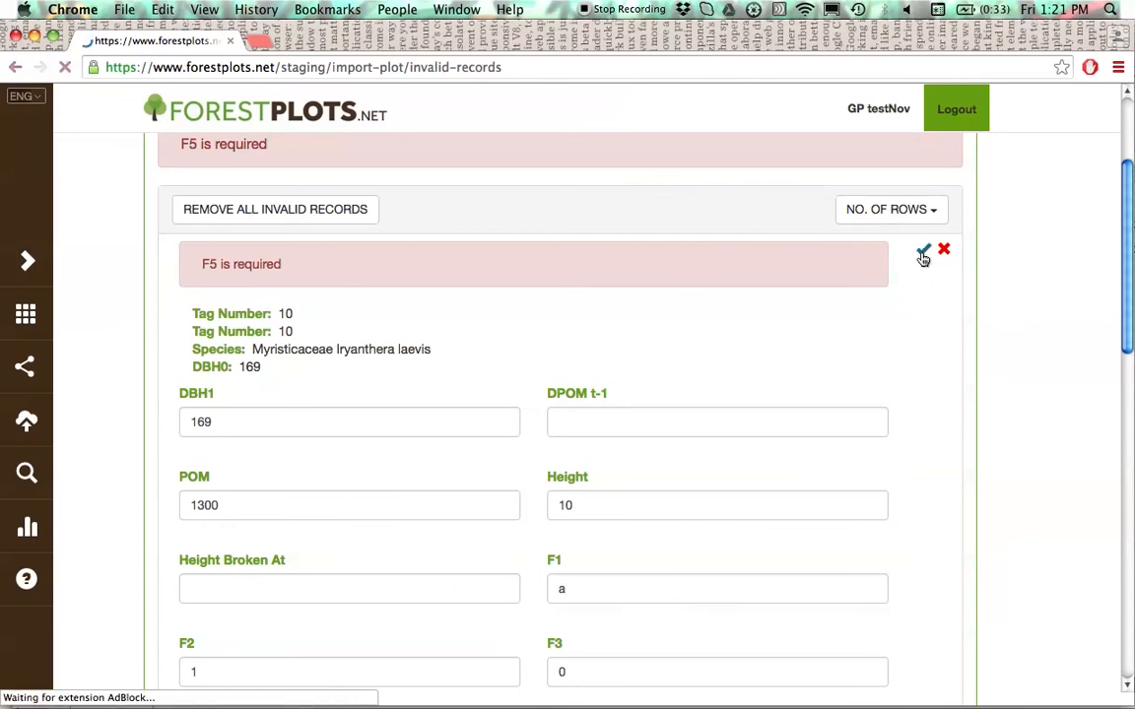
- Validate the tag 11 Heisteria indet record, set its F2 code to 1 and save it
scroll(610, 309, "down", 5)
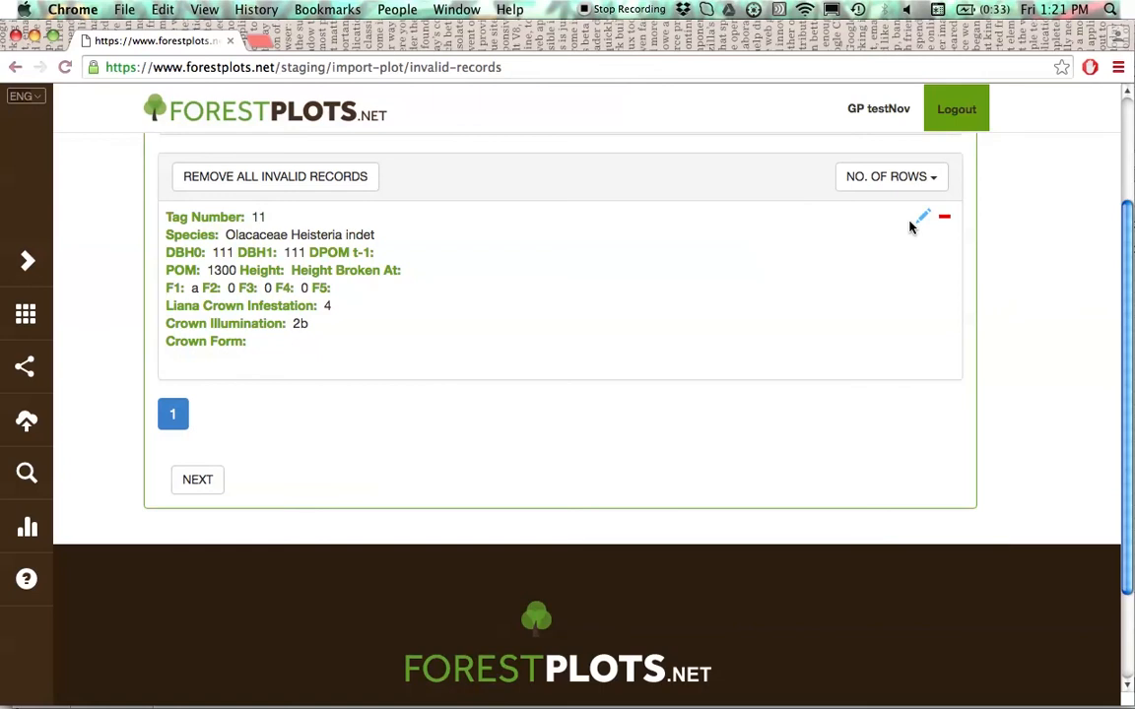
left_click(921, 219)
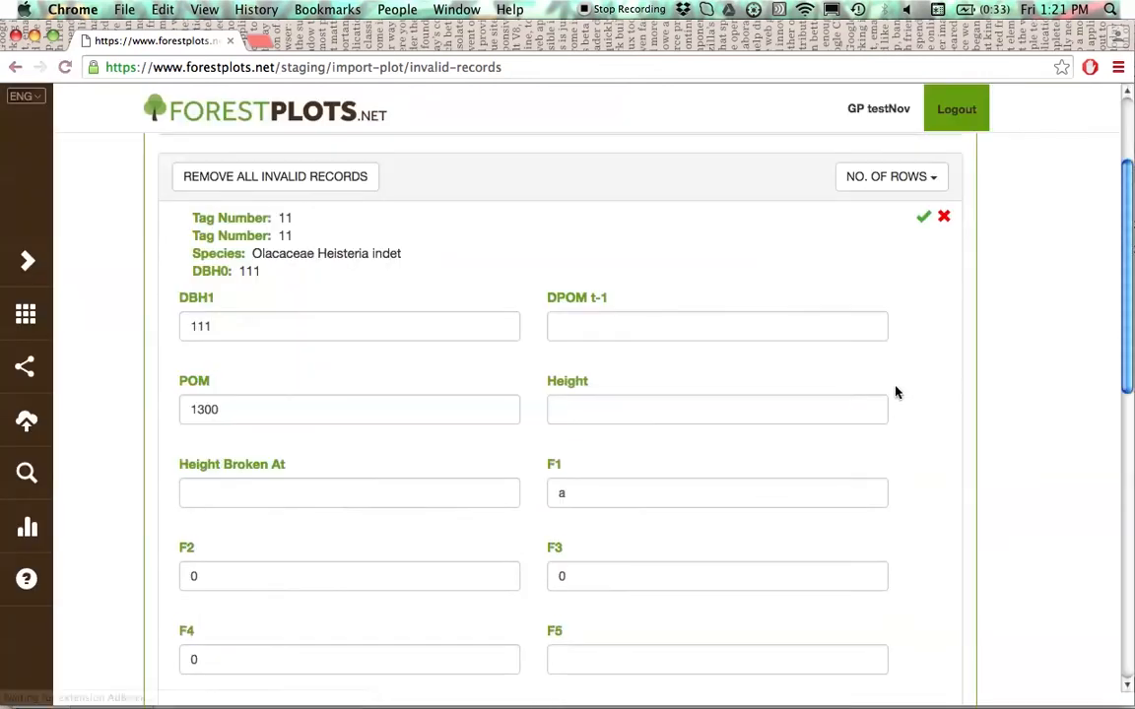
left_click(923, 217)
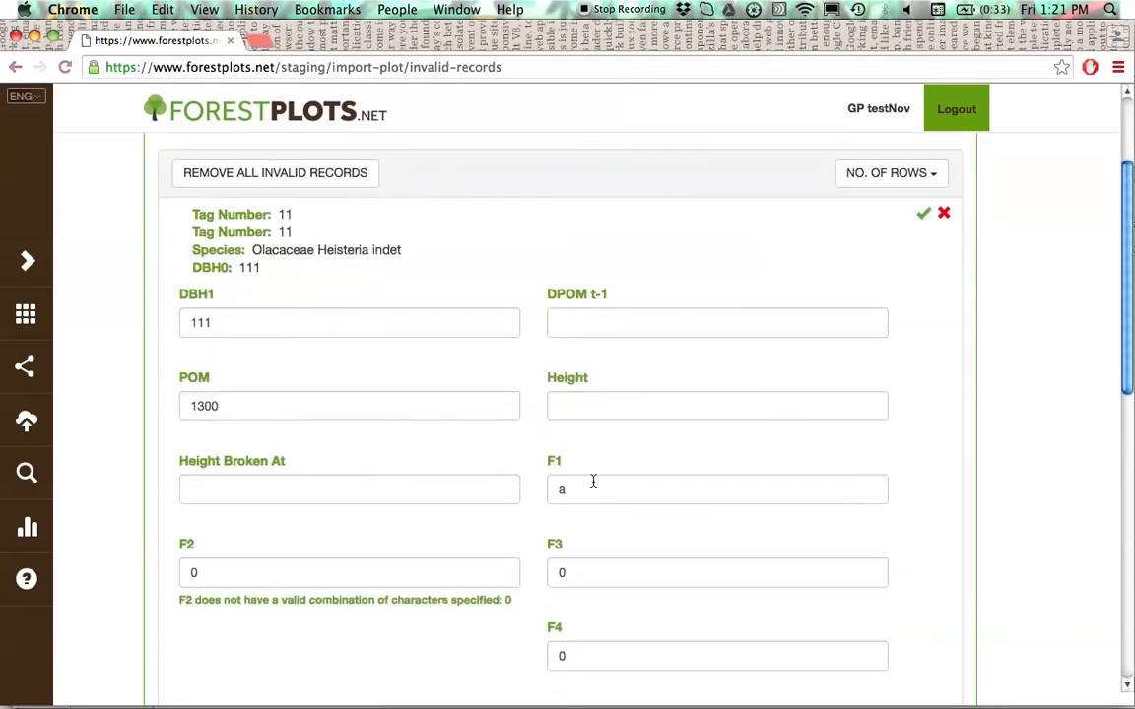
double_click(215, 575)
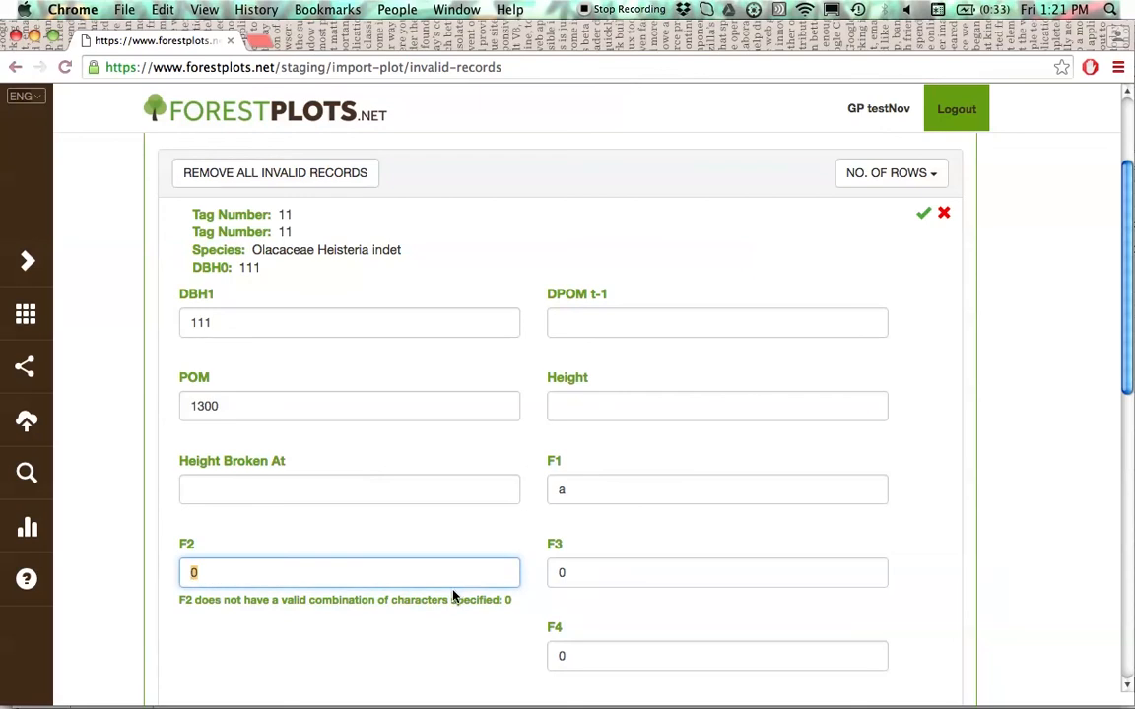
type("1")
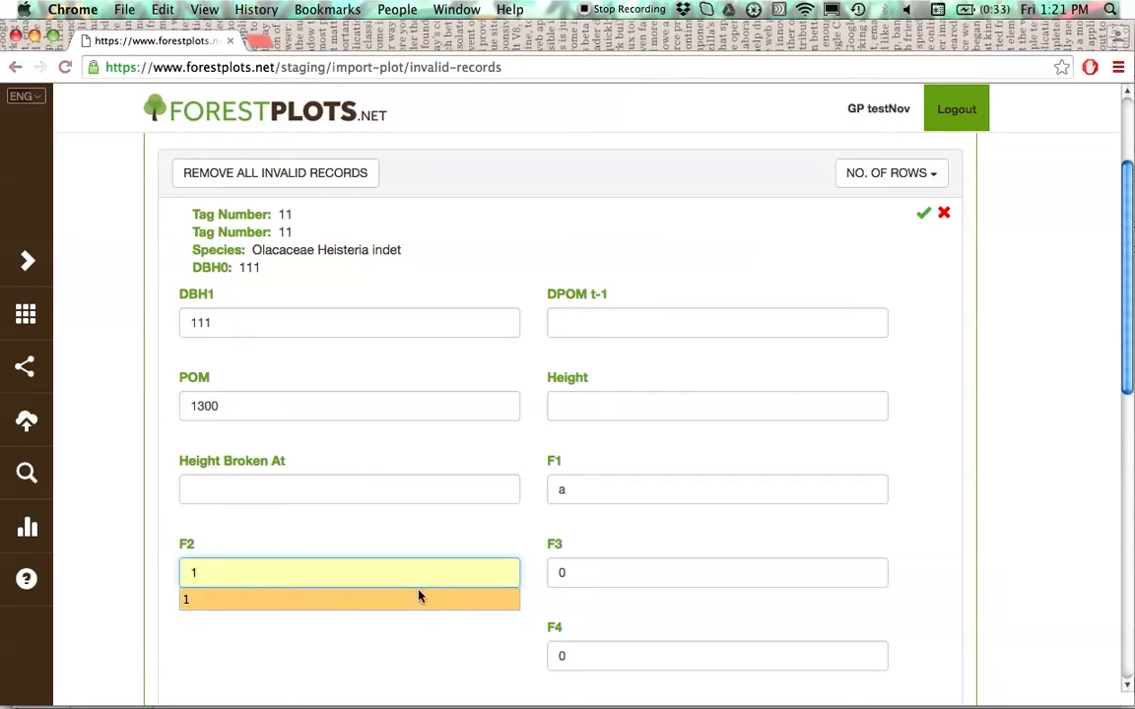
left_click(237, 619)
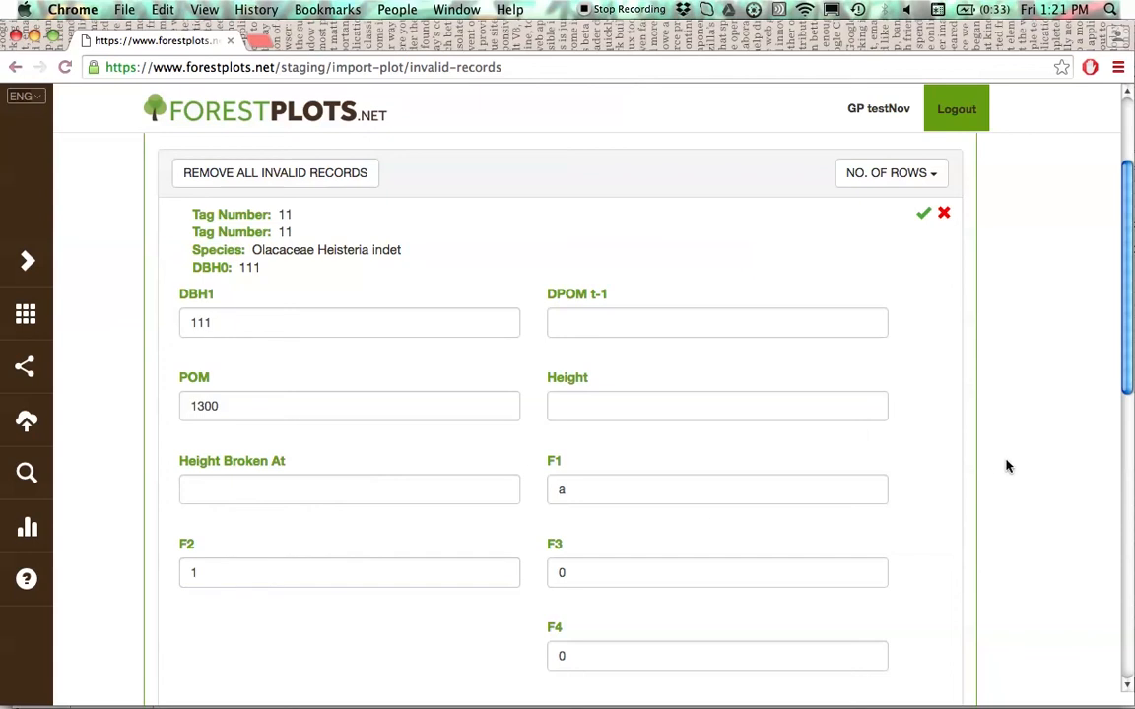
left_click(923, 214)
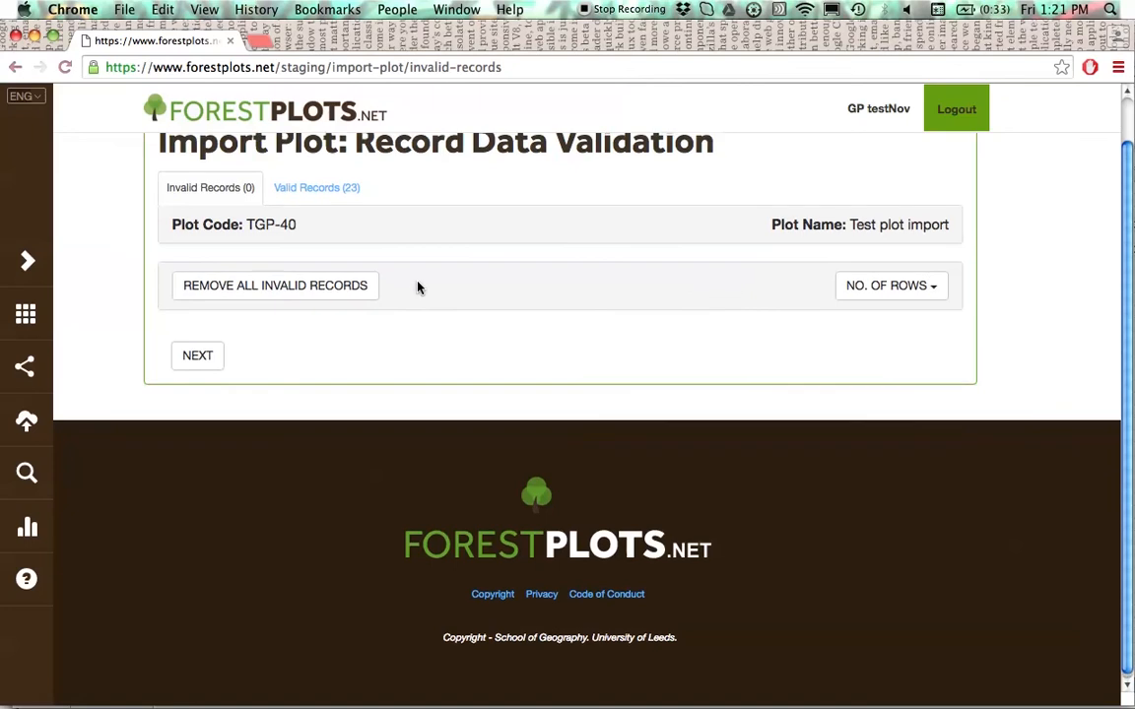
- Continue past record data validation and finish the TGP-40 plot import
scroll(404, 288, "up", 2)
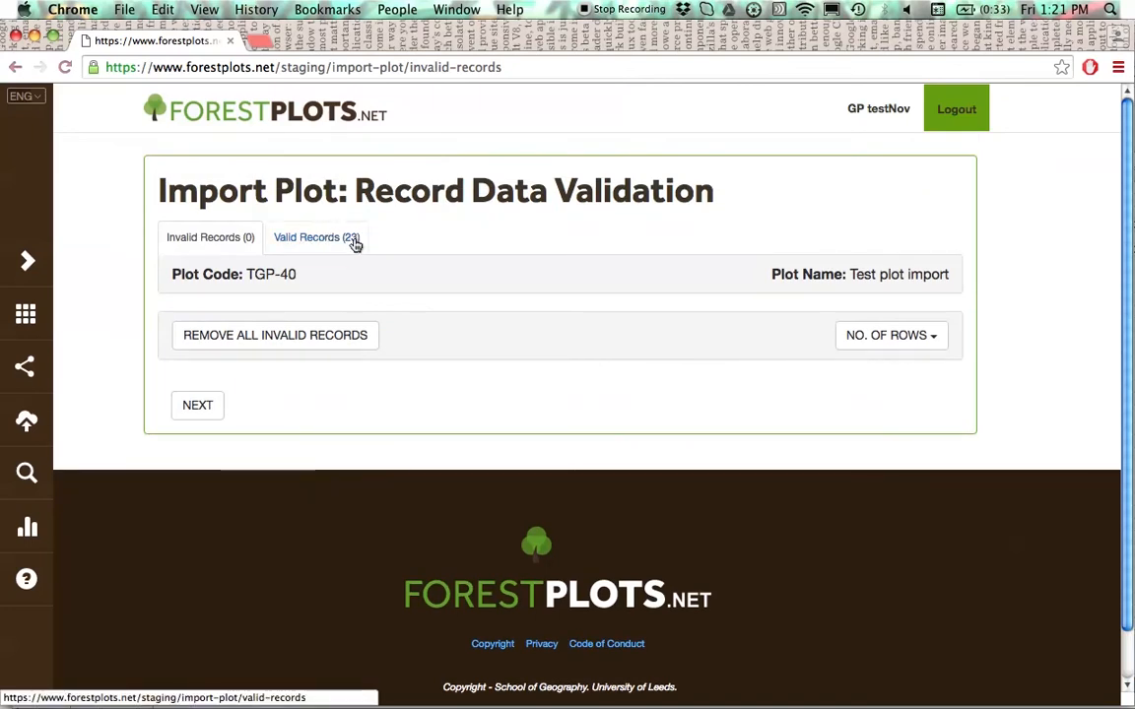
left_click(198, 405)
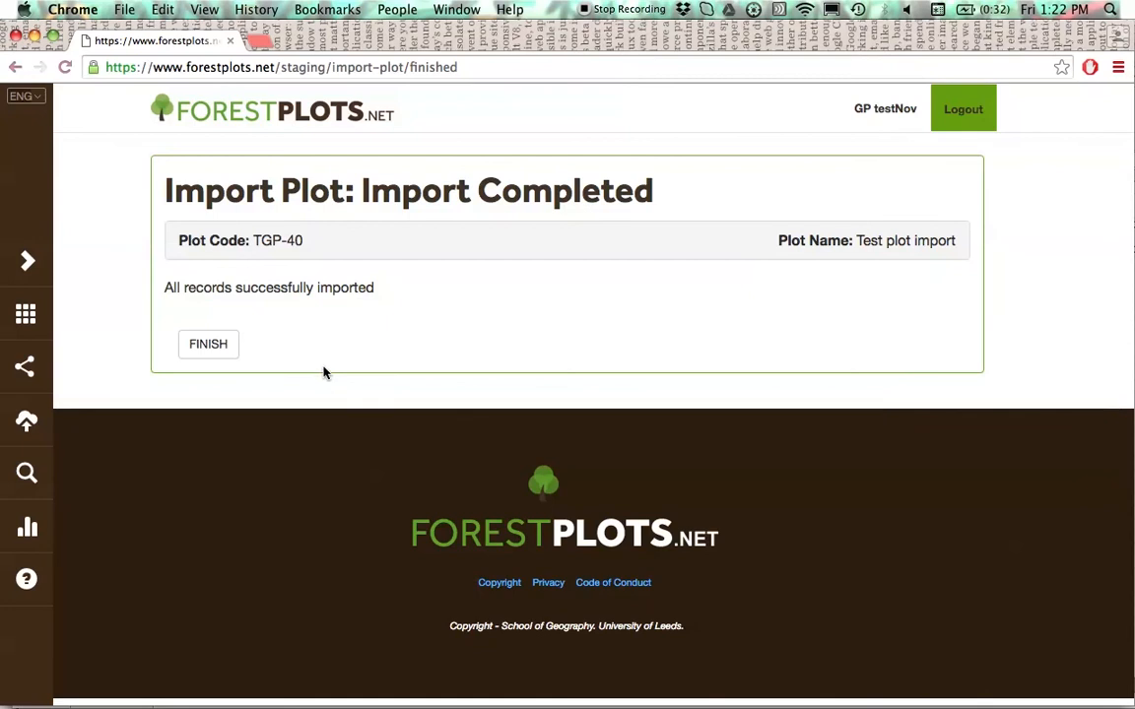
left_click(218, 356)
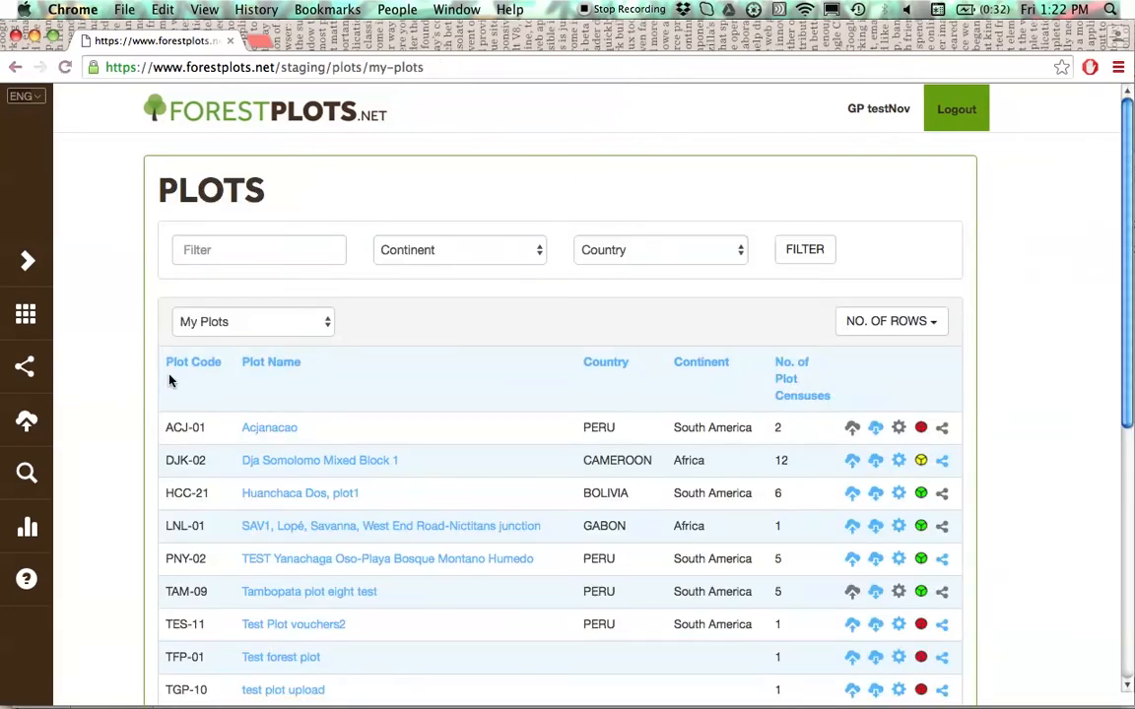
- View the imported plot TGP-40 from My Plots, return to the plot list and reopen its details
scroll(335, 443, "down", 1)
scroll(419, 497, "down", 1)
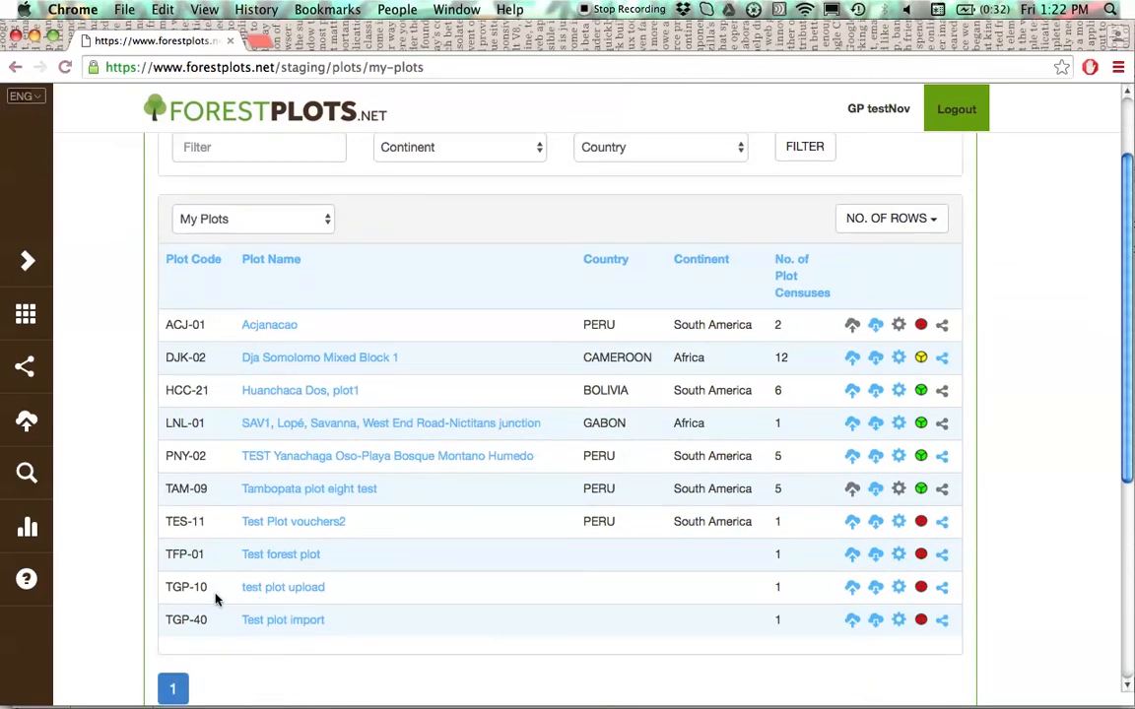
left_click(254, 624)
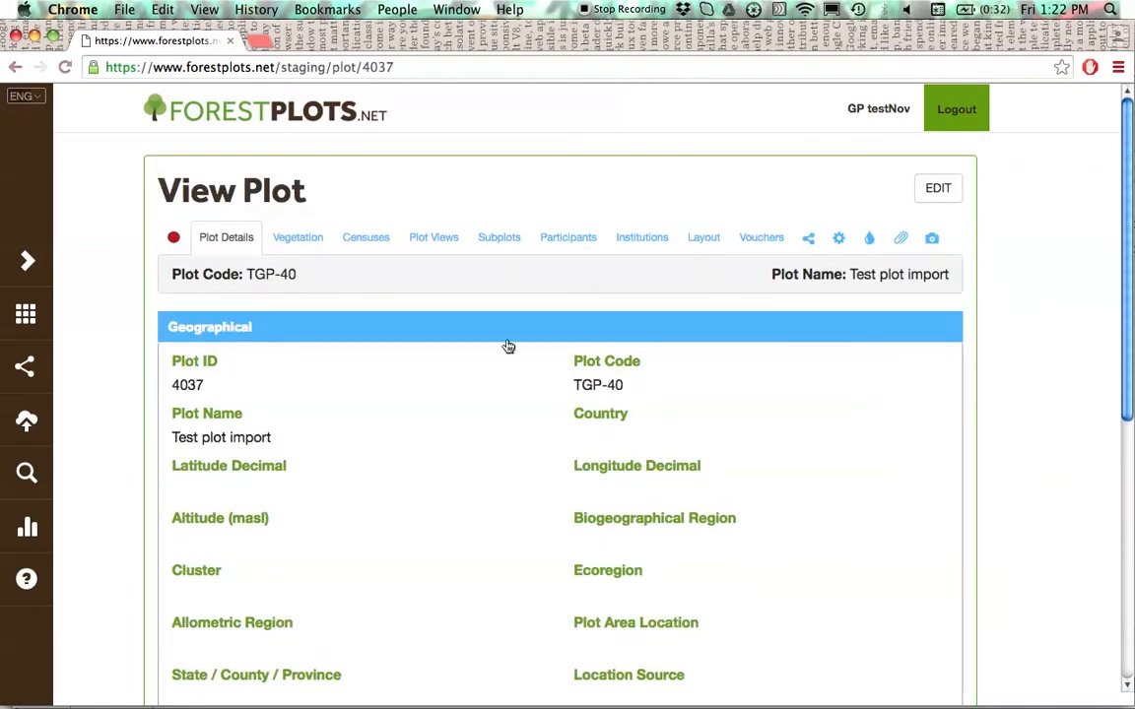
left_click(27, 312)
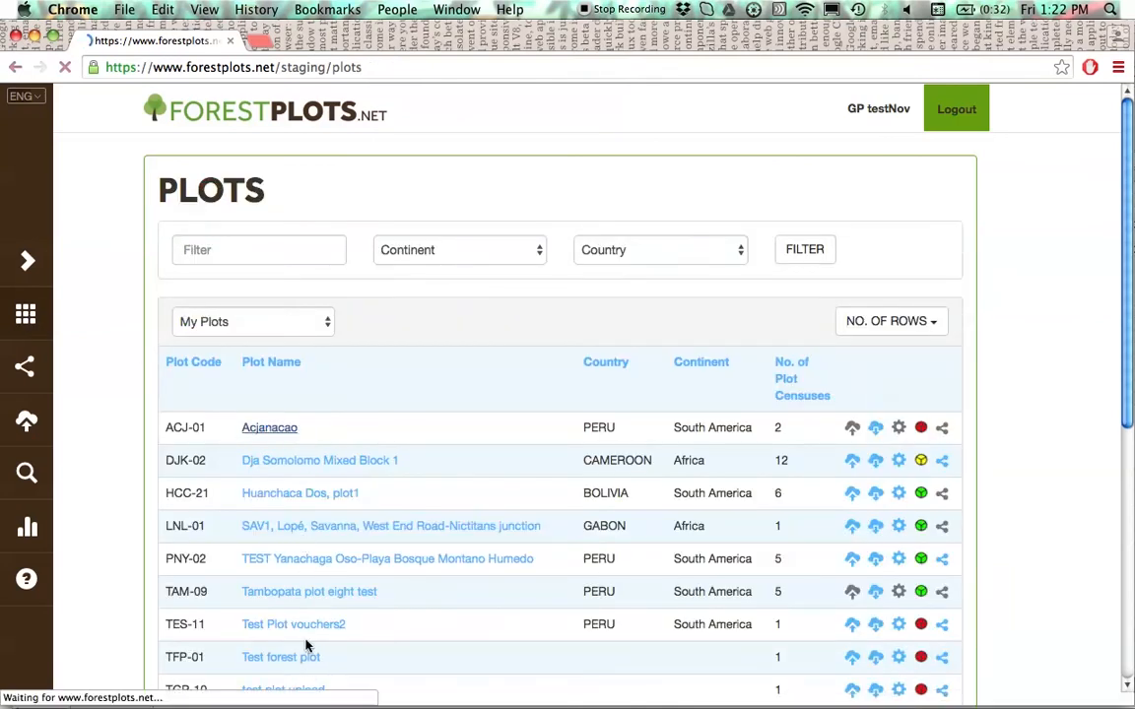
scroll(285, 611, "down", 5)
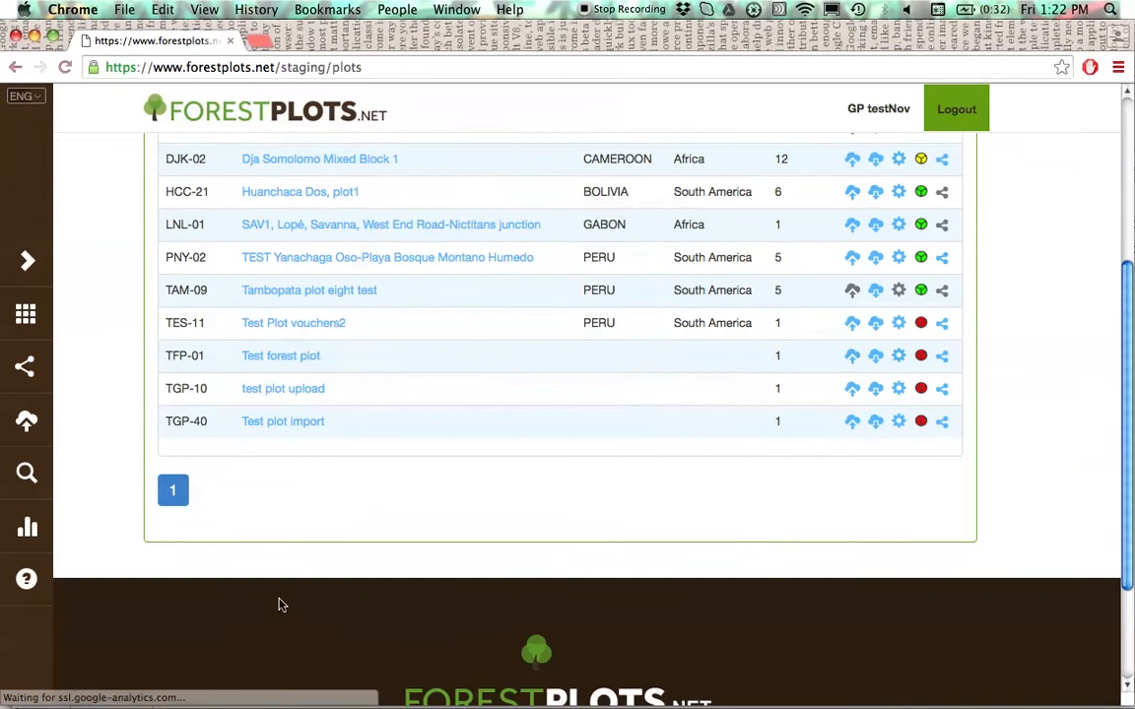
left_click(284, 424)
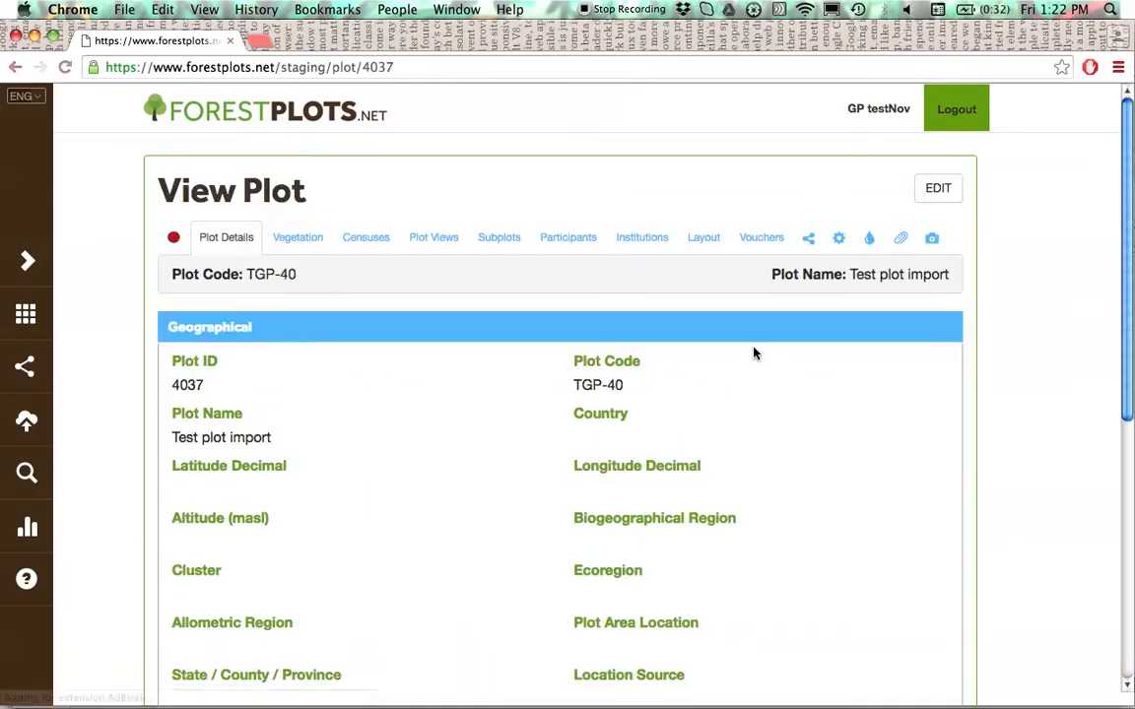
- Open TGP-40's details for editing, look through the Geographical and Forest Type fields, and save without changes
left_click(941, 193)
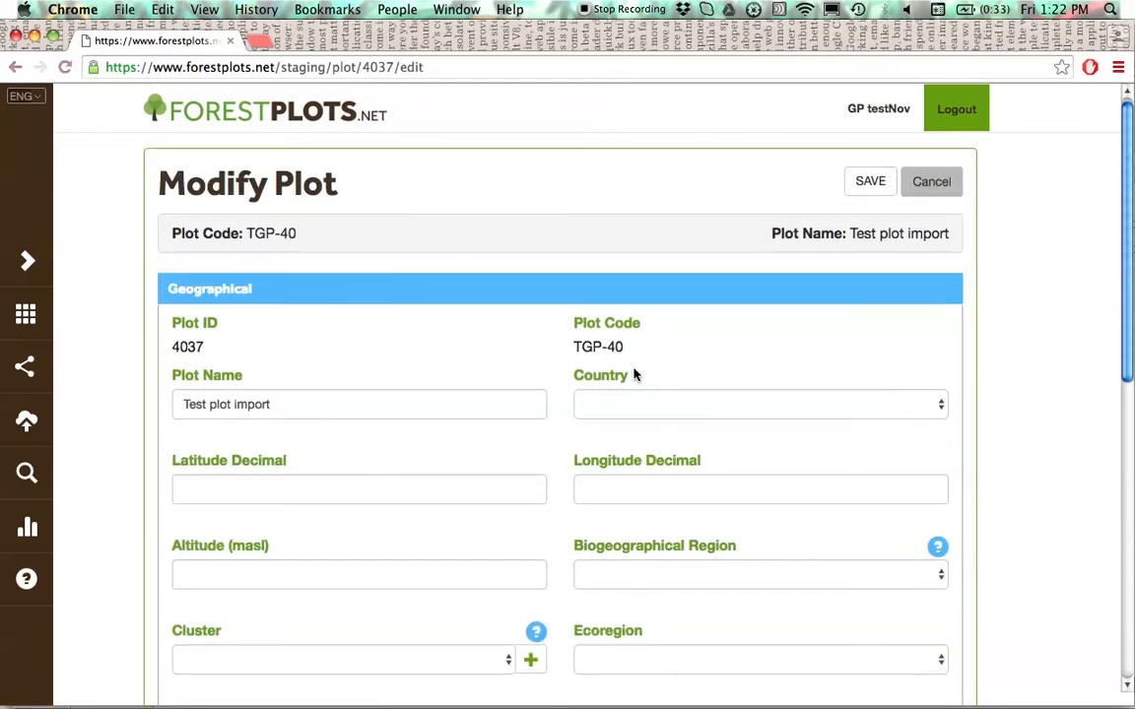
scroll(634, 377, "down", 10)
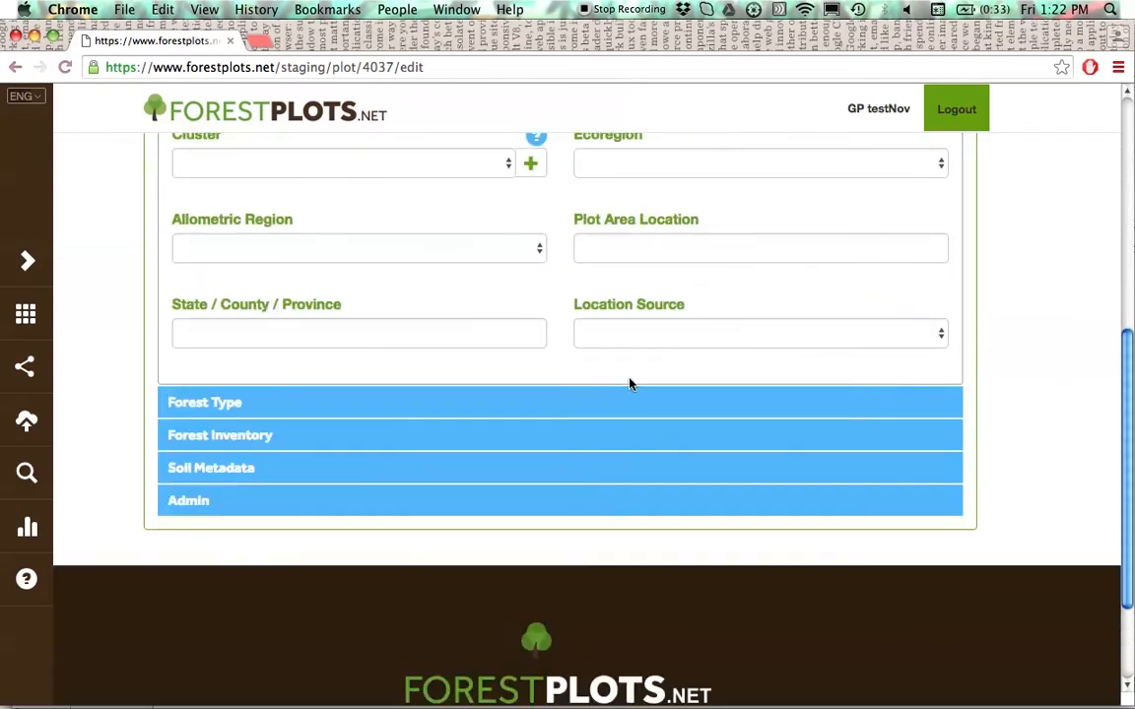
left_click(425, 410)
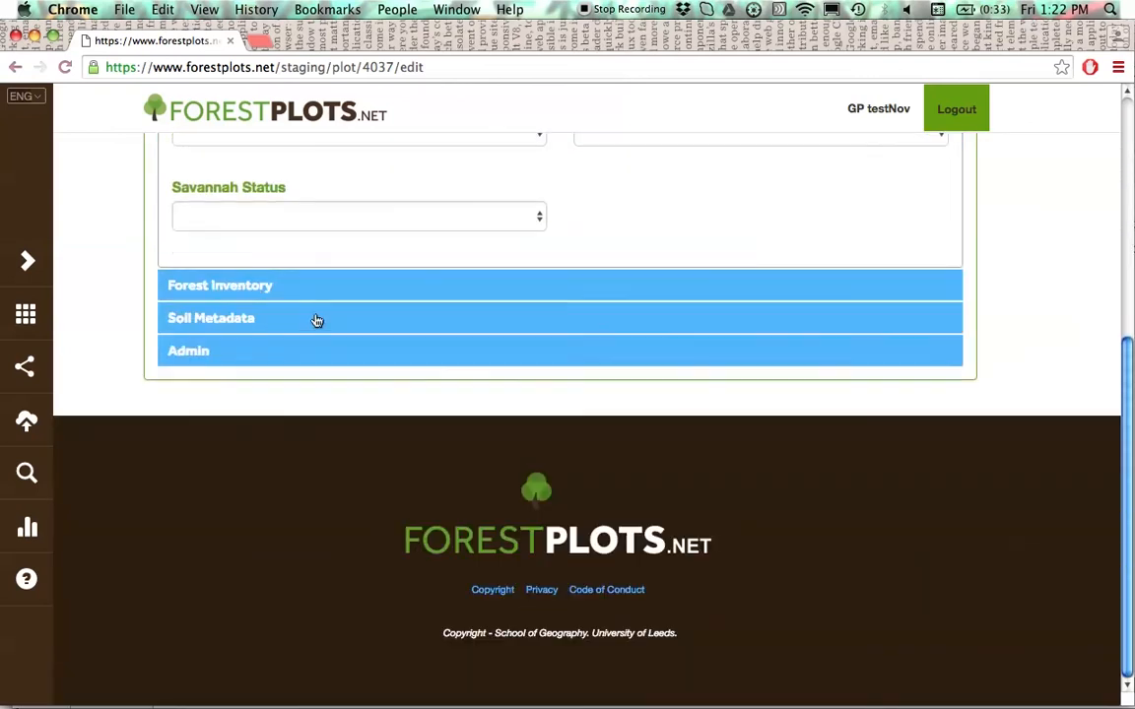
scroll(349, 299, "up", 5)
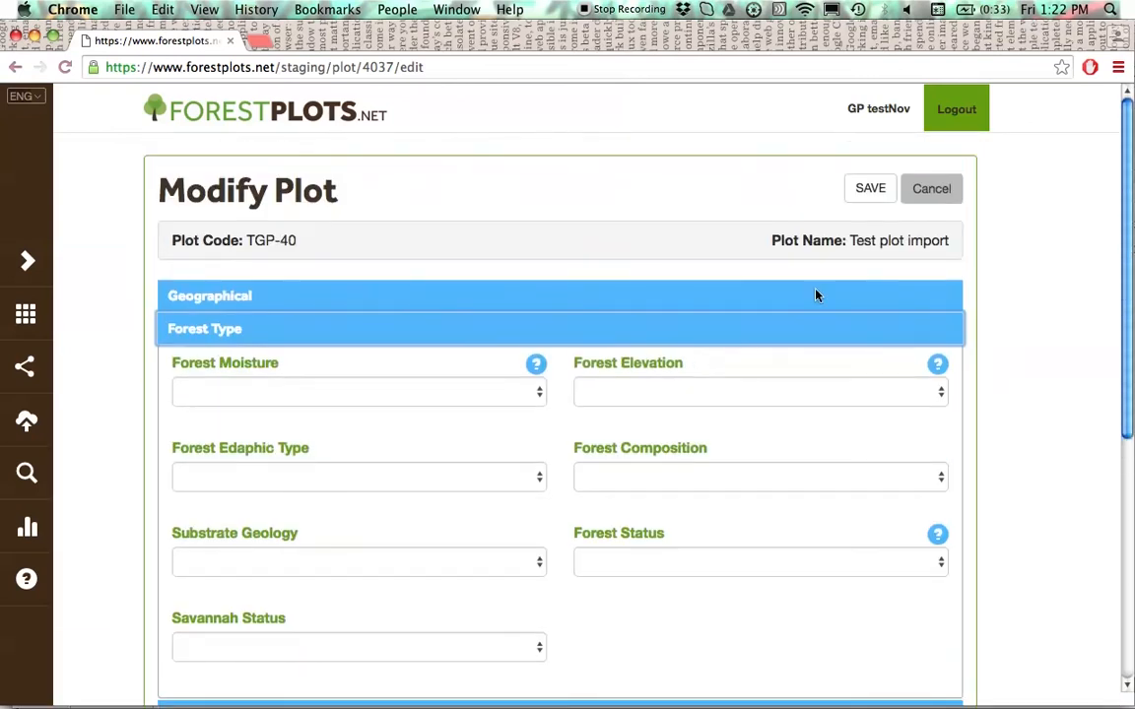
left_click(868, 193)
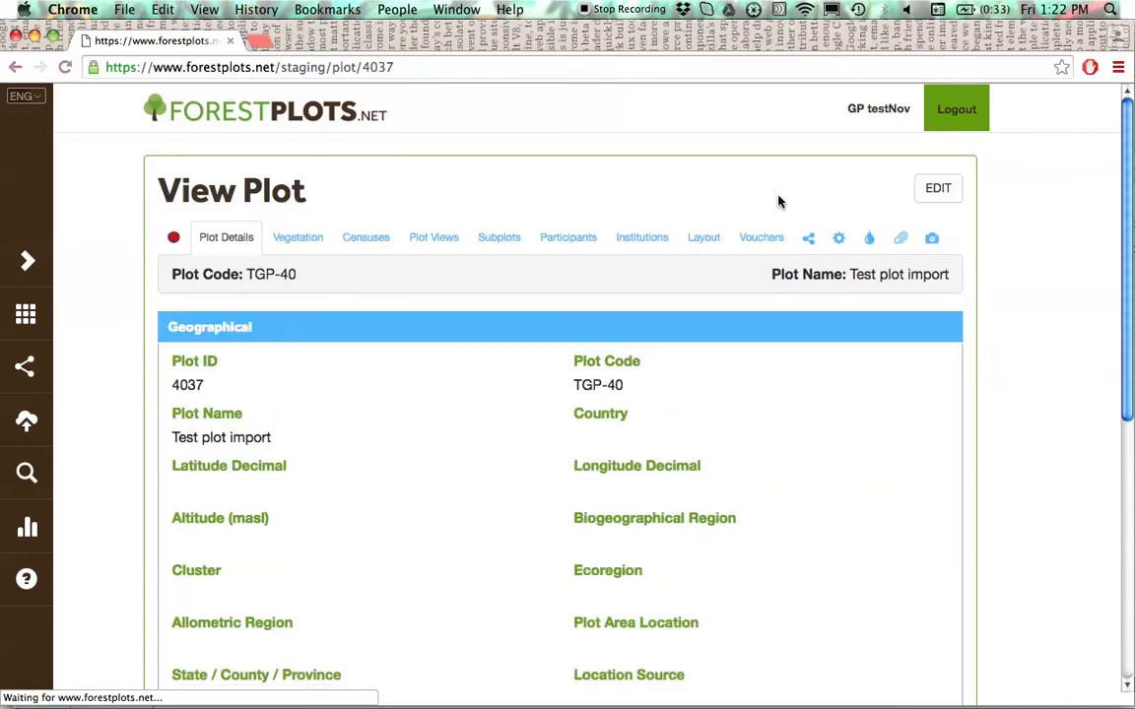
- Open the participant list of TGP-40's census 1 from the plot's censuses
left_click(352, 242)
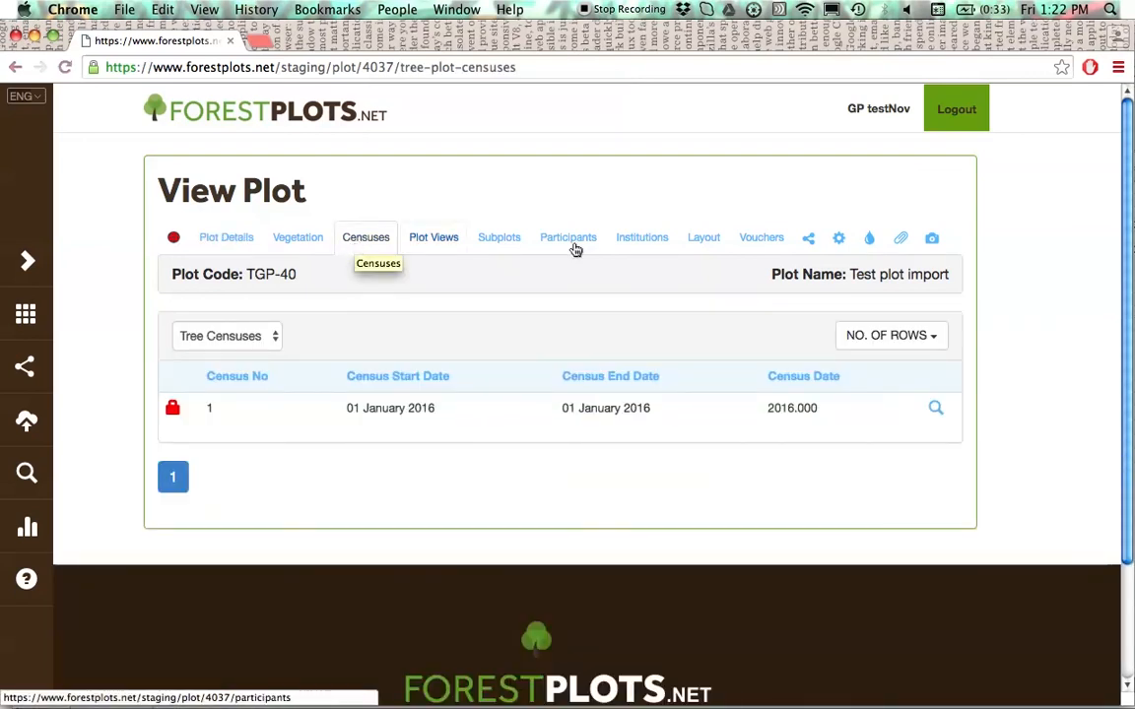
left_click(934, 409)
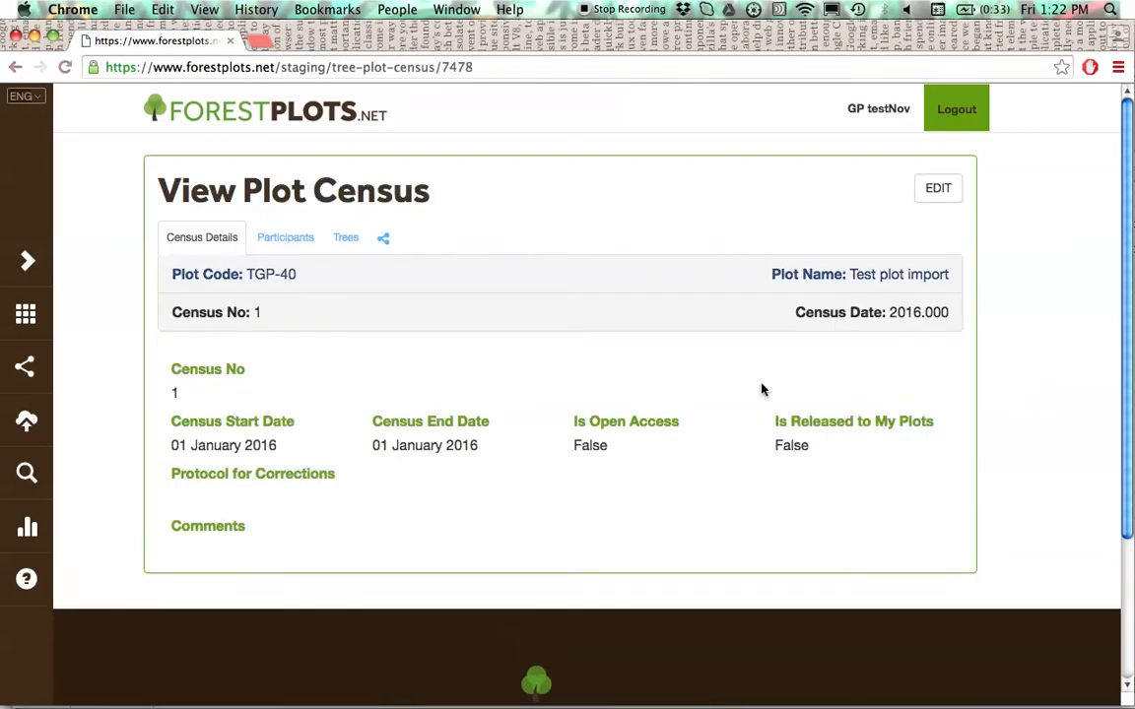
left_click(287, 244)
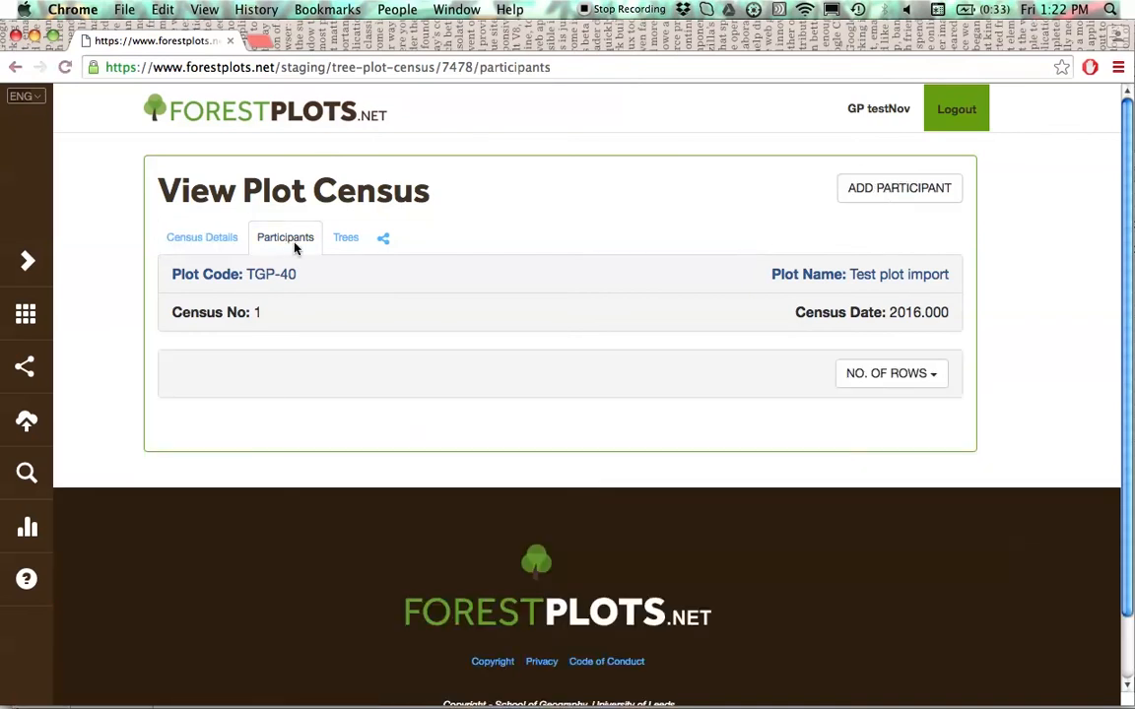
- Add a participant to census 1 by searching the first name, selecting the matching University of Leeds person and saving
left_click(899, 187)
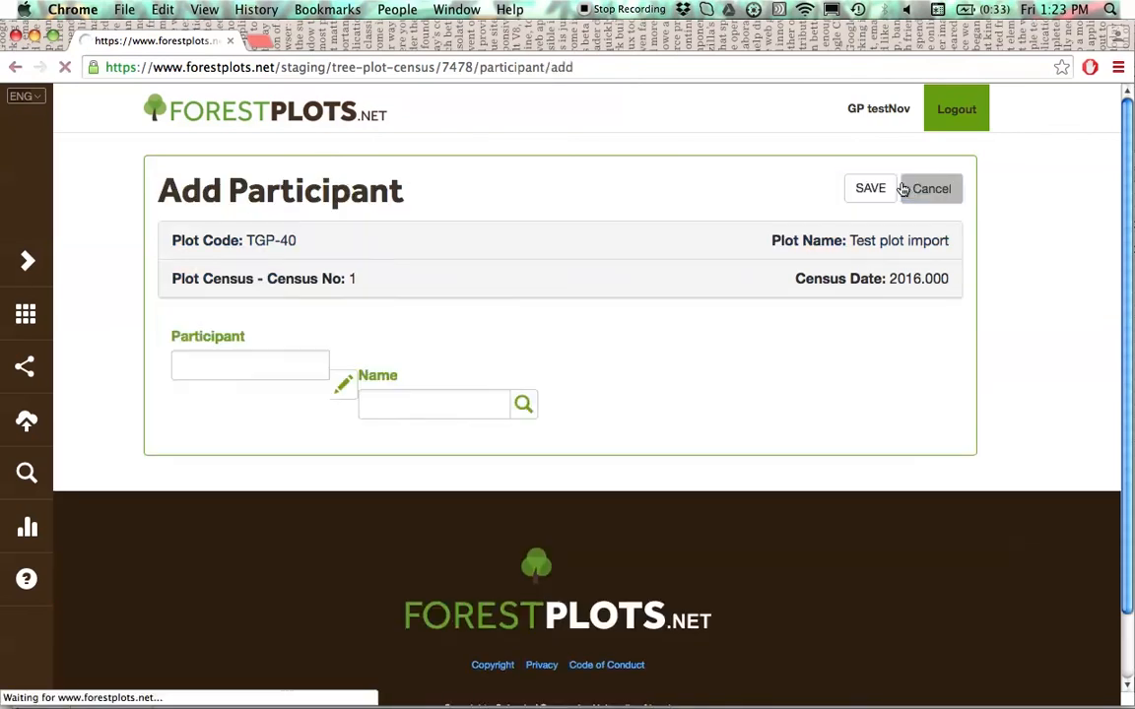
left_click(537, 365)
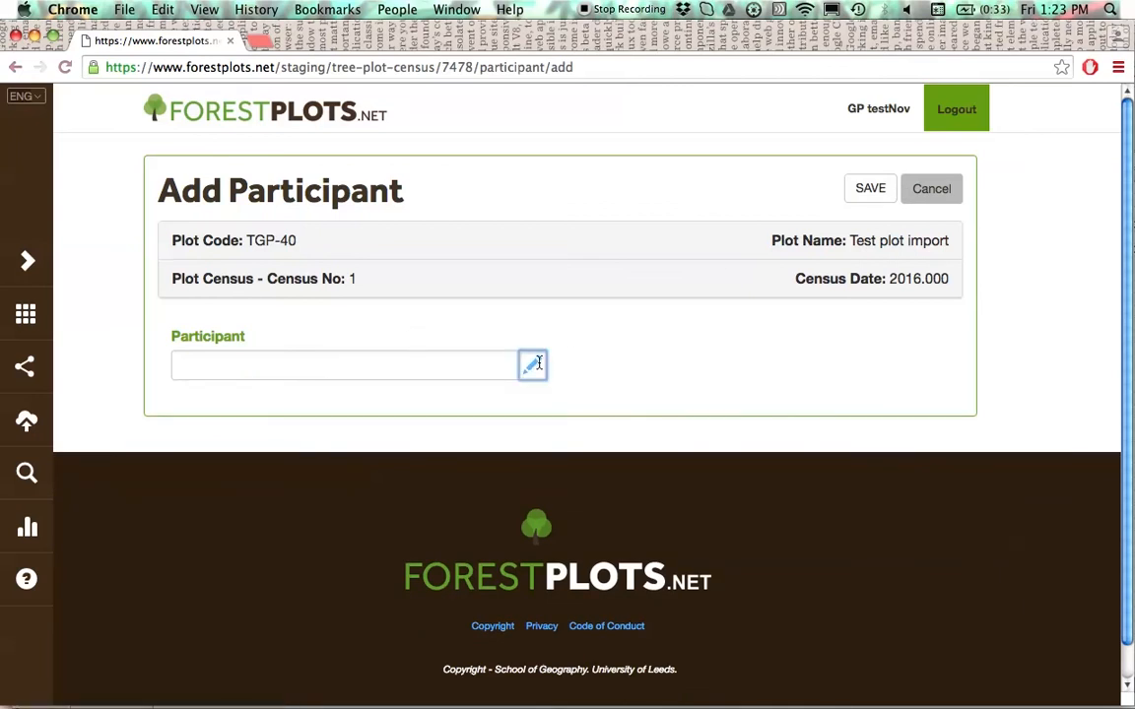
type("adrian")
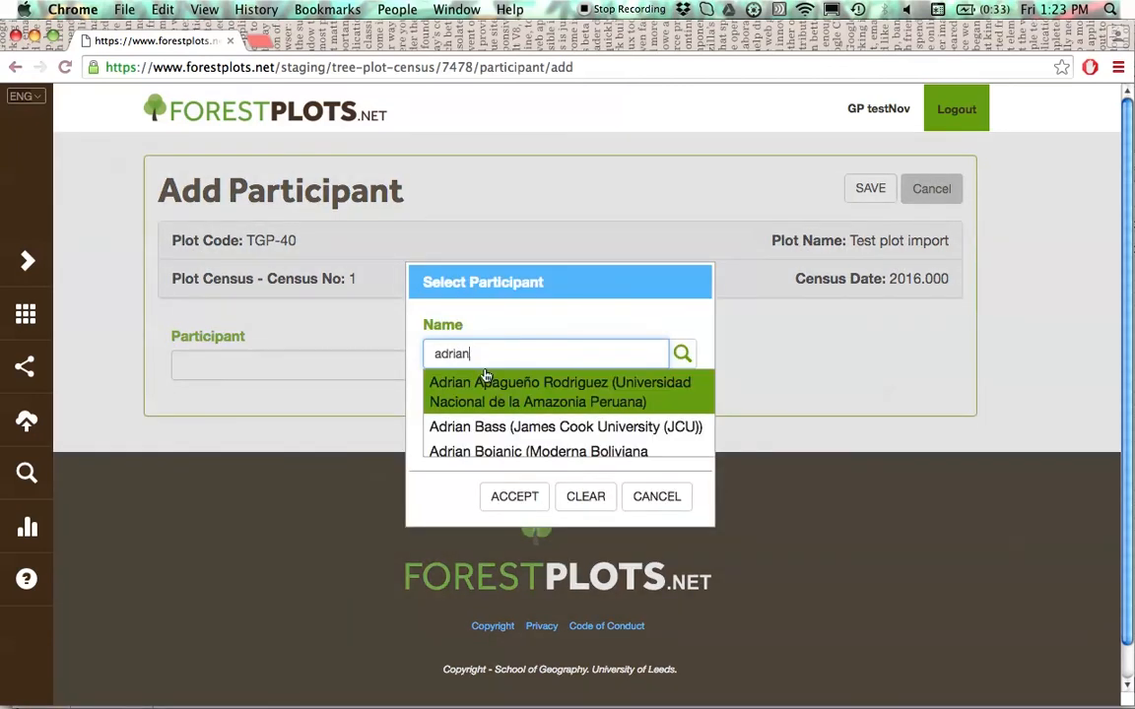
type("e")
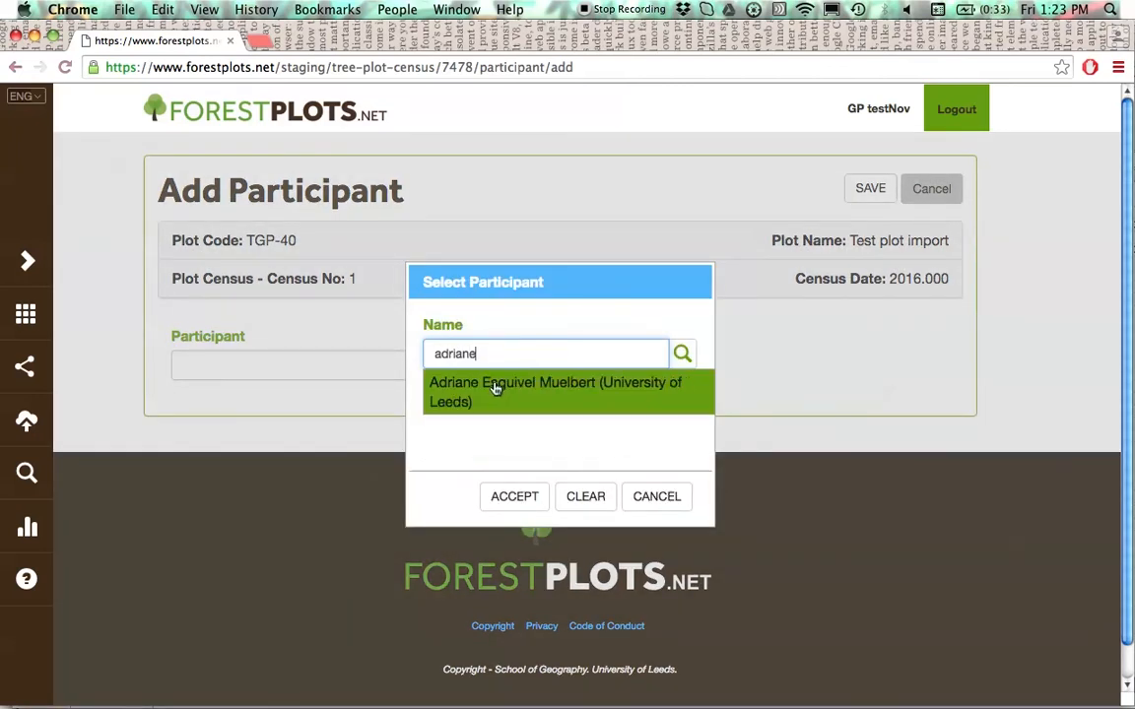
left_click(494, 387)
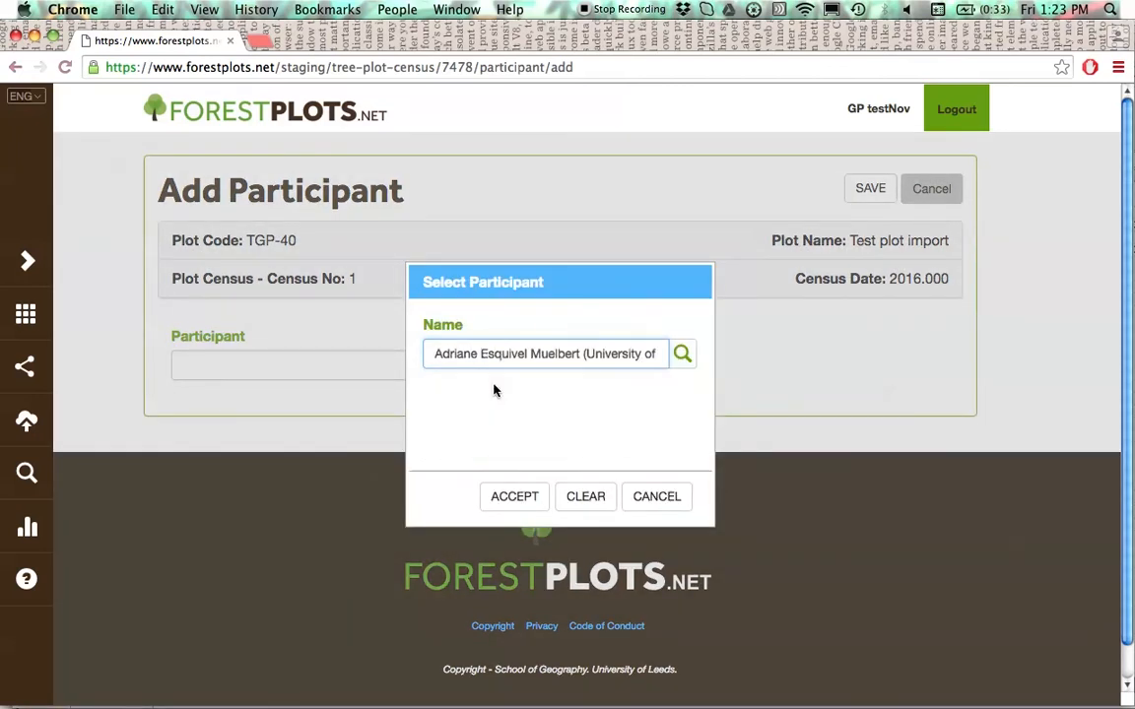
left_click(514, 497)
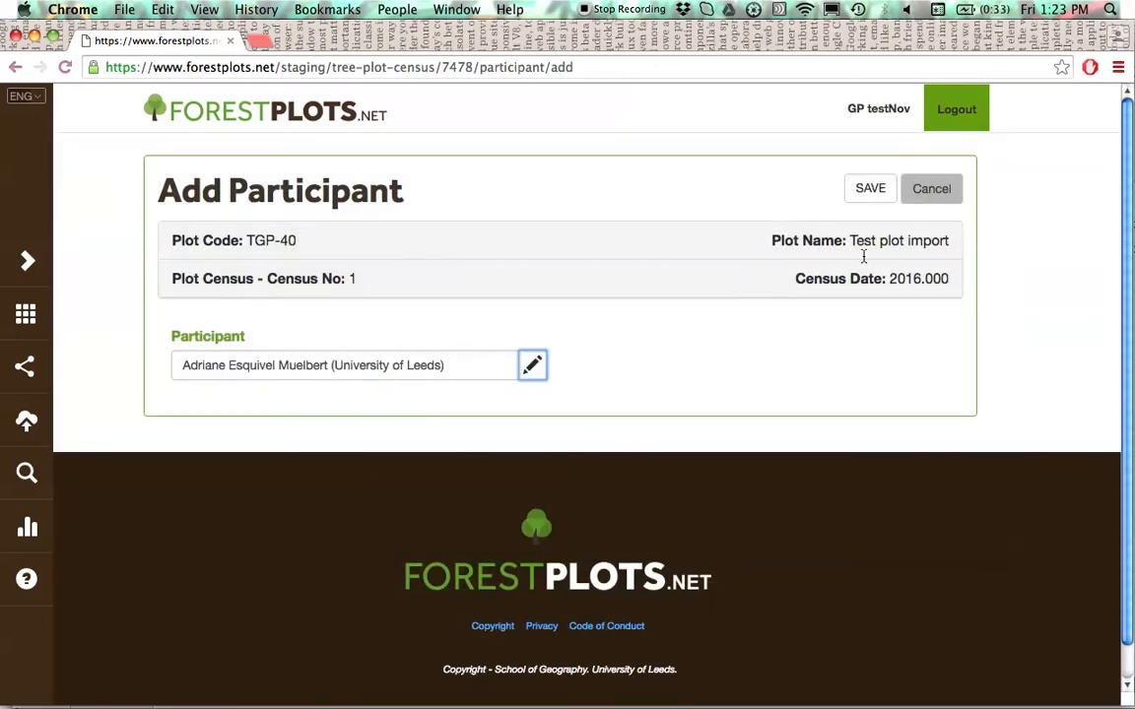
left_click(871, 192)
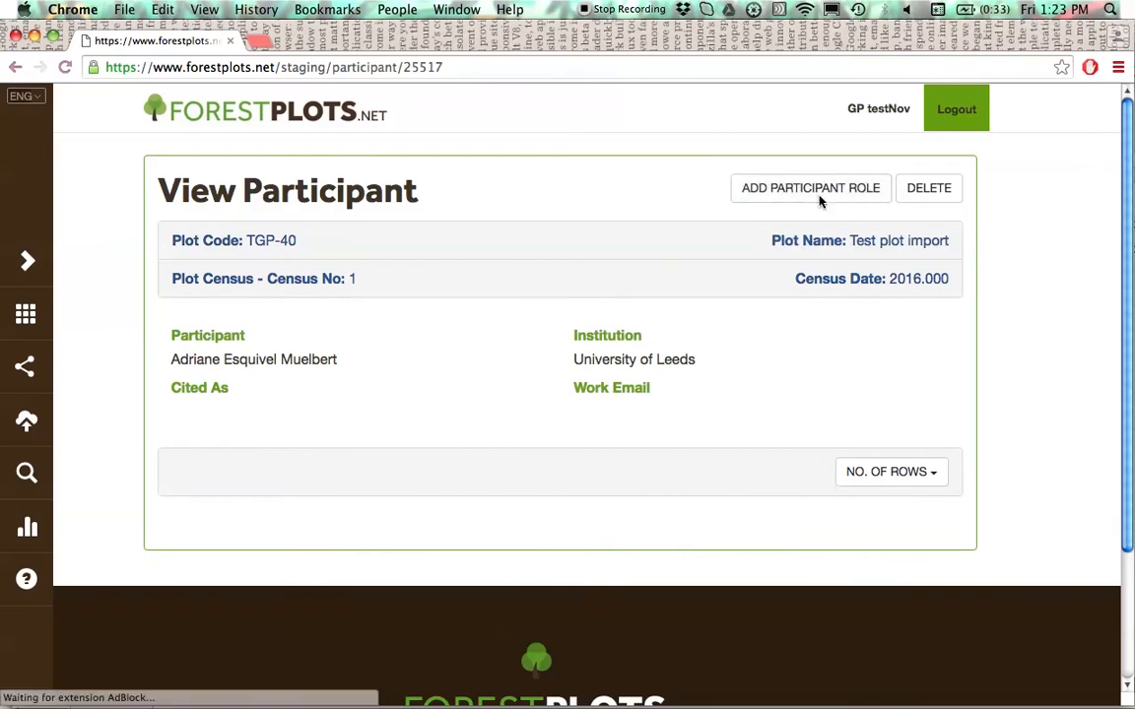
- Assign the new participant the Field Leader personnel category, save the role and return to TGP-40's census list
left_click(816, 189)
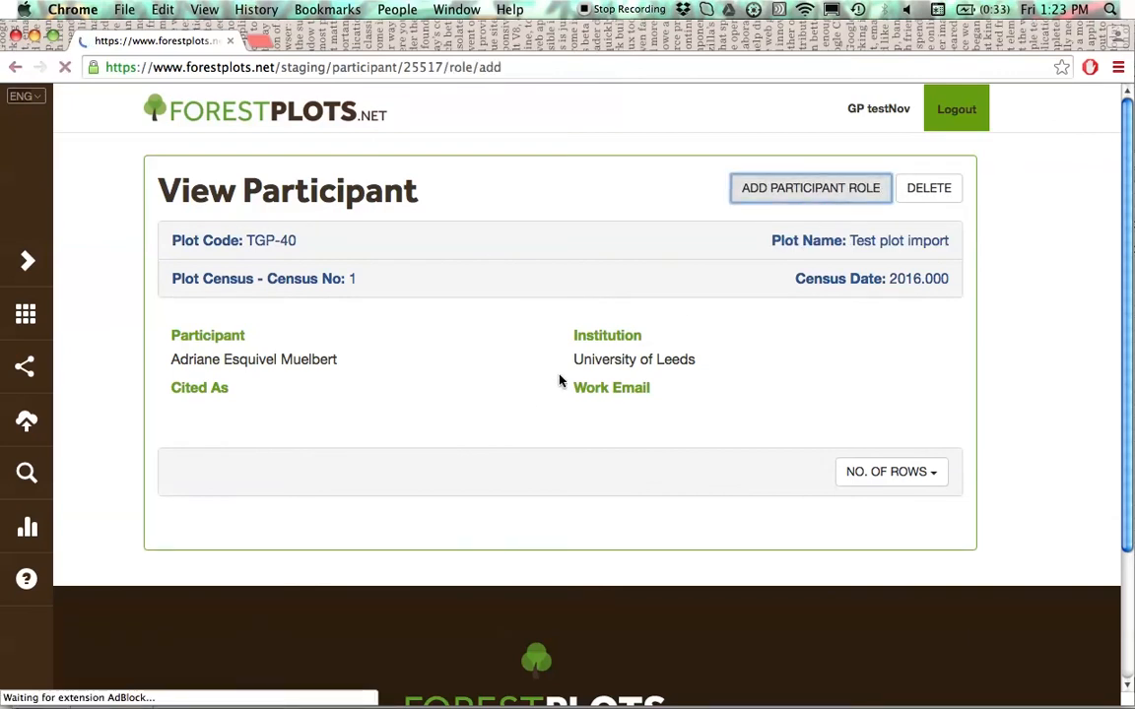
left_click(537, 404)
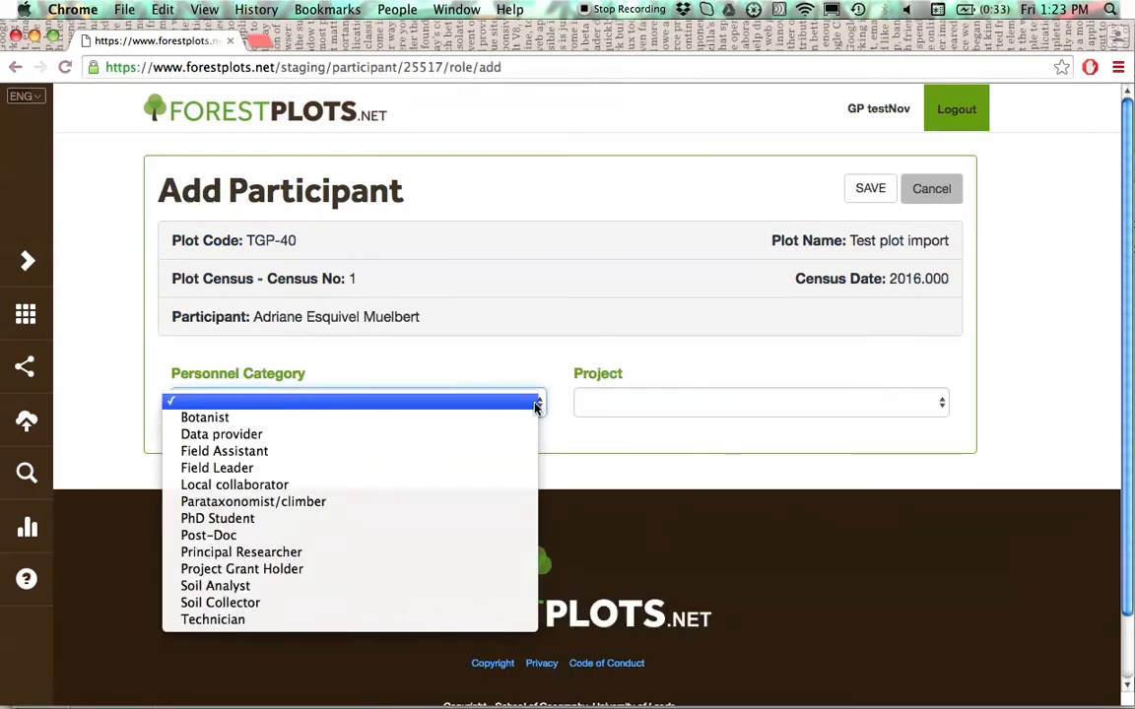
left_click(645, 440)
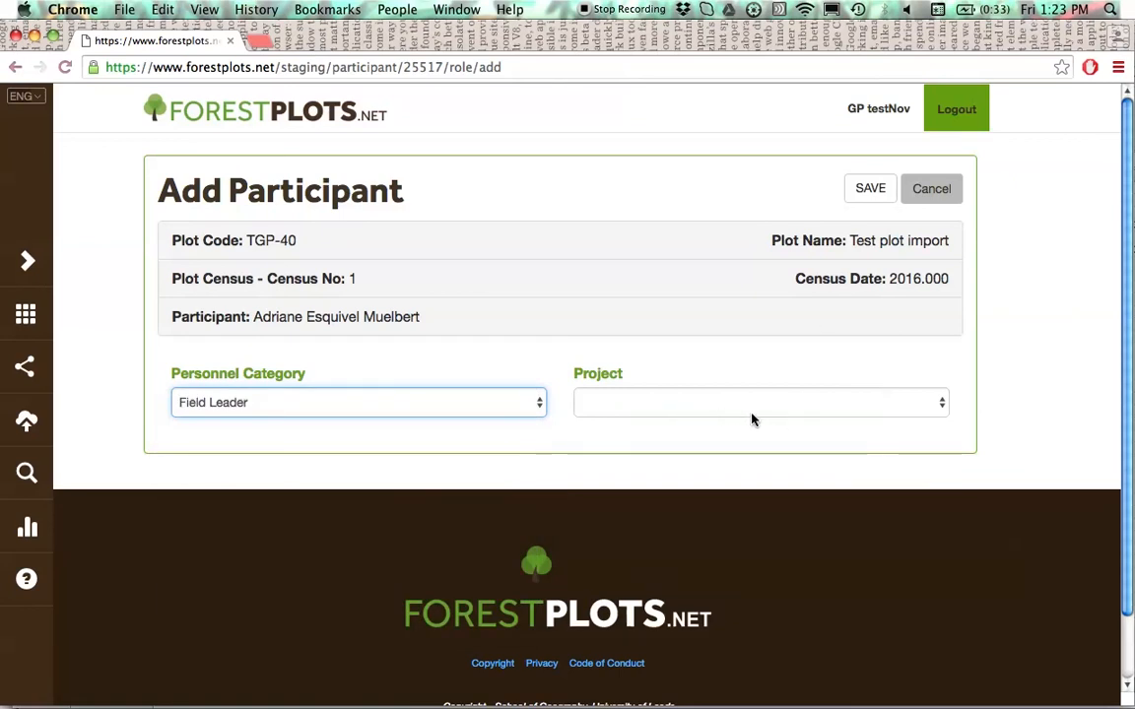
left_click(885, 200)
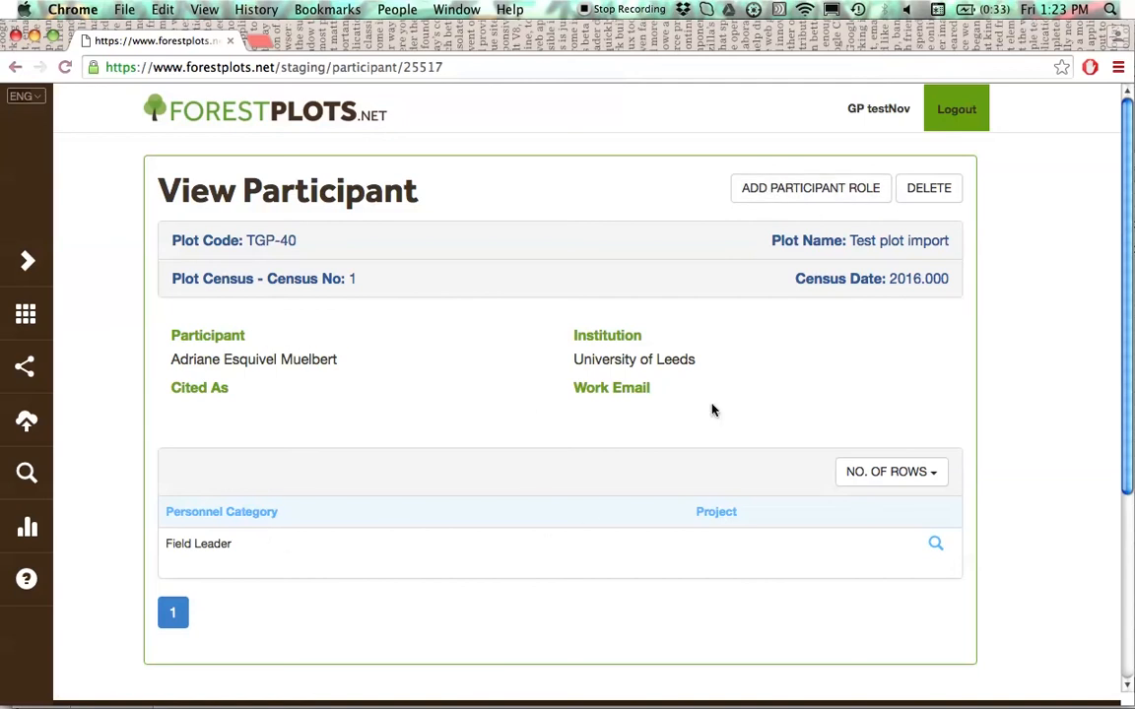
left_click(266, 284)
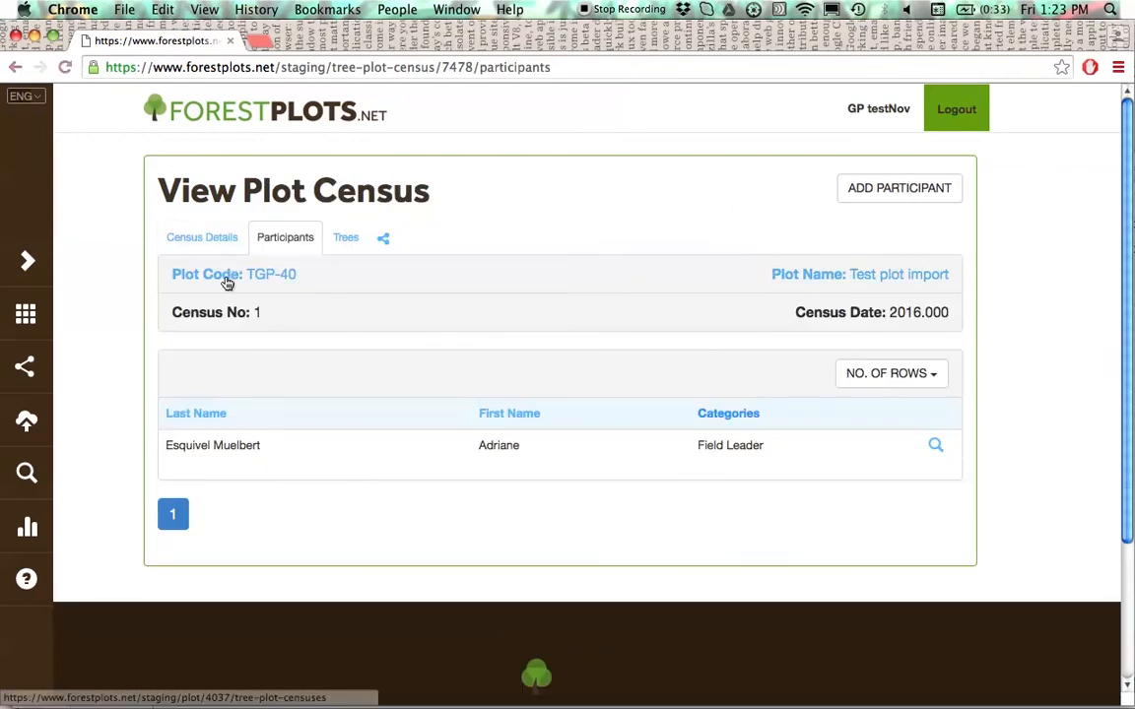
left_click(228, 283)
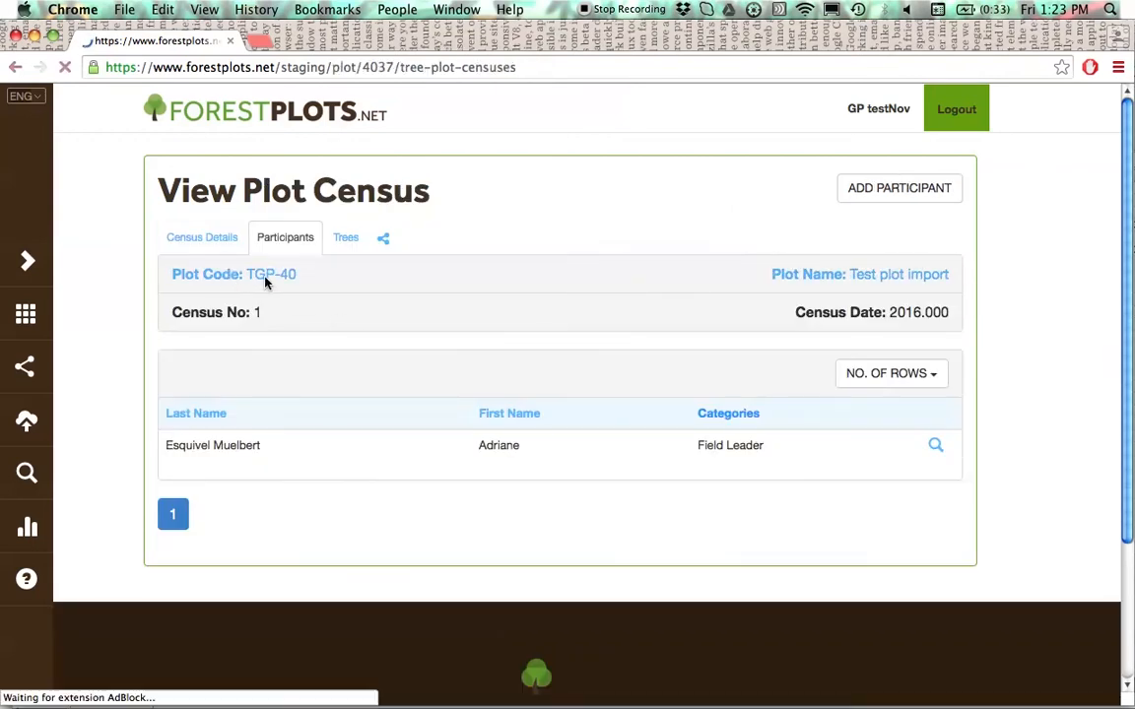